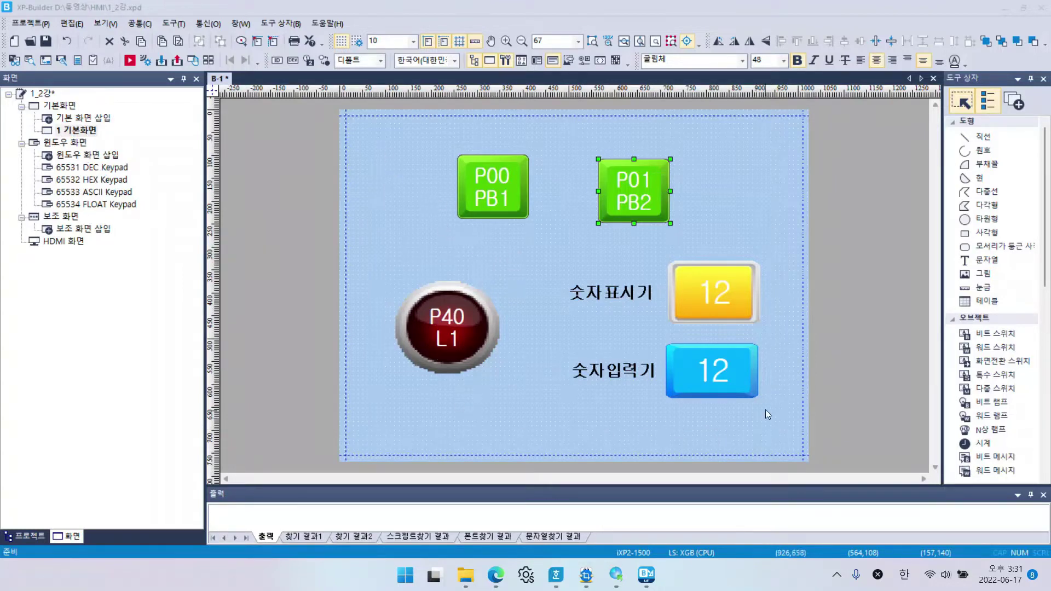
Compare the project settings tree with the screen list by switching between them, ending on the screen list
left_click(511, 408)
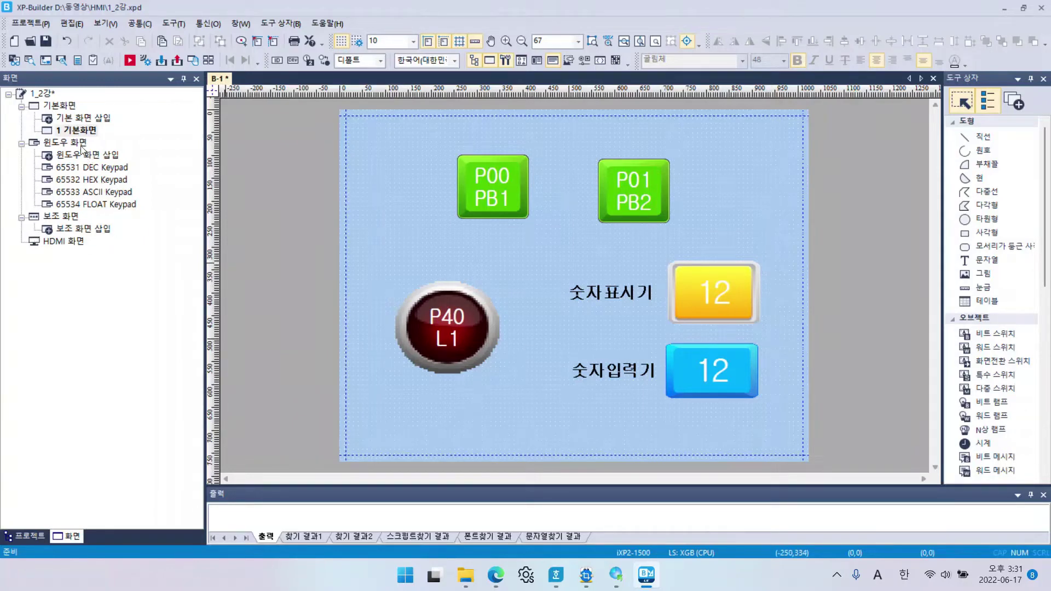
left_click(24, 539)
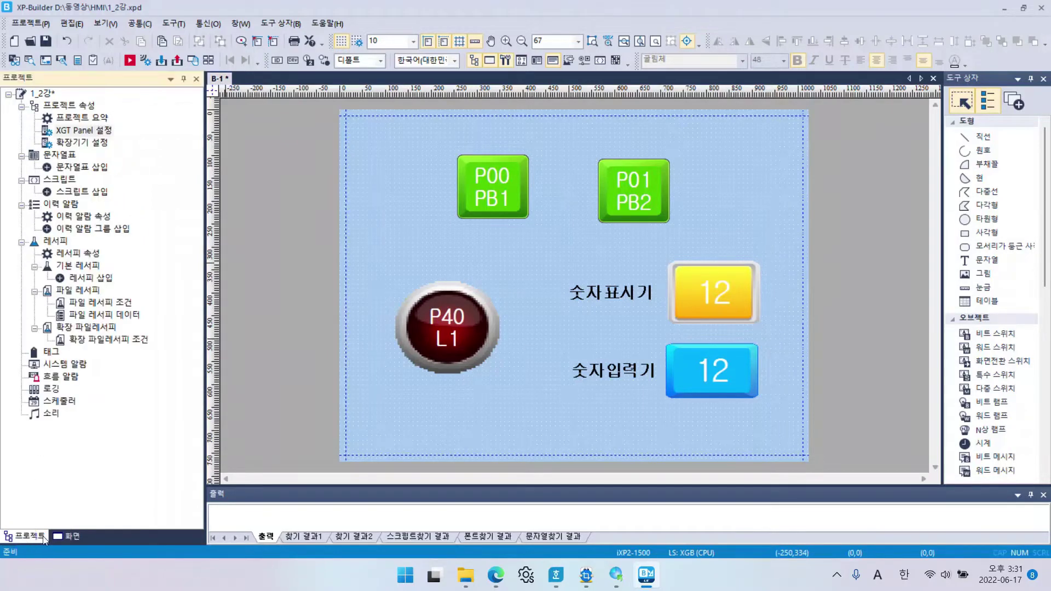
left_click(68, 538)
left_click(24, 538)
left_click(69, 538)
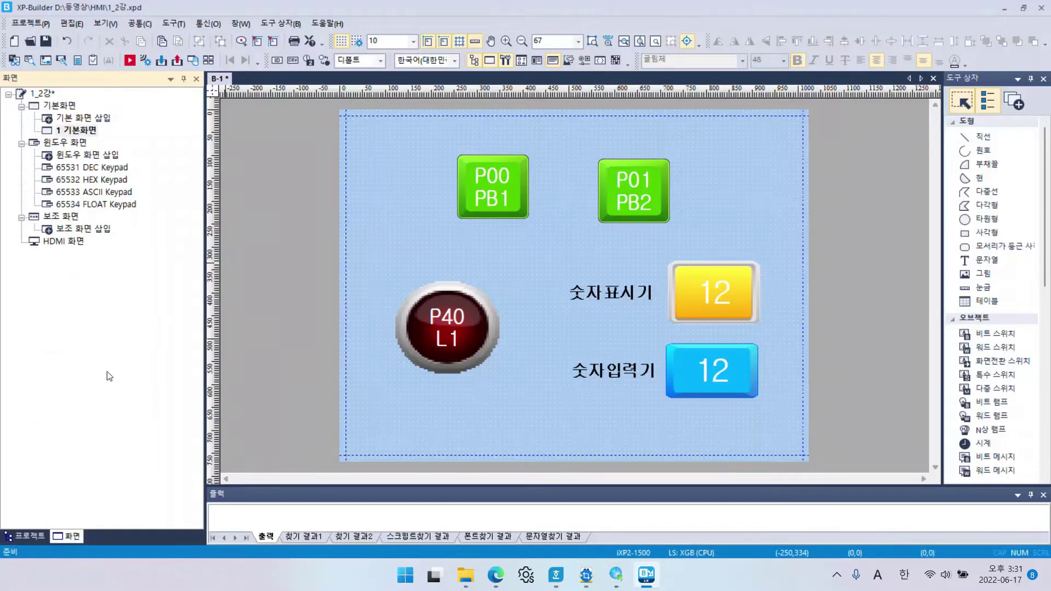
left_click(107, 24)
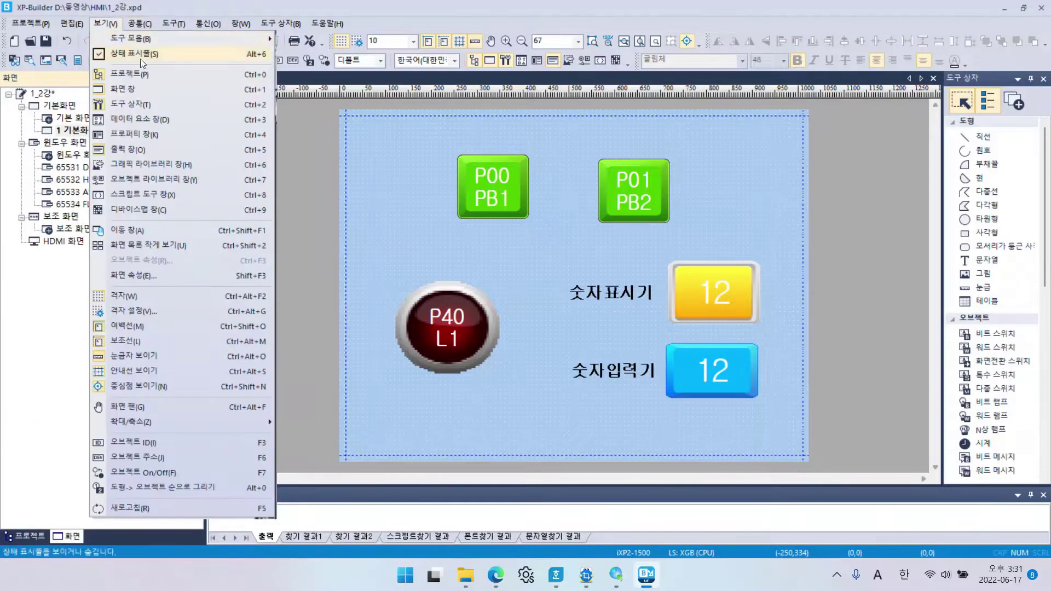
left_click(147, 90)
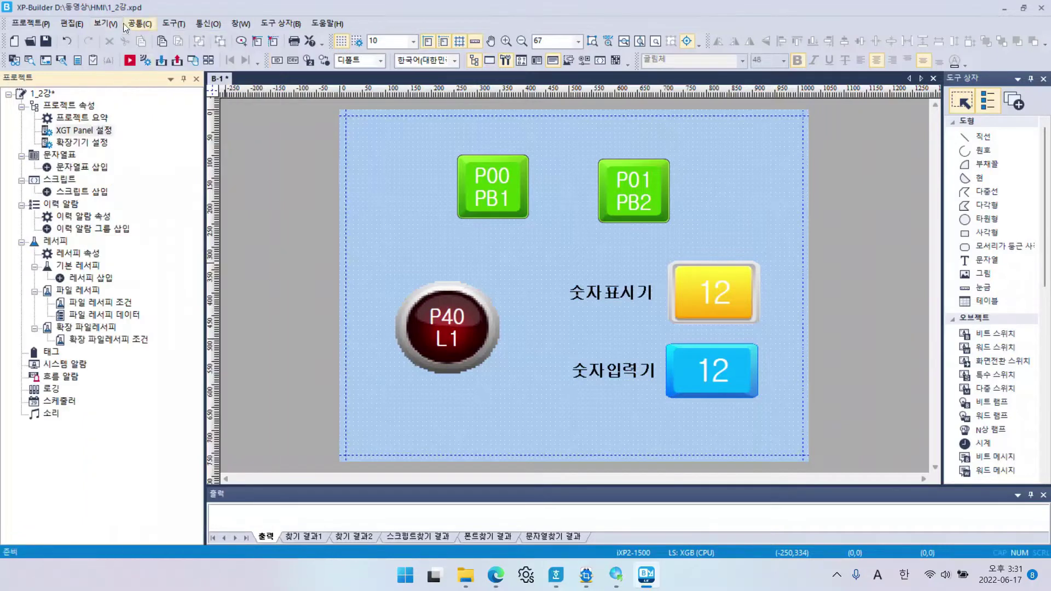
left_click(107, 22)
left_click(124, 89)
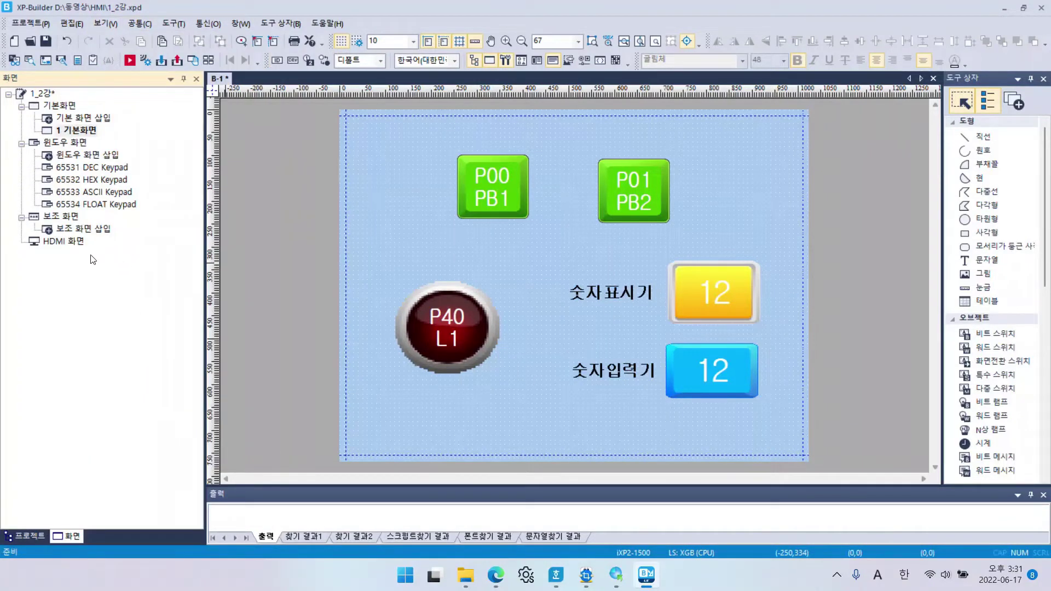
Insert a new blank base screen into the project
left_click(94, 291)
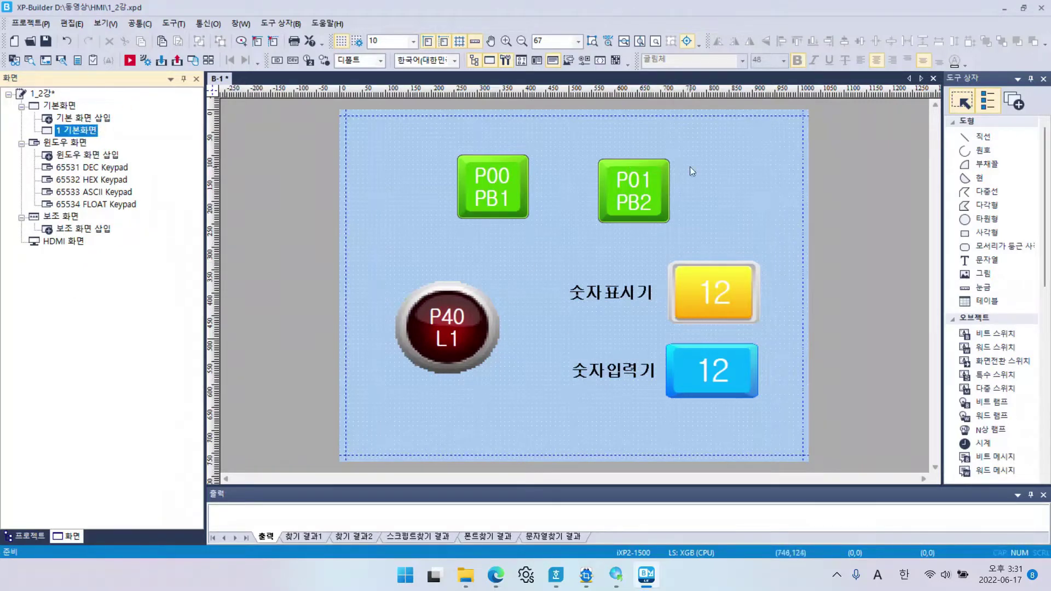
left_click(87, 120)
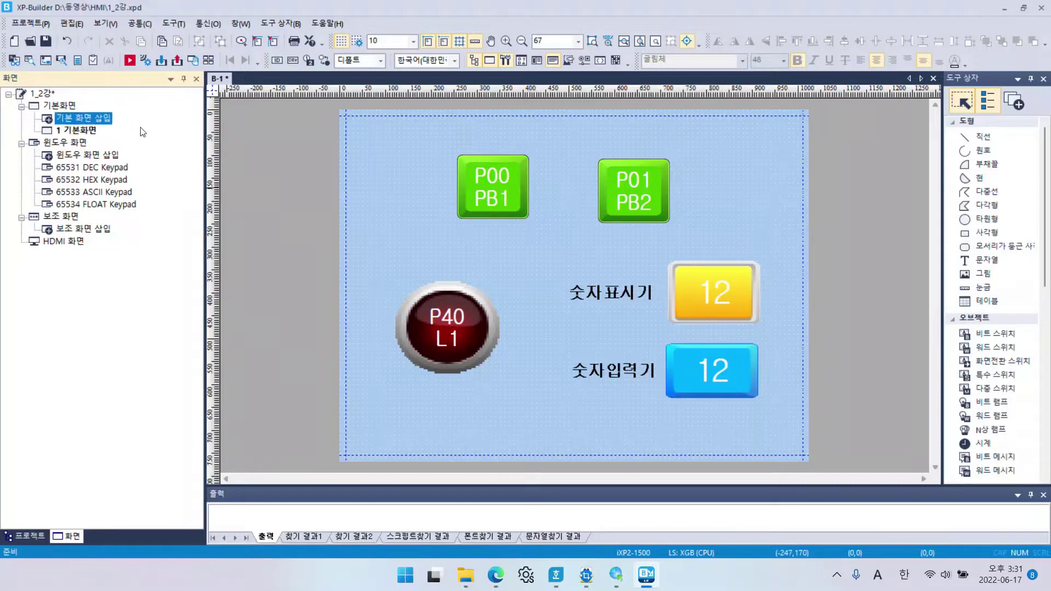
double_click(75, 117)
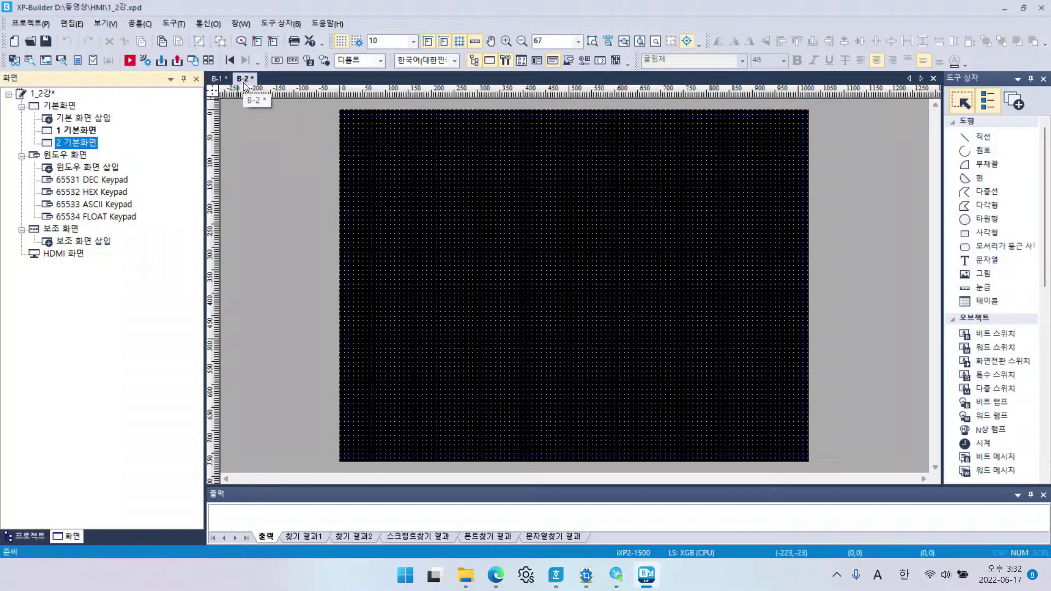
Switch back and forth between base screens 1 and 2 to compare their contents, ending on screen 1
double_click(80, 132)
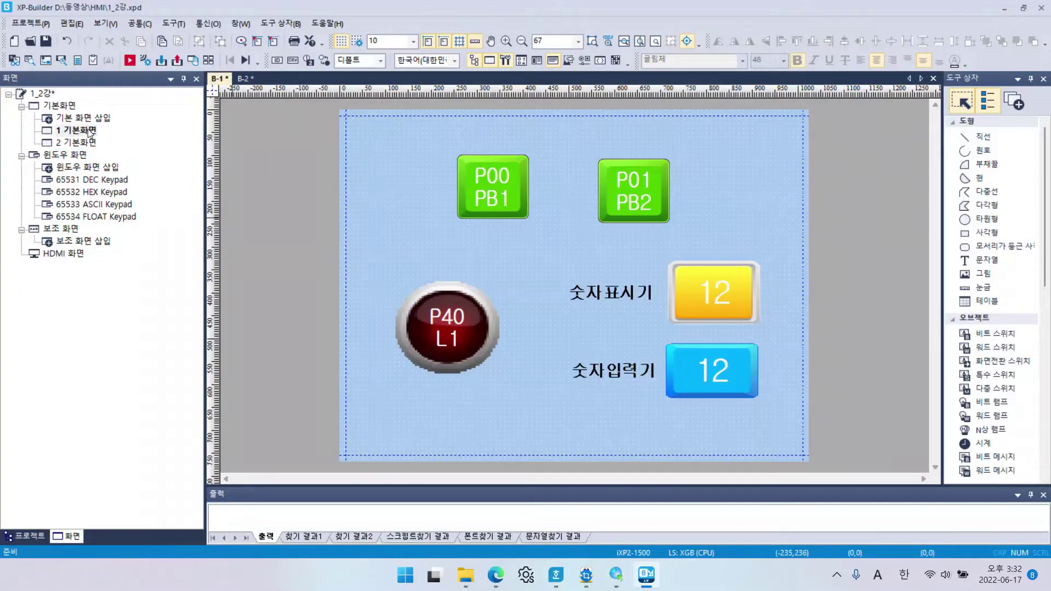
left_click(245, 80)
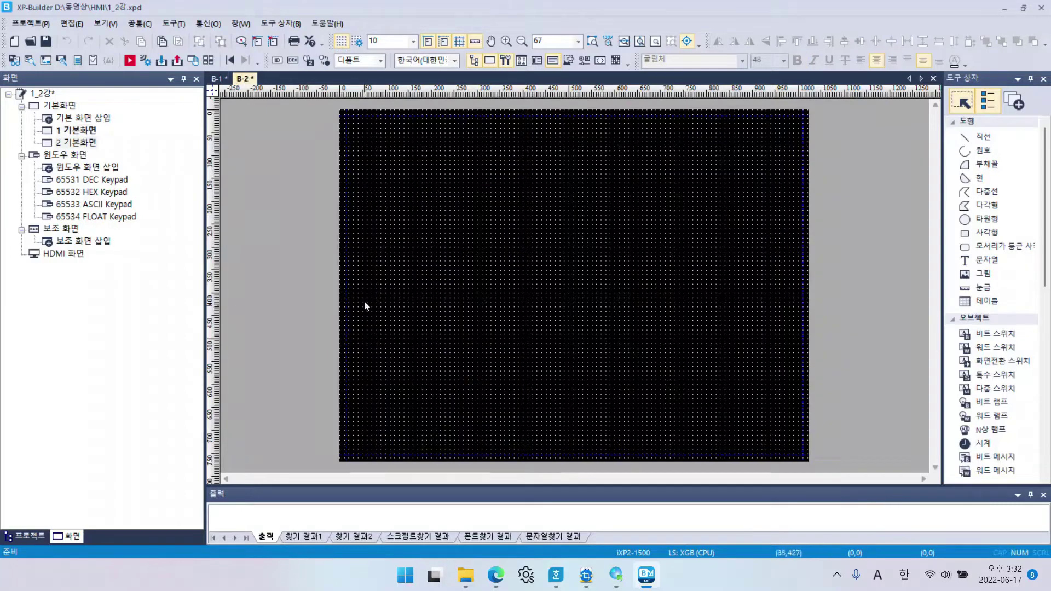
left_click(66, 132)
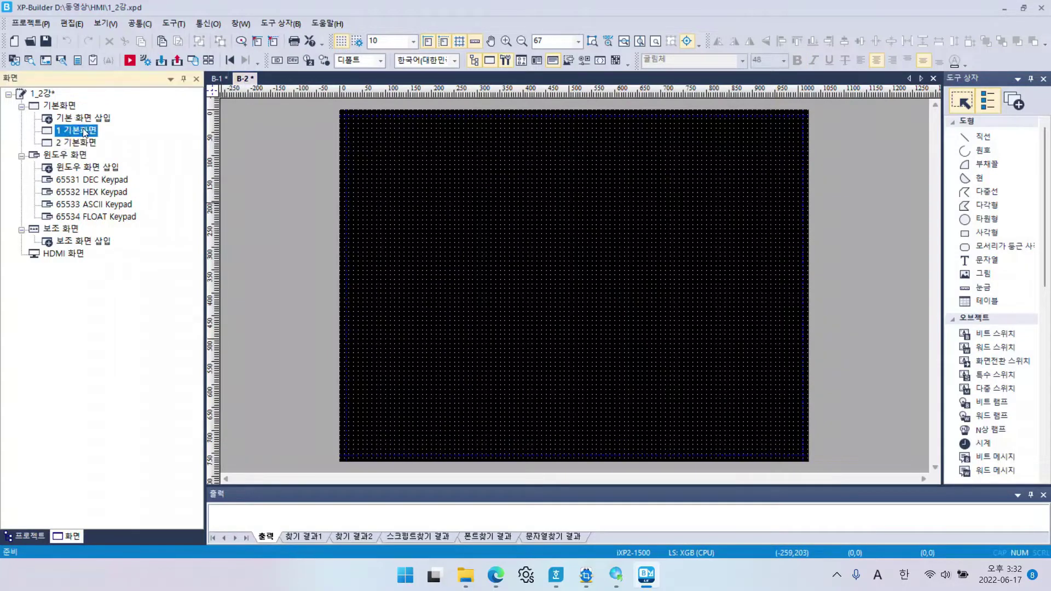
double_click(78, 133)
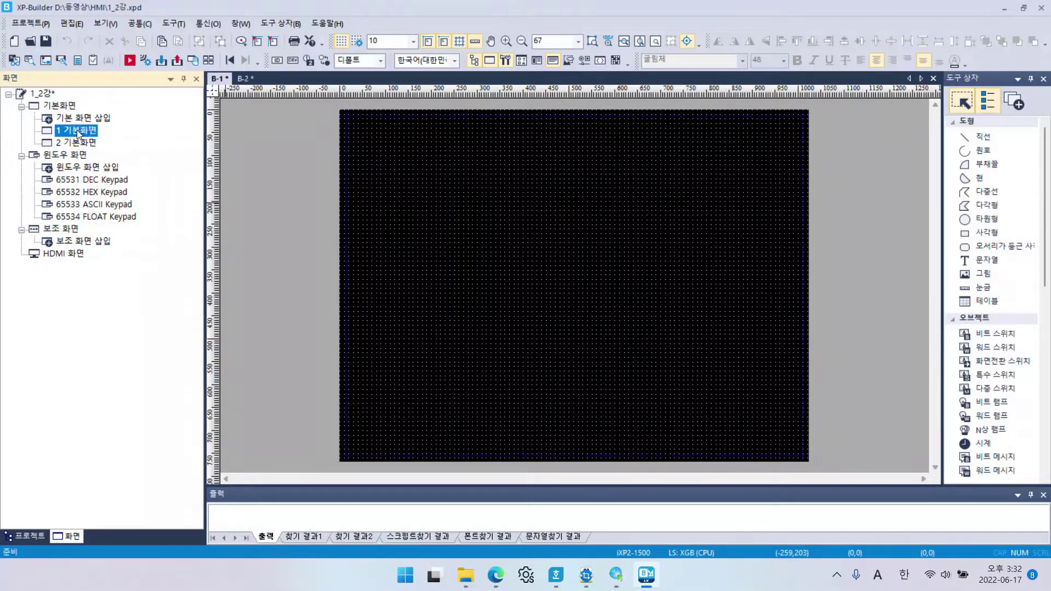
left_click(244, 78)
left_click(218, 79)
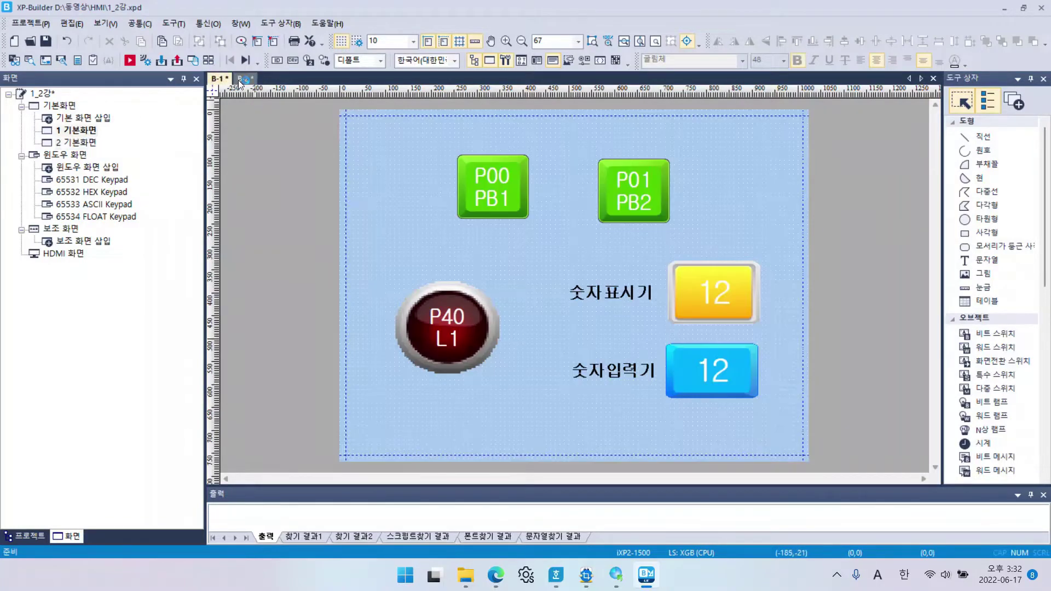
left_click(242, 79)
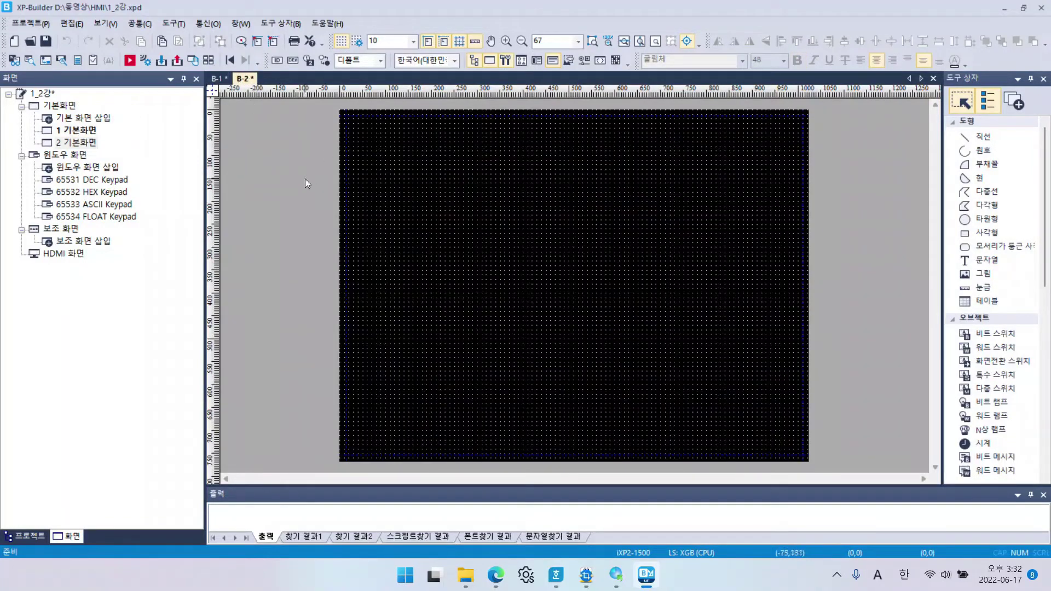
left_click(86, 119)
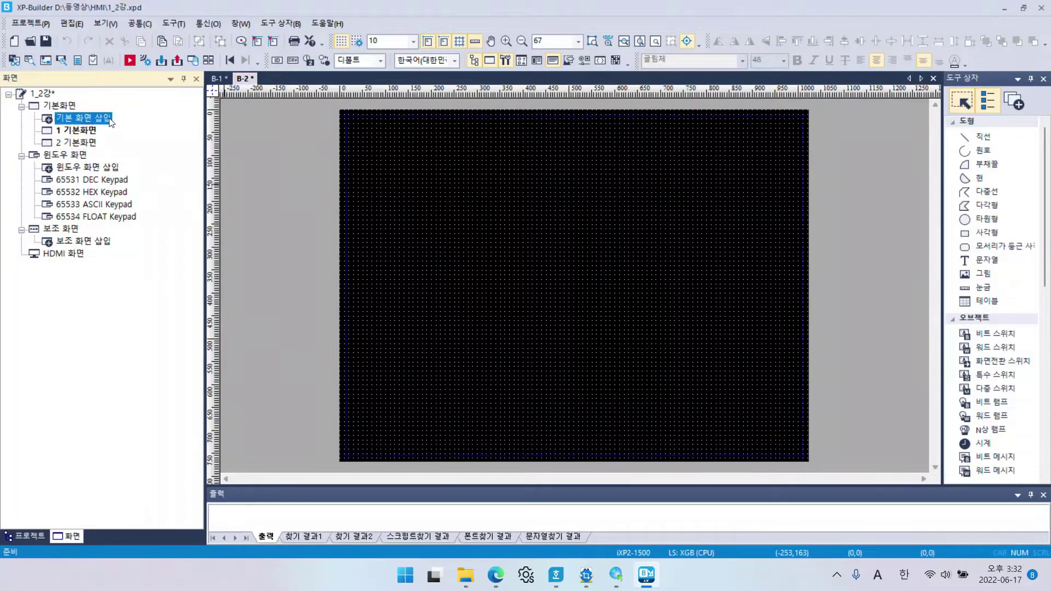
left_click(77, 141)
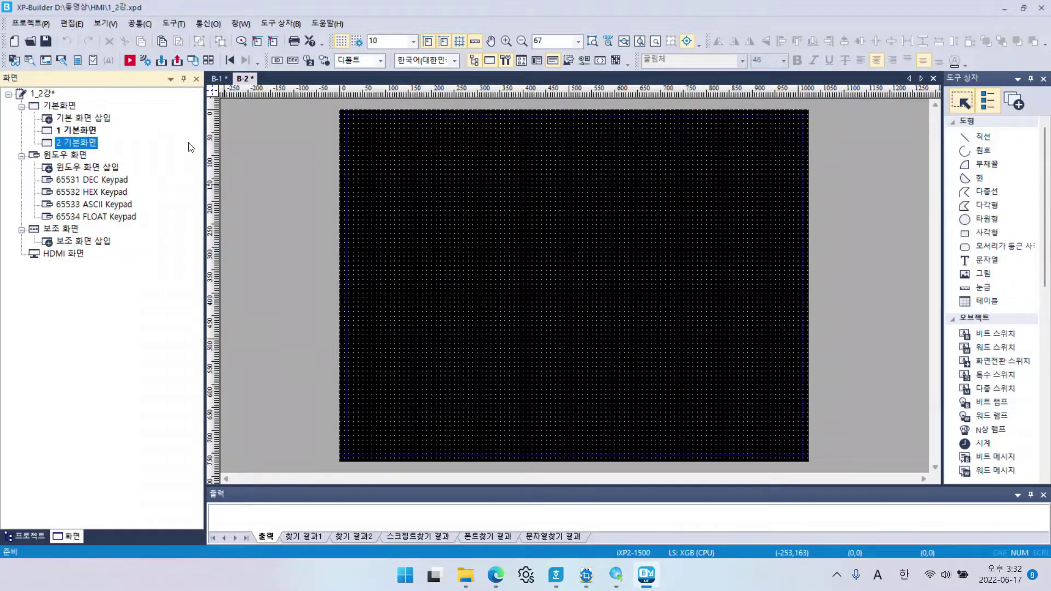
double_click(87, 131)
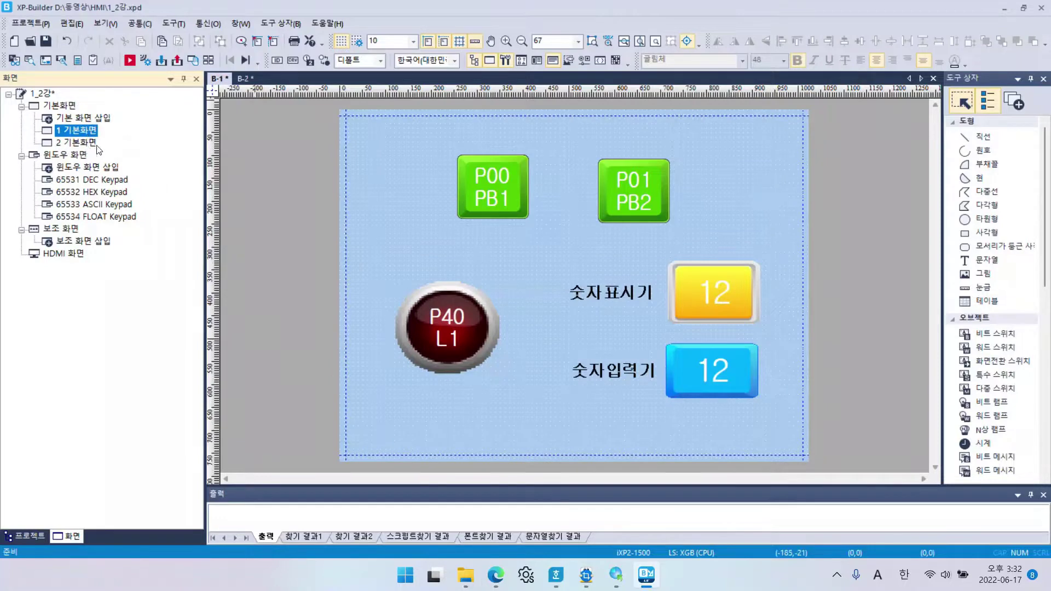
double_click(63, 143)
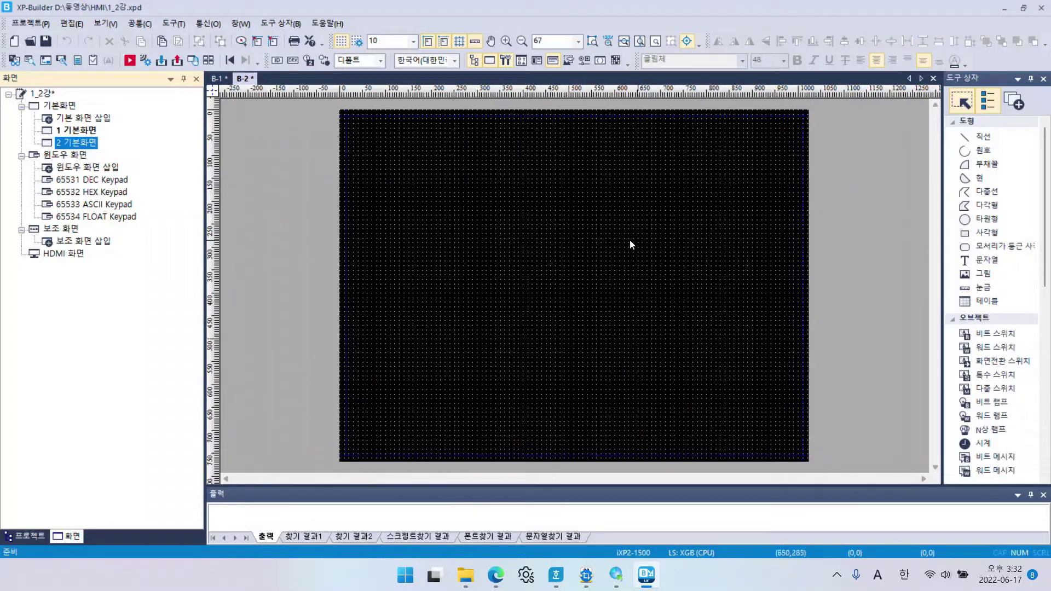
double_click(77, 130)
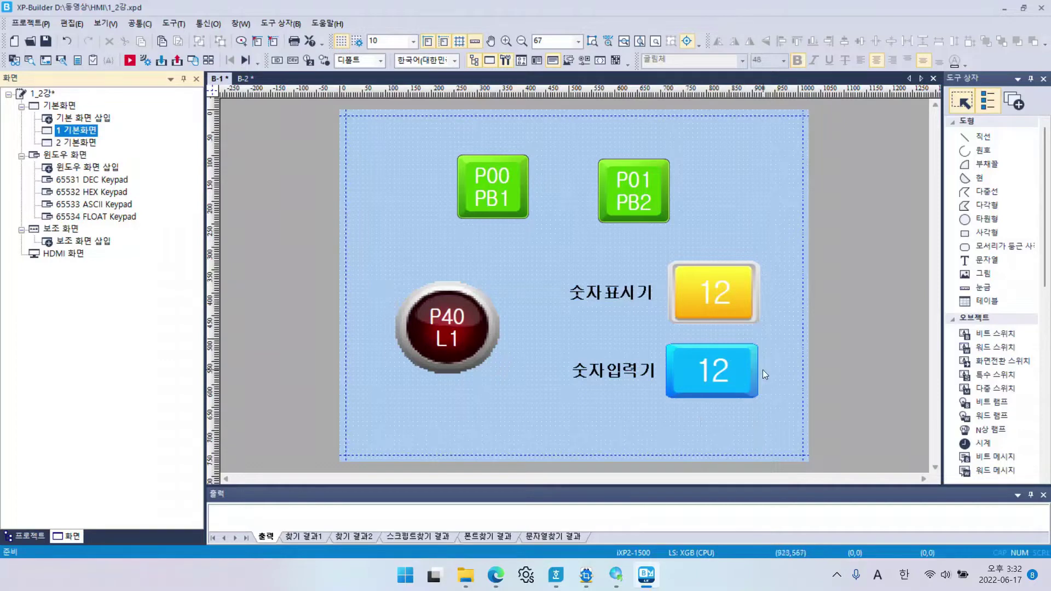
Delete the blank base screen 2 from the project
left_click(83, 154)
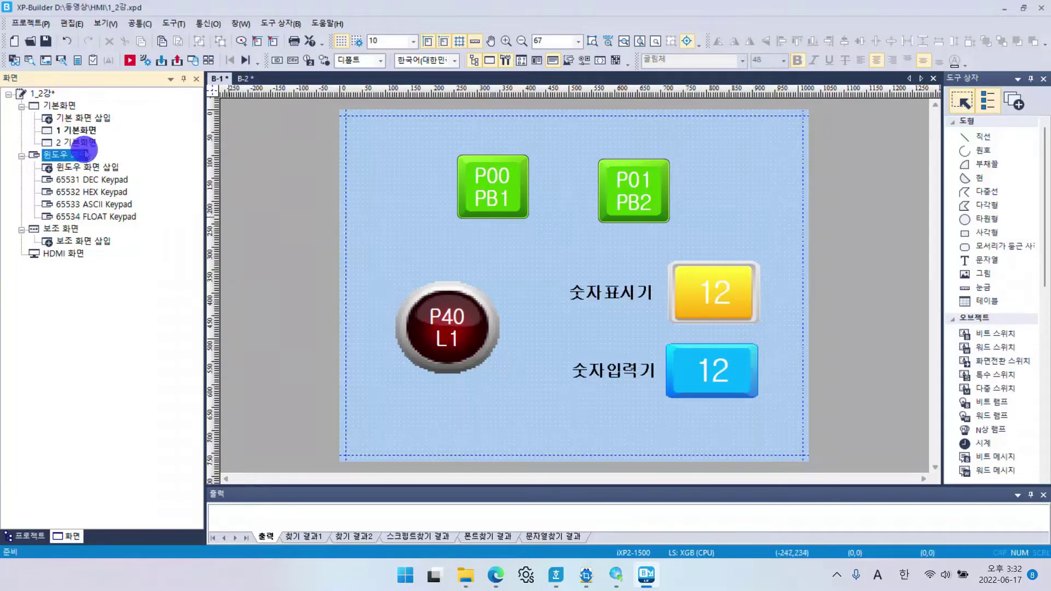
left_click(83, 143)
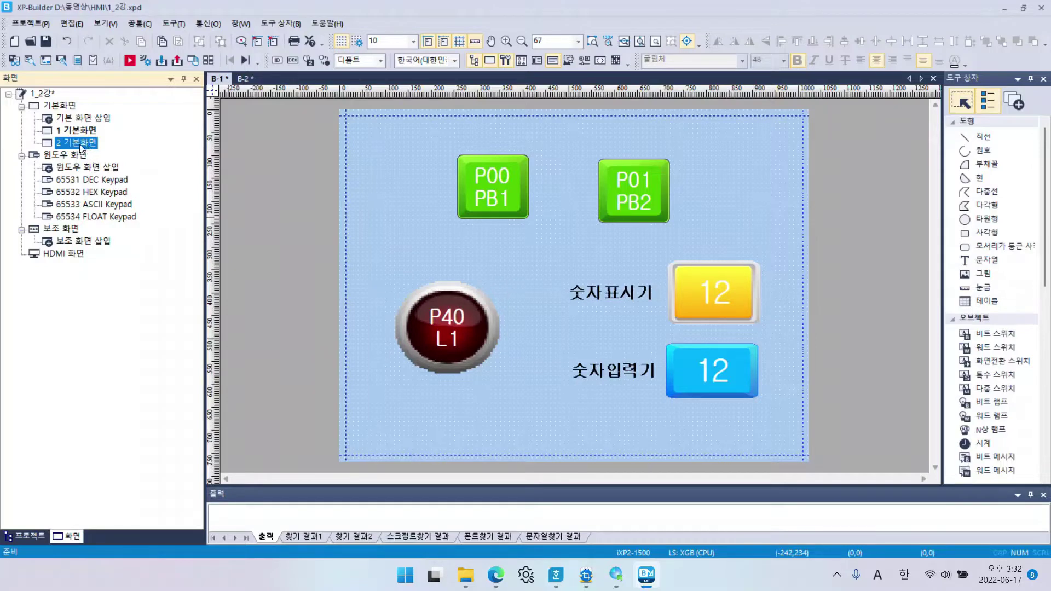
right_click(80, 145)
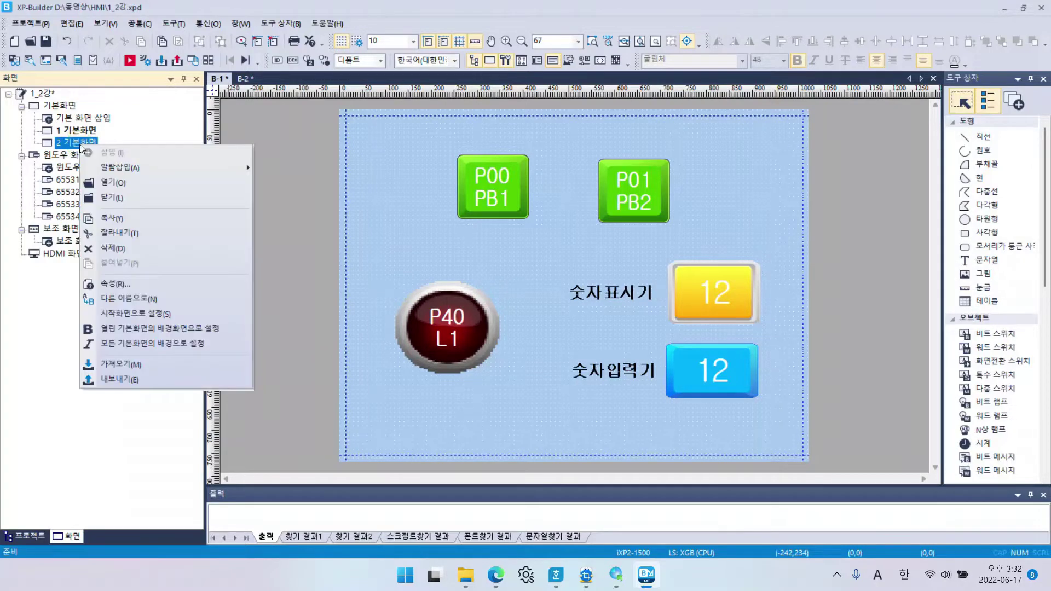
left_click(114, 248)
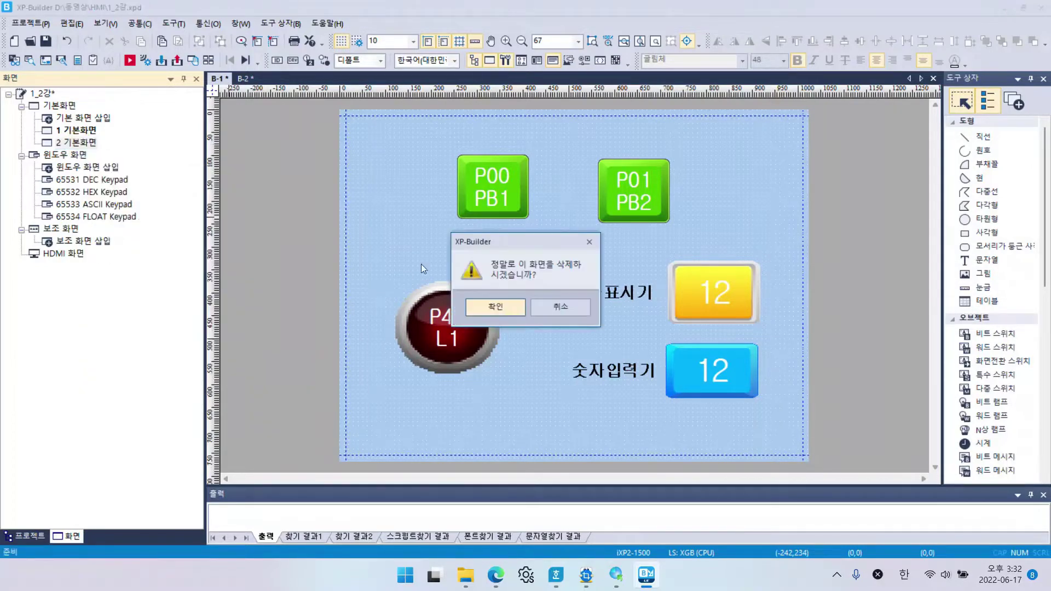
left_click(491, 310)
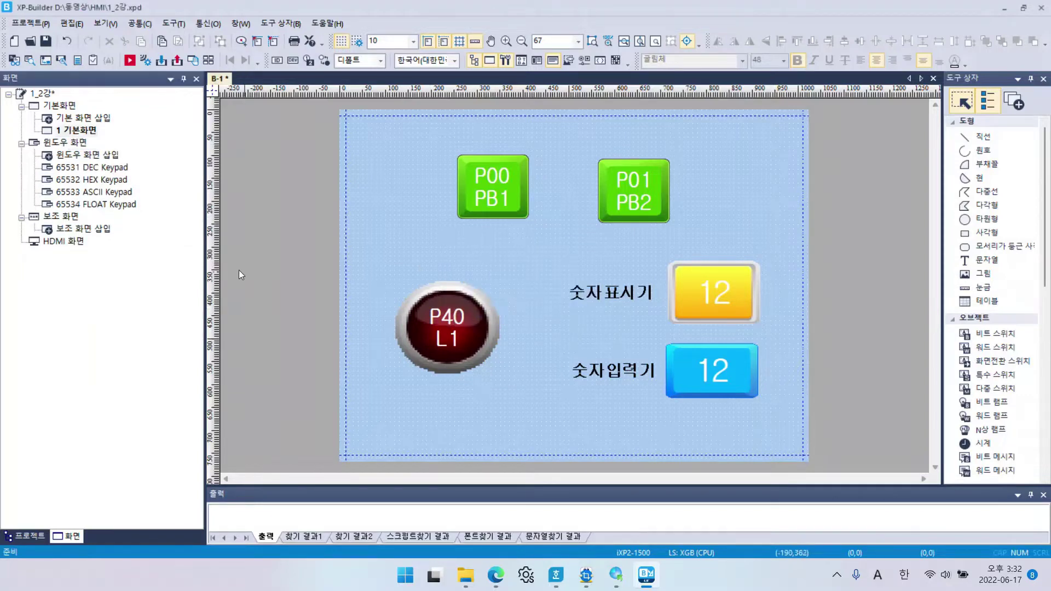
Copy base screen 1 and paste it into the base screens with starting screen number 2
left_click(81, 130)
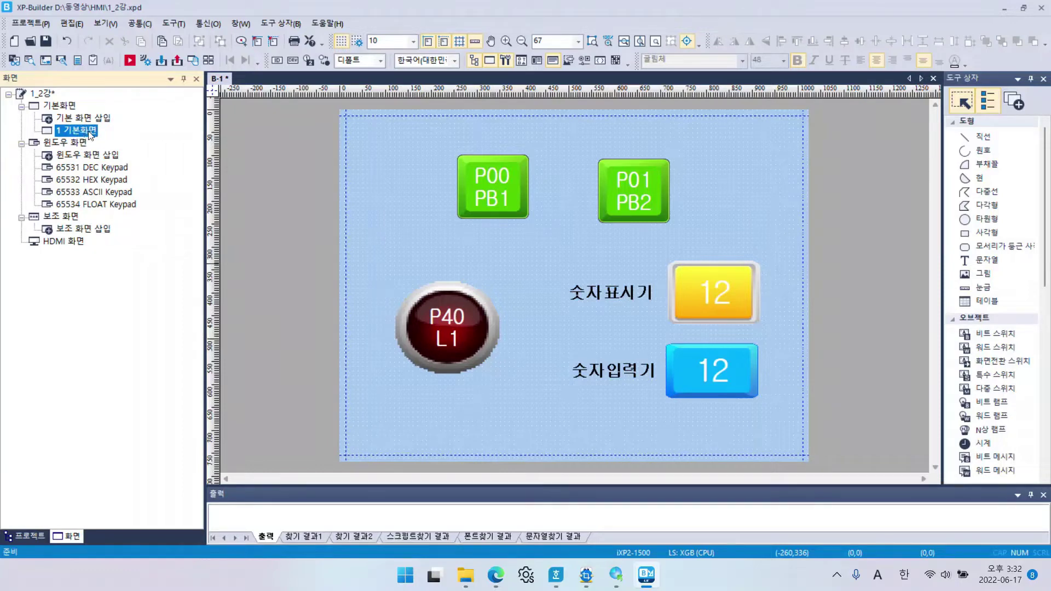
right_click(82, 131)
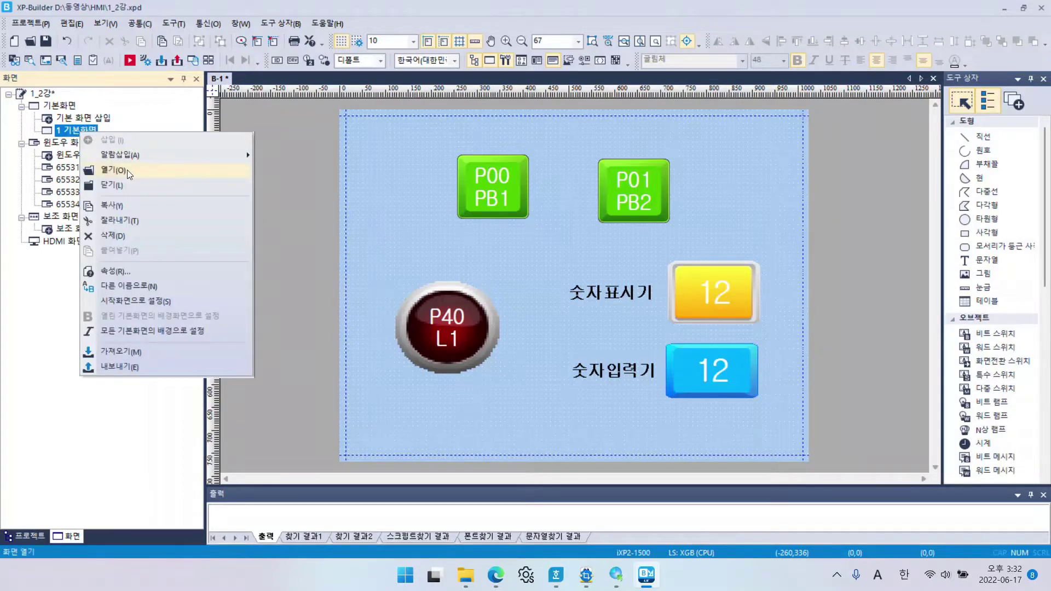
left_click(118, 206)
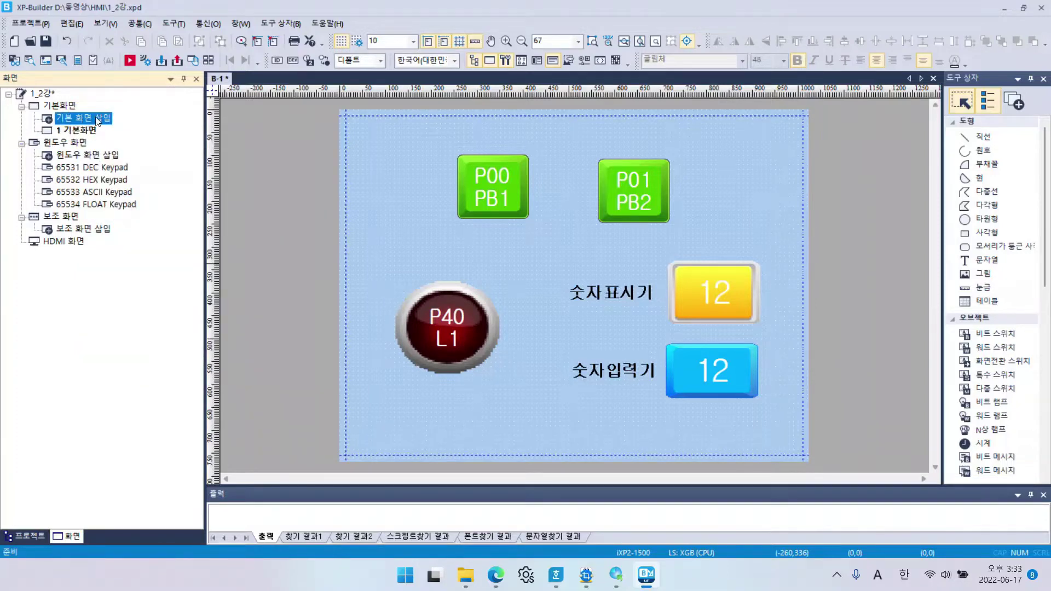
right_click(98, 121)
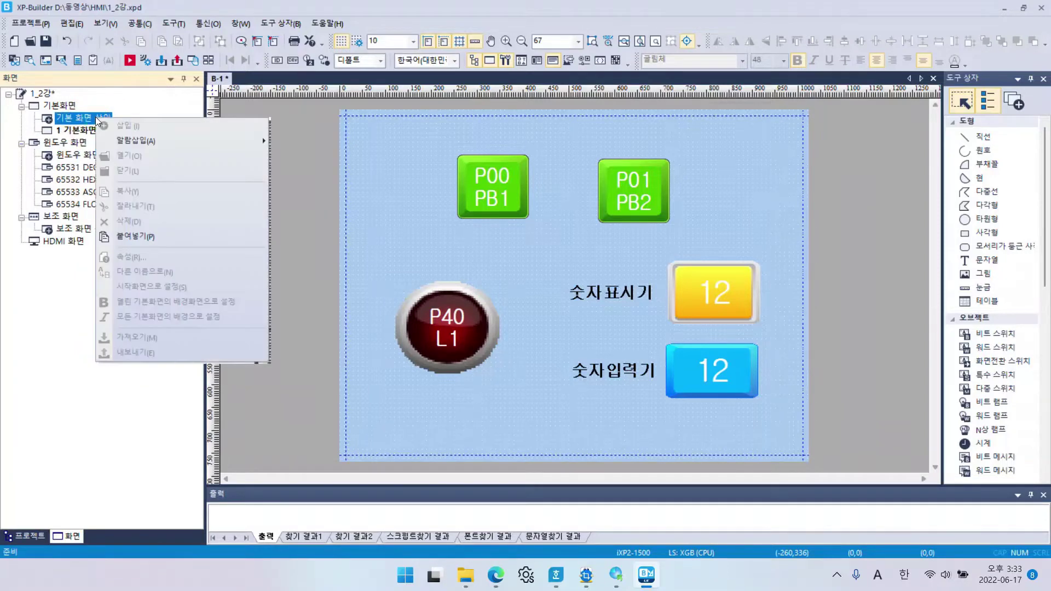
left_click(132, 237)
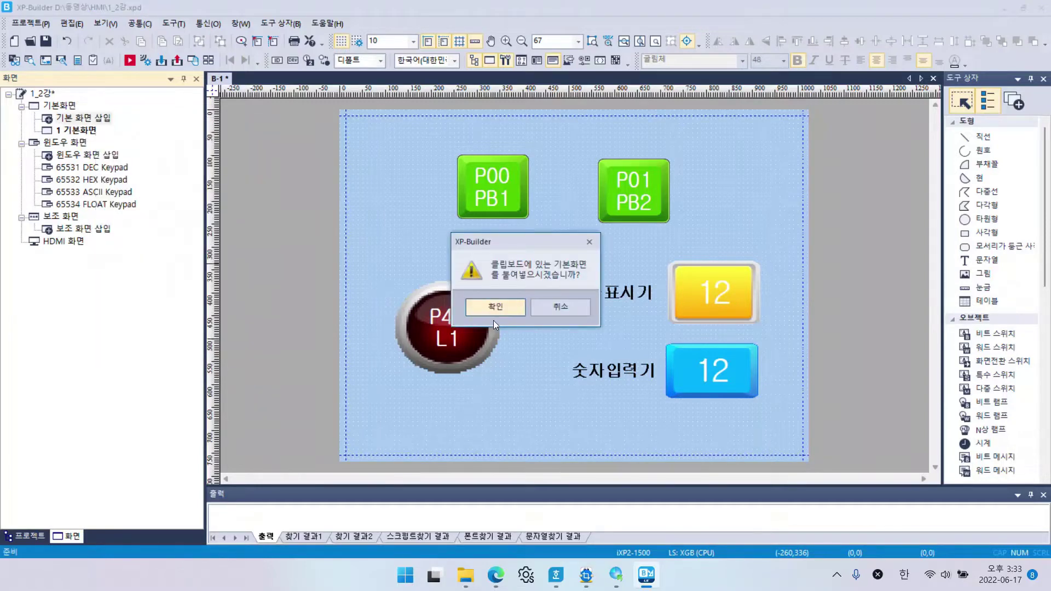
left_click(494, 307)
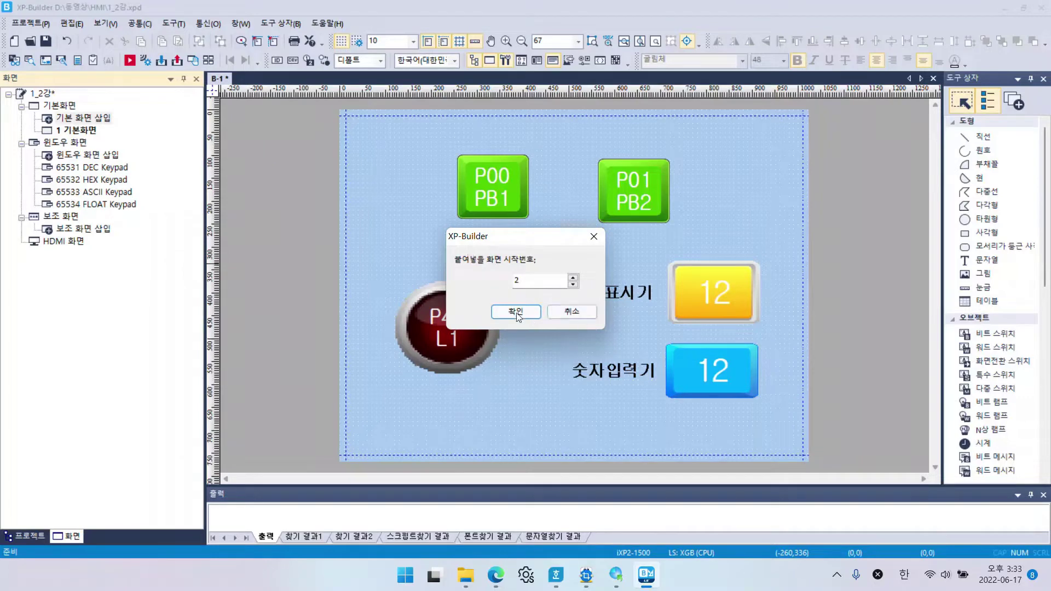
left_click(516, 313)
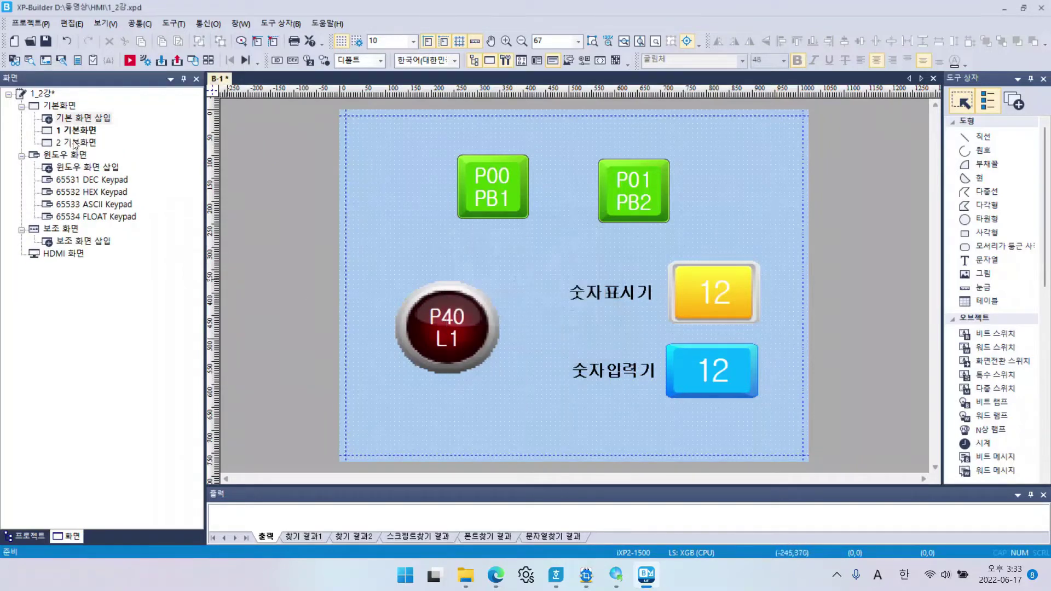
Open the pasted base screen 2 to check its contents, and return to base screen 1
left_click(75, 133)
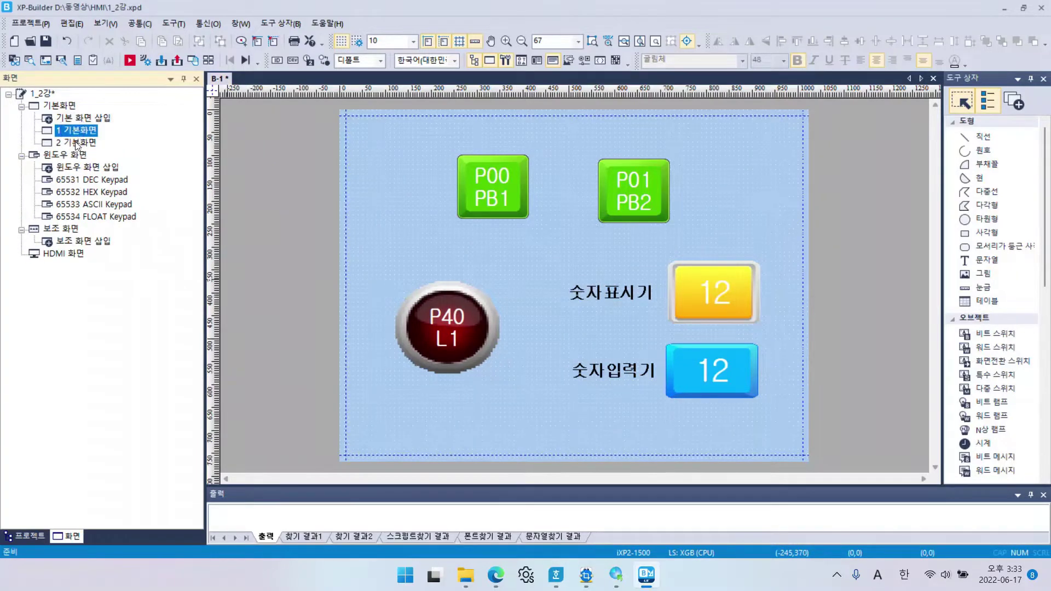
double_click(76, 143)
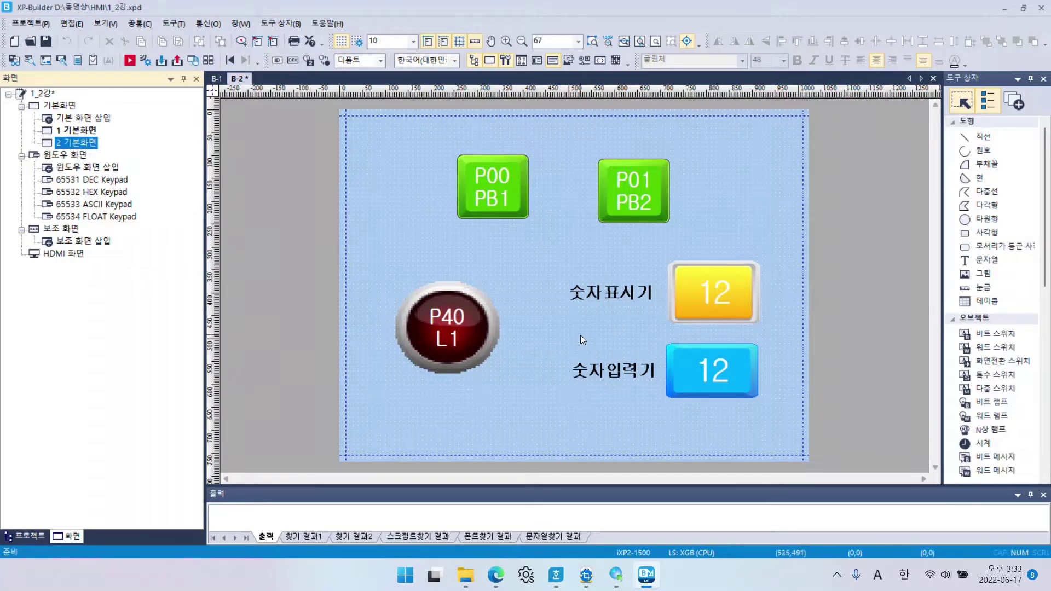
double_click(86, 133)
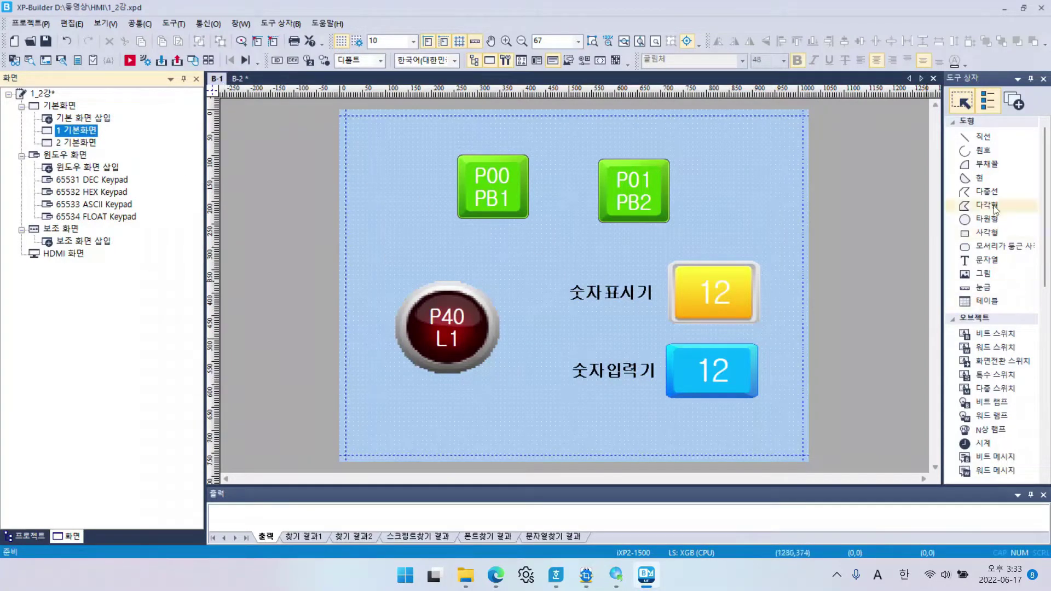
Place a text object about 160 × 190 pixels in base screen 1's upper-left area, reading "1번화면"
left_click(985, 260)
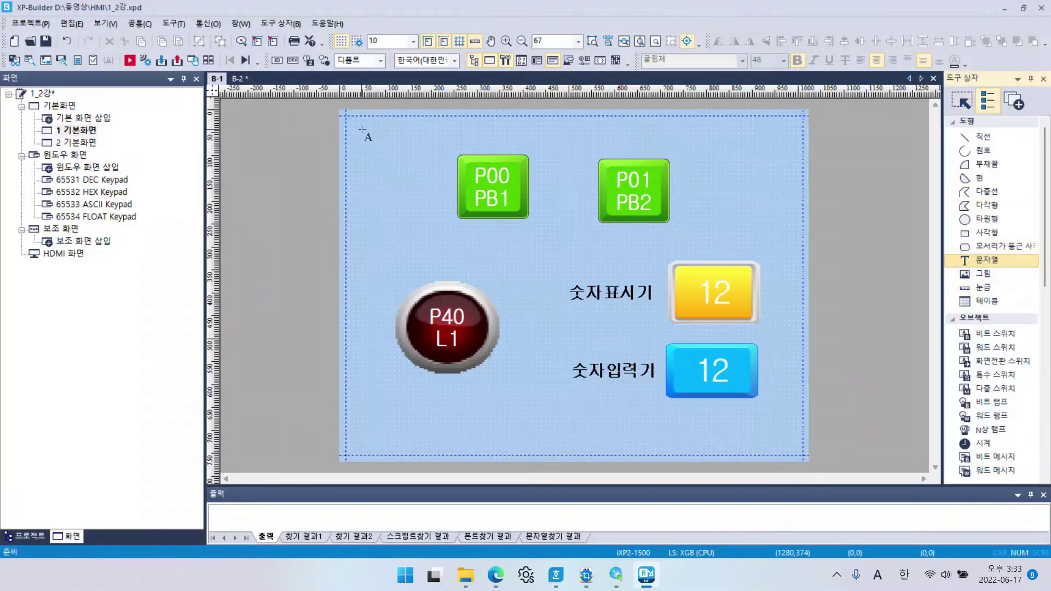
left_click_drag(361, 130, 432, 218)
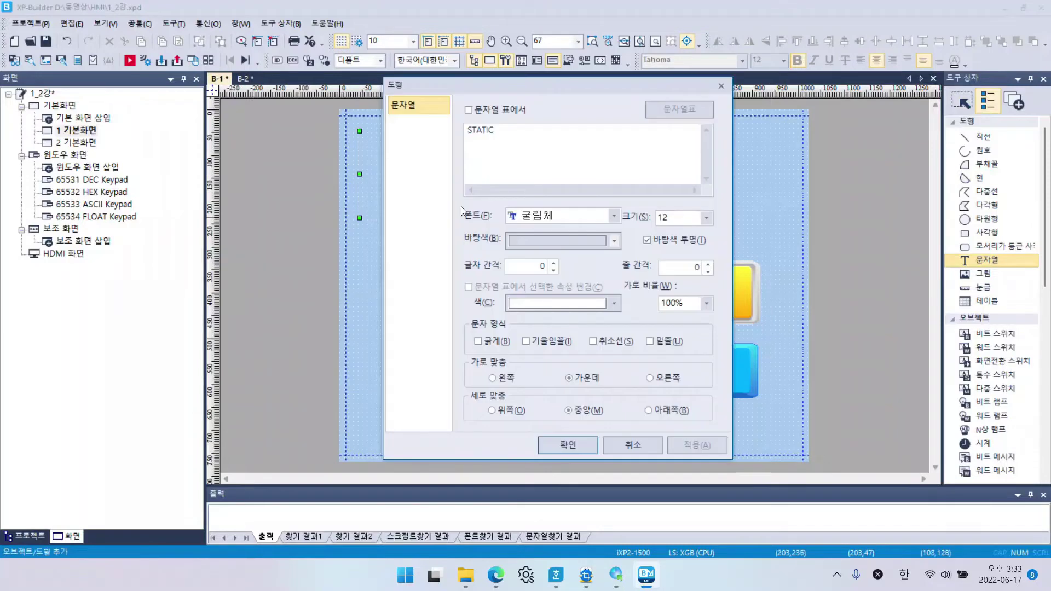
double_click(472, 130)
type("1qjs")
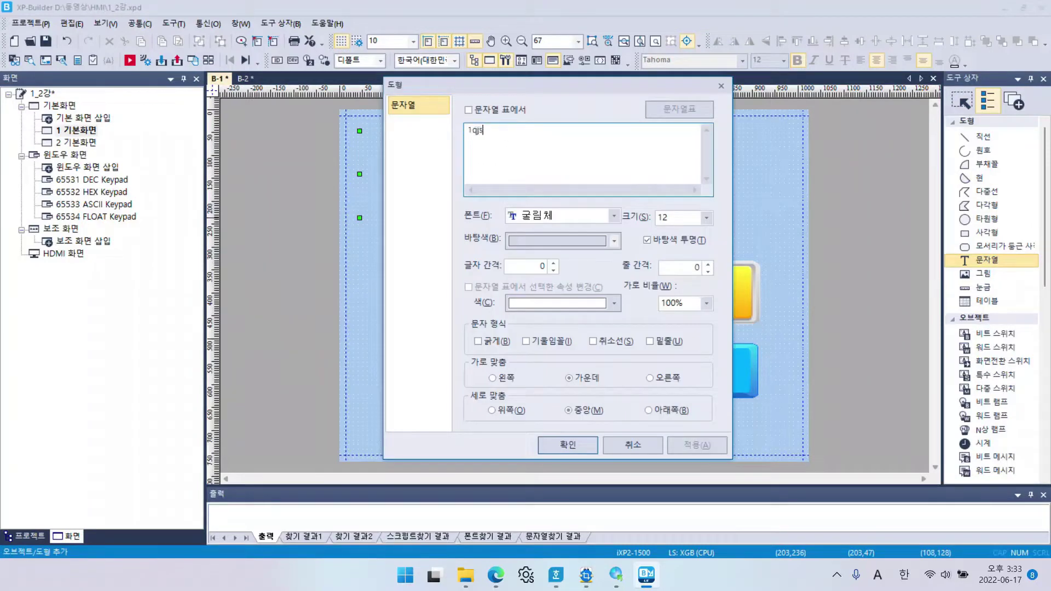
type("번화며")
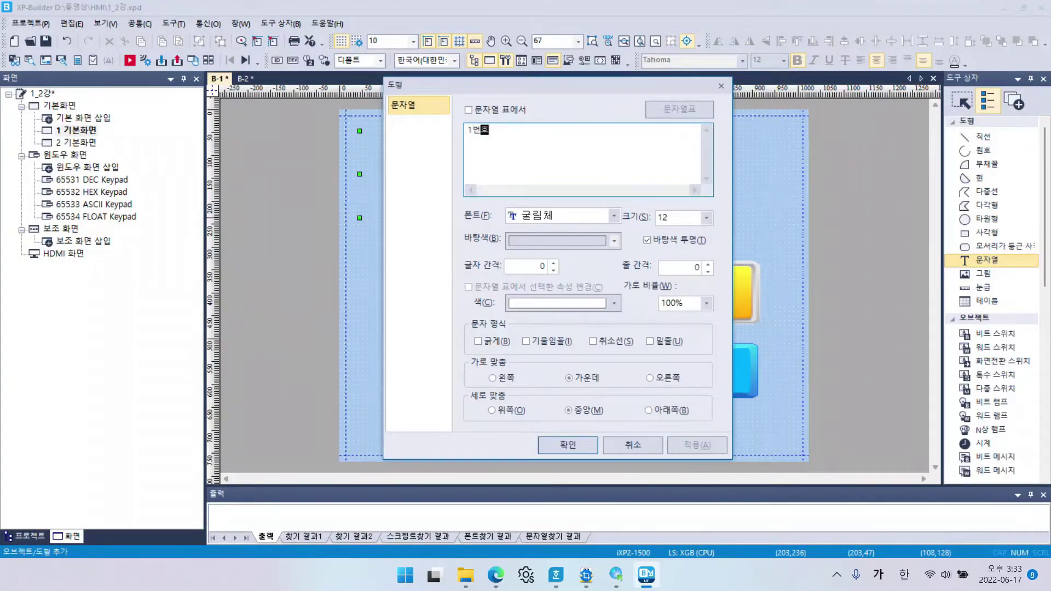
type("ㄴ")
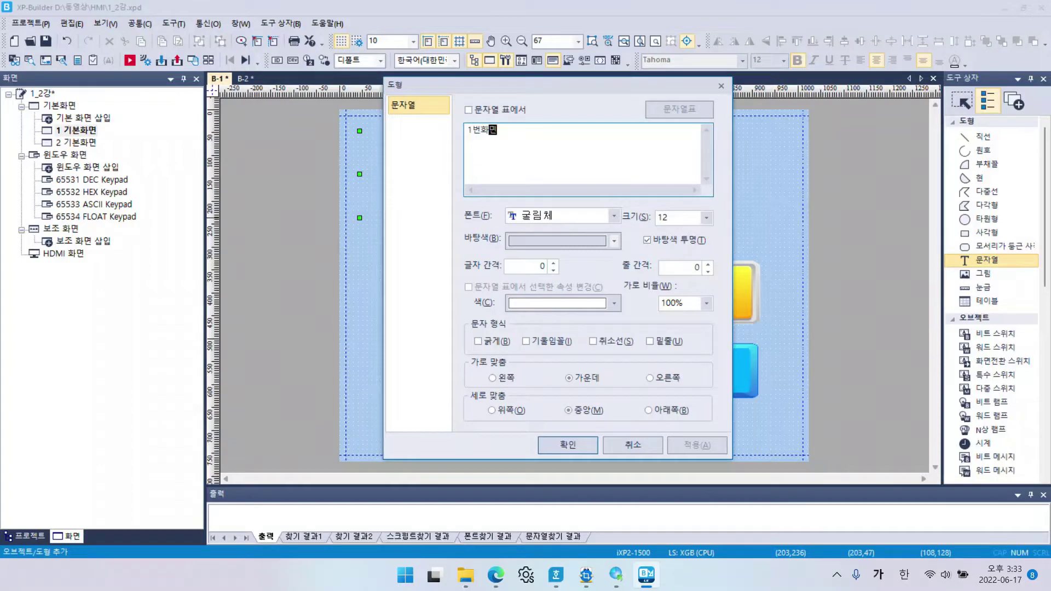
Format the 1번화면 text as size 48, red, bold, in the 나눔고딕 ExtraBold font, and apply it
left_click(707, 218)
left_click(668, 365)
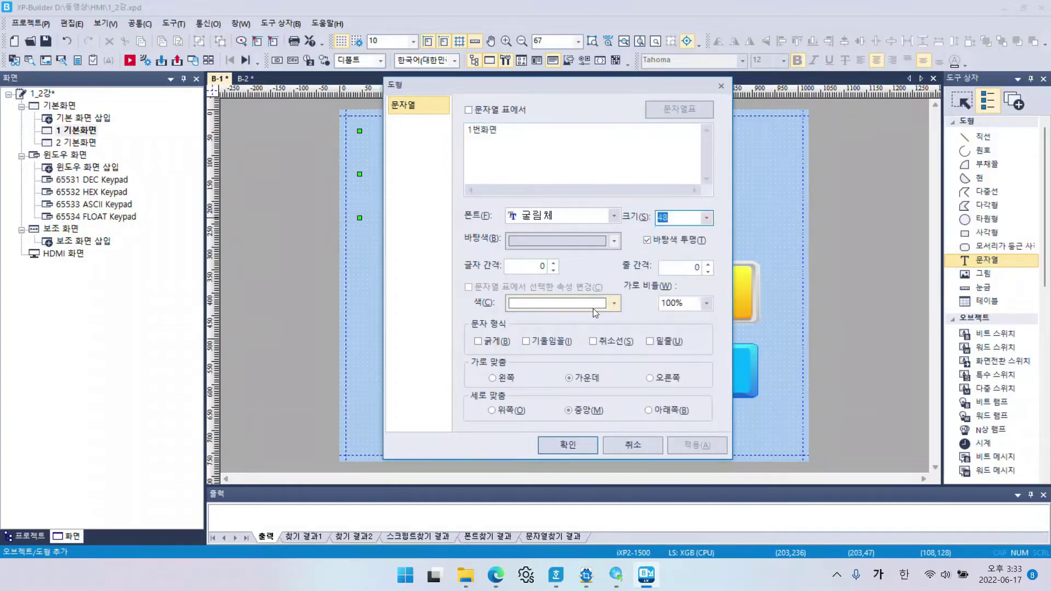
left_click(602, 306)
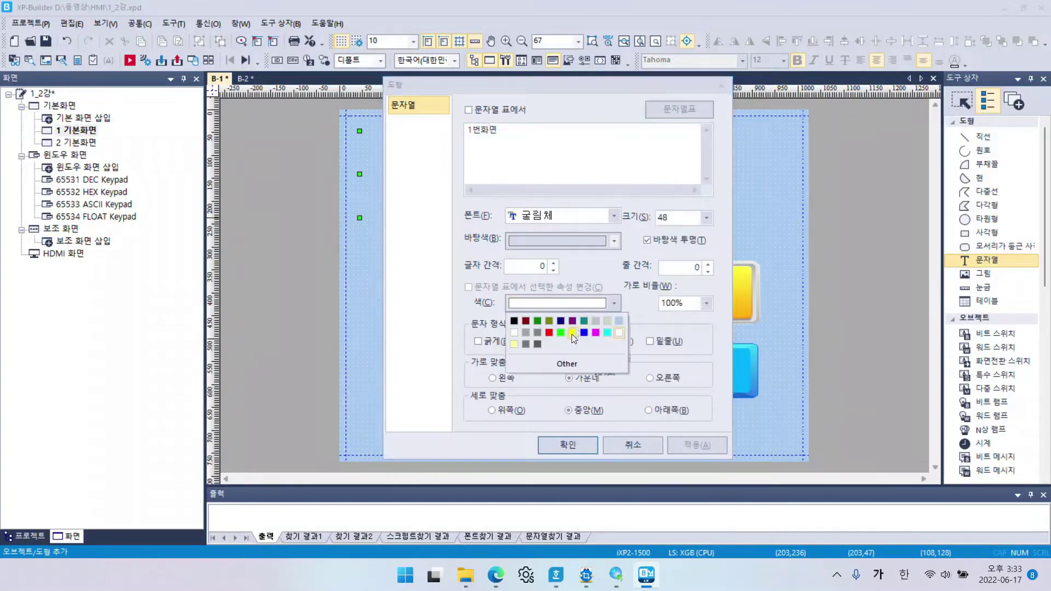
left_click(549, 332)
left_click(481, 344)
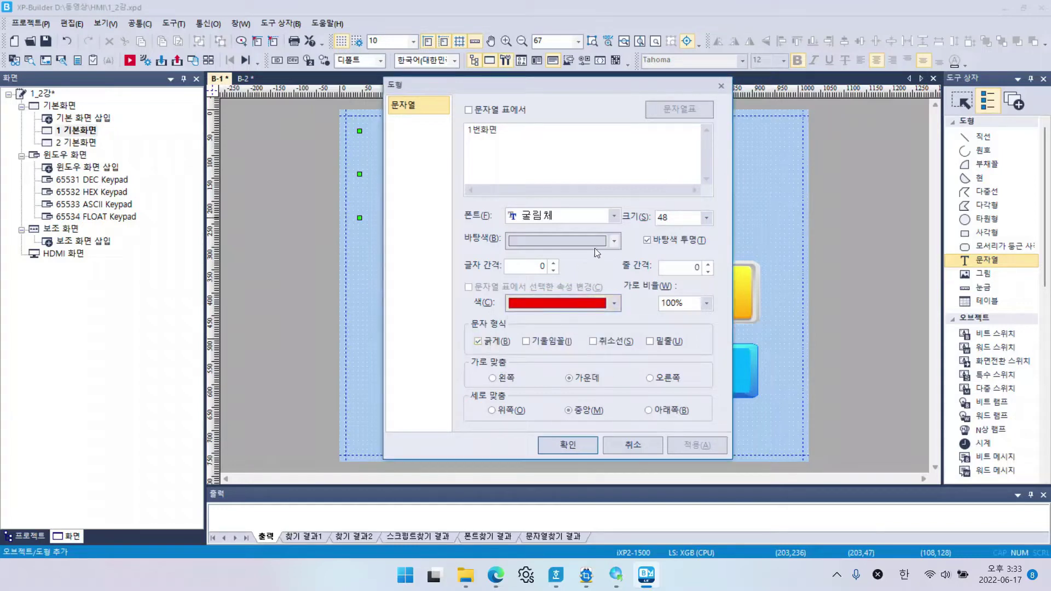
left_click(614, 216)
left_click(560, 284)
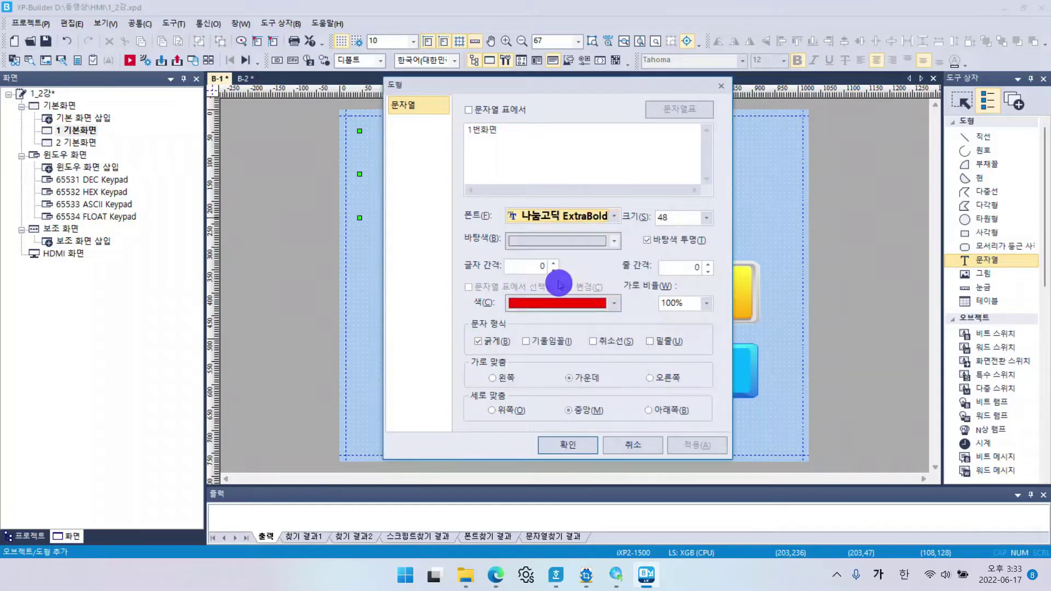
left_click(568, 444)
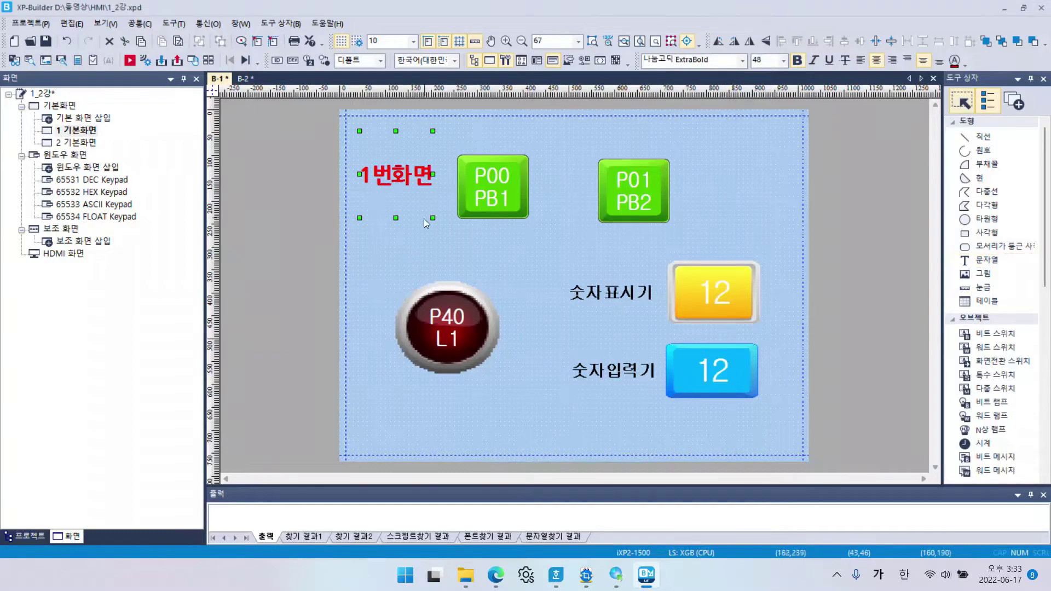
Resize the 1번화면 text frame to about 188 × 88 pixels by widening it and reducing its height
left_click_drag(433, 174, 446, 176)
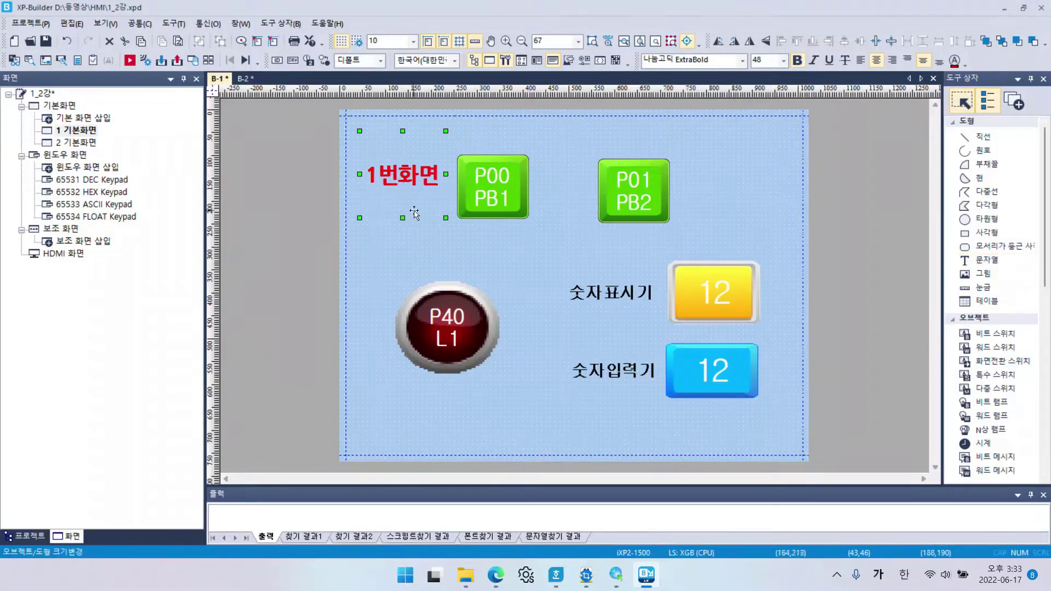
left_click(402, 224)
left_click(394, 190)
left_click_drag(403, 219, 393, 159)
left_click(399, 188)
left_click(411, 158)
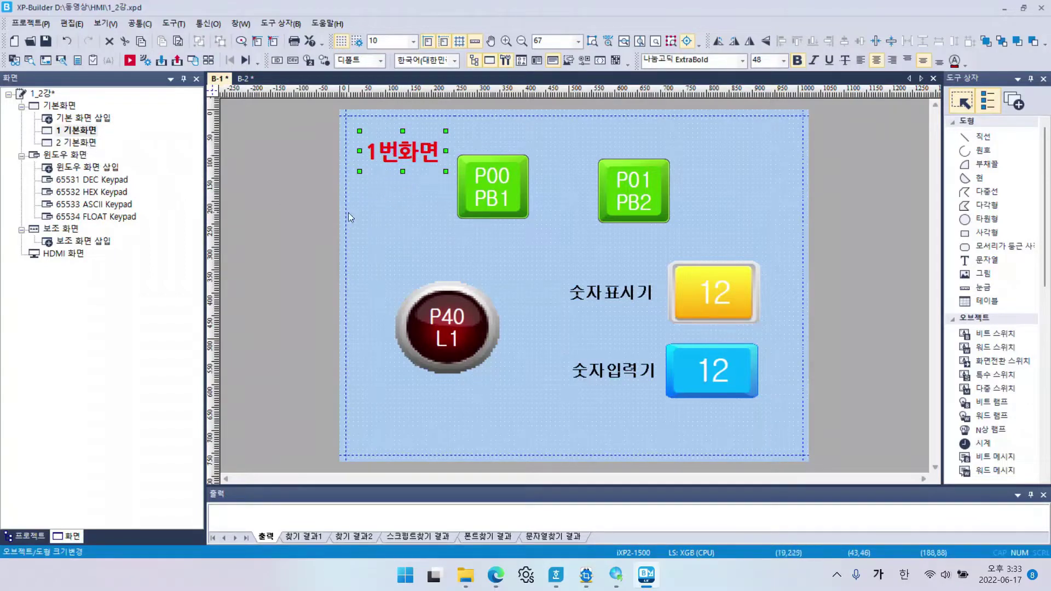
Copy the 1번화면 text onto base screen 2 and change its wording to "2번화면"
left_click(242, 79)
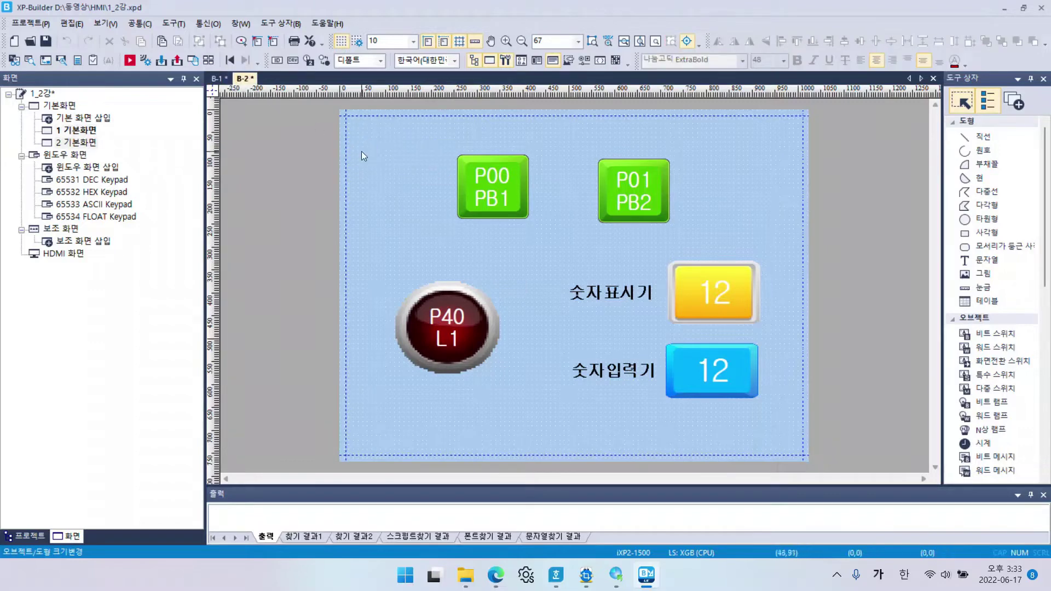
key("ctrl+v")
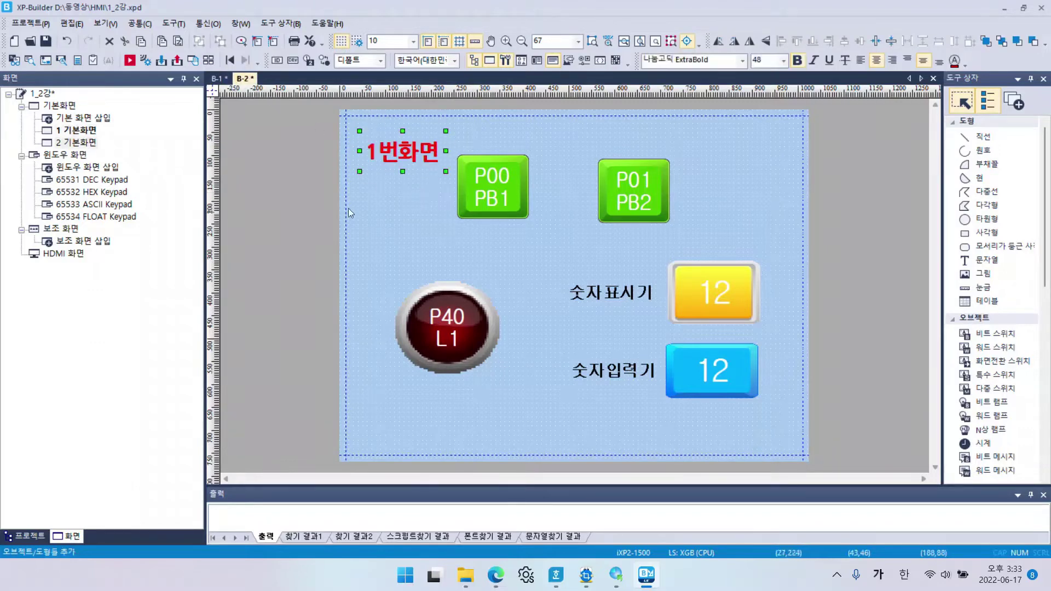
double_click(396, 152)
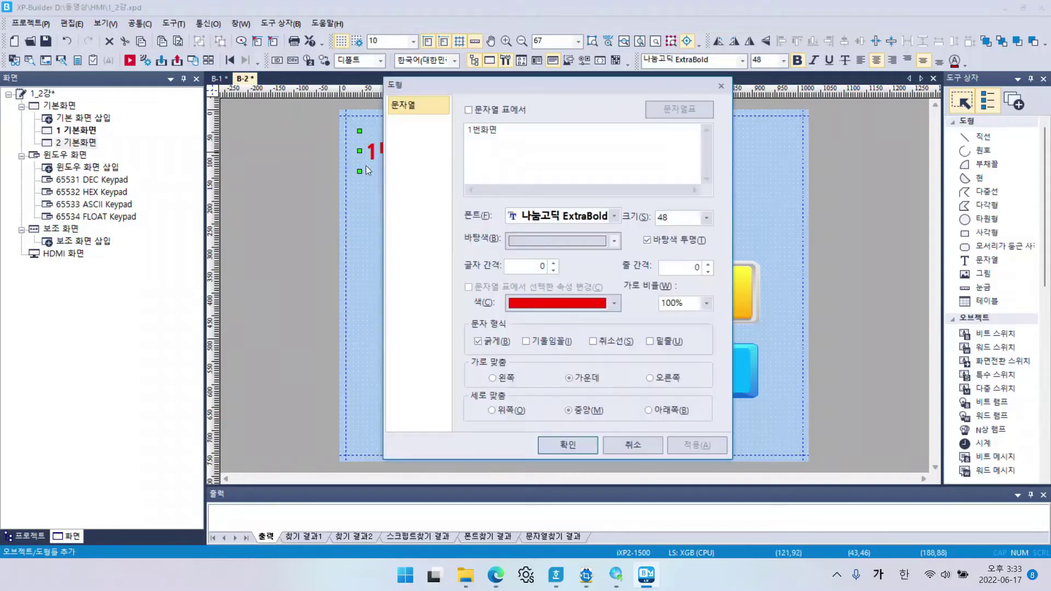
left_click(461, 134)
type("2")
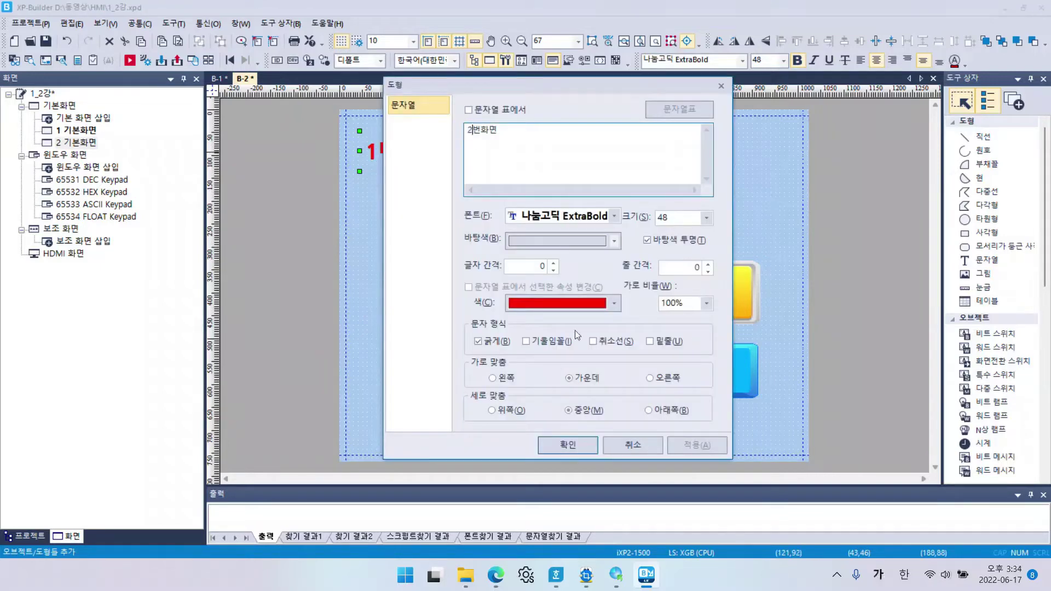
left_click(580, 446)
left_click(355, 227)
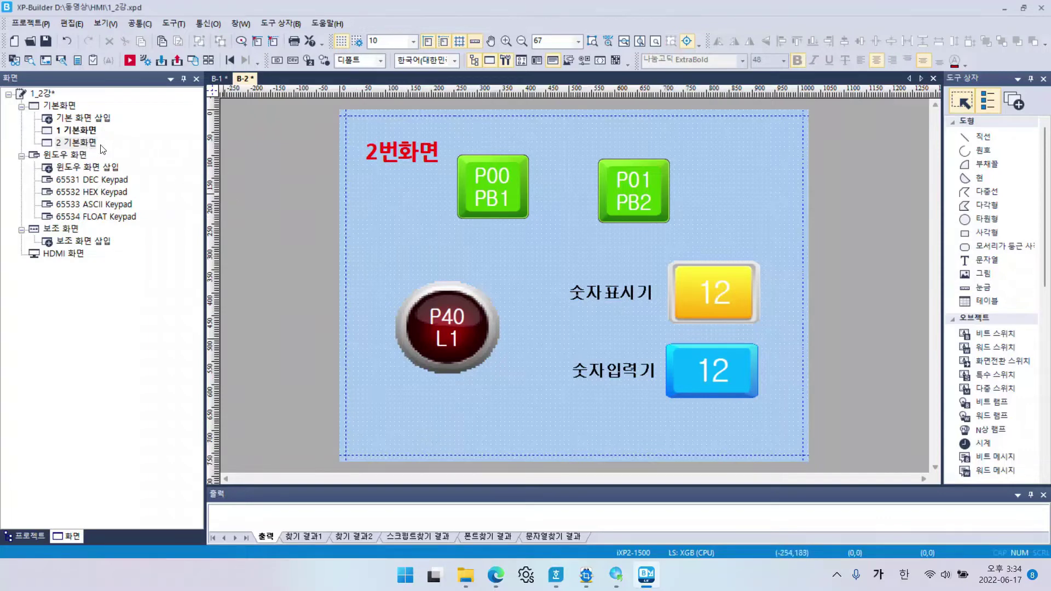
Switch between base screens 1 and 2 to compare their title labels and objects, ending on screen 2
left_click(219, 78)
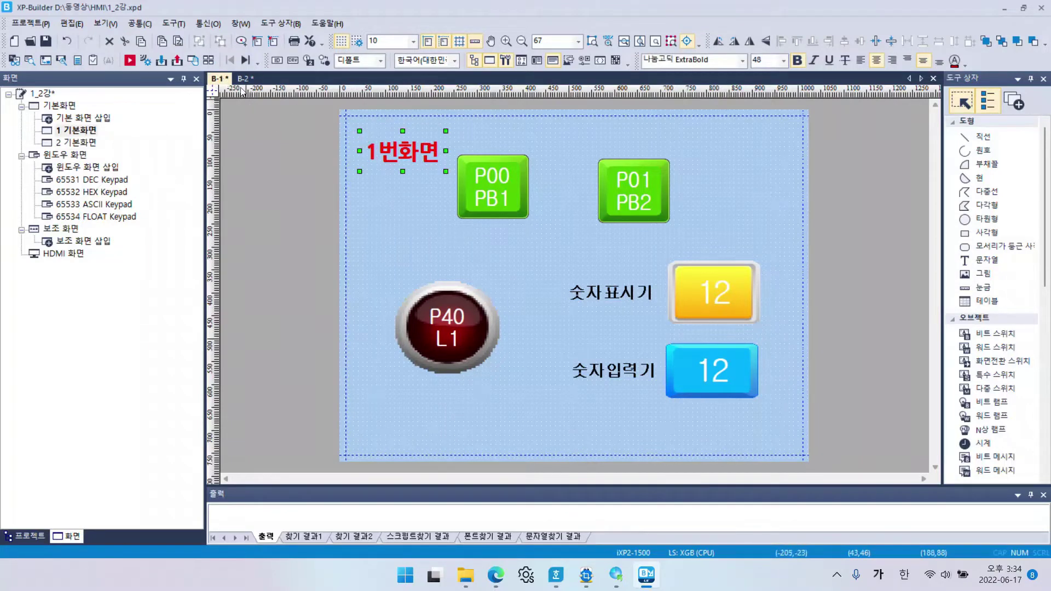
left_click(242, 78)
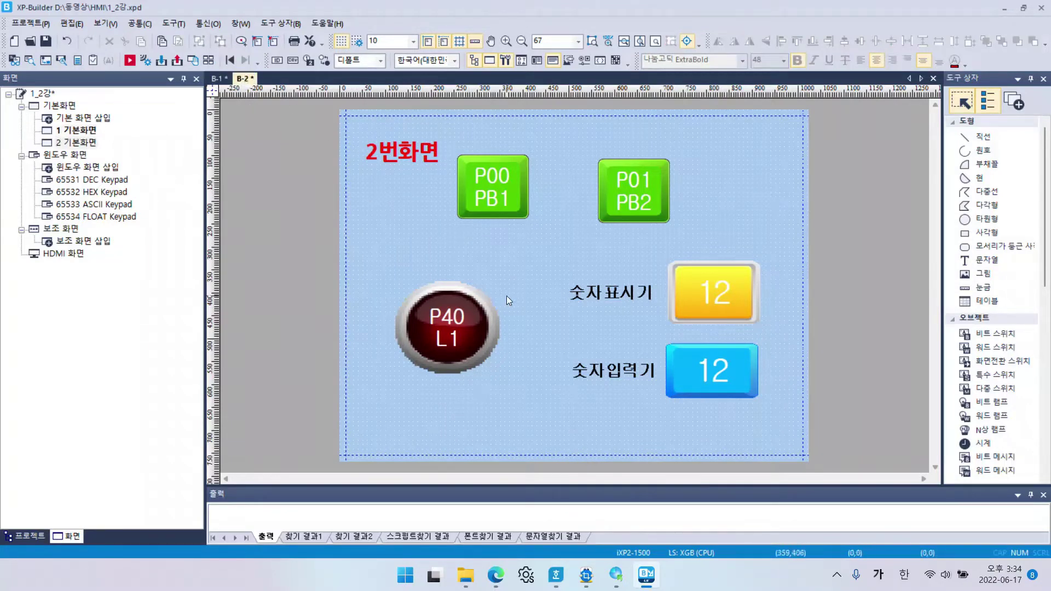
left_click(491, 202)
left_click(219, 79)
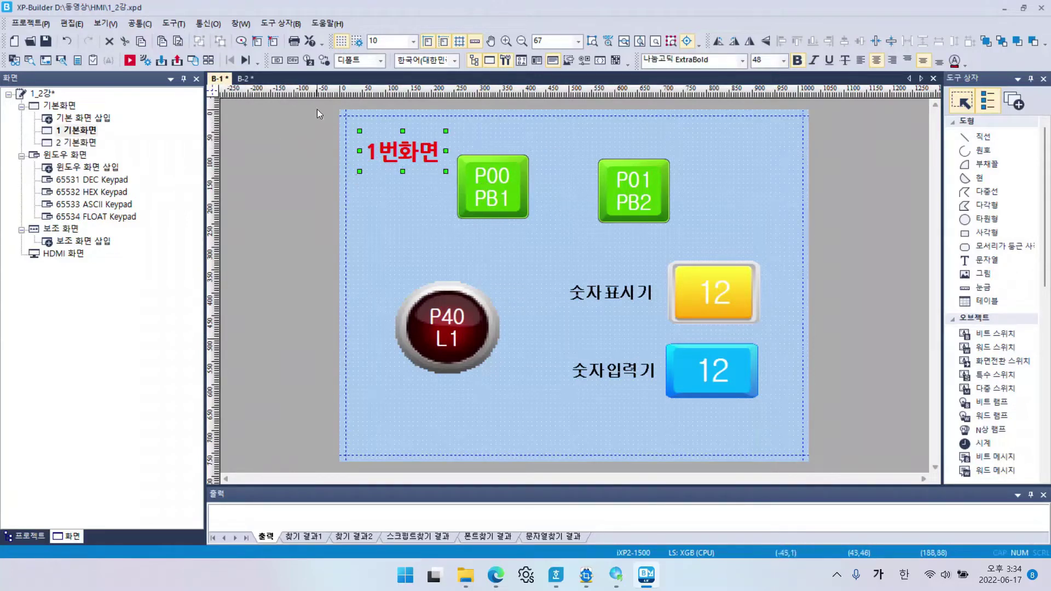
left_click(242, 78)
Move the P01 PB2 button on base screen 2 slightly up and left, to about position 559, 96
left_click(644, 194)
left_click_drag(644, 195, 642, 189)
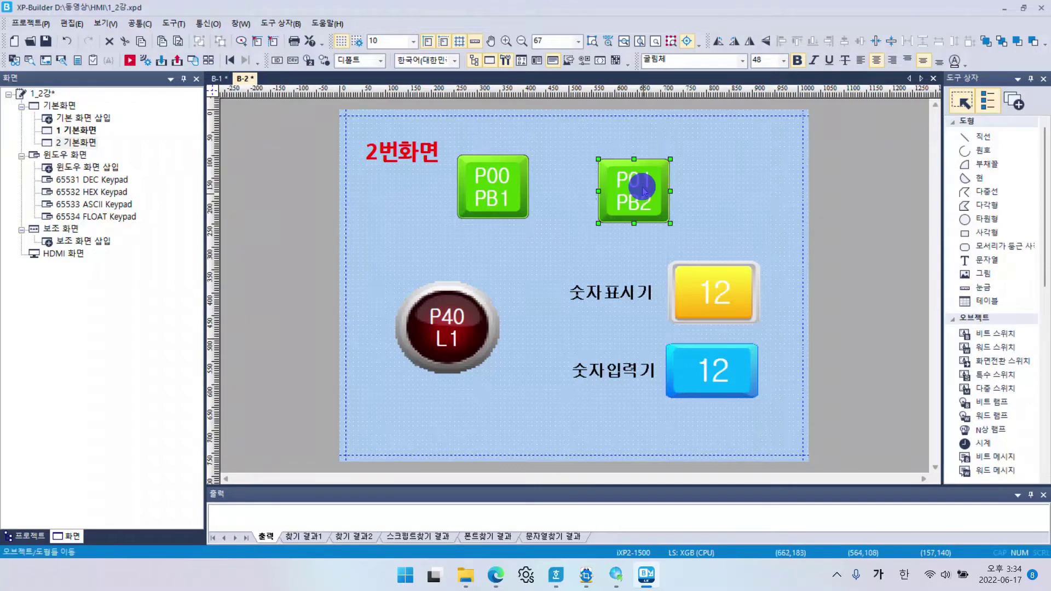
left_click(543, 306)
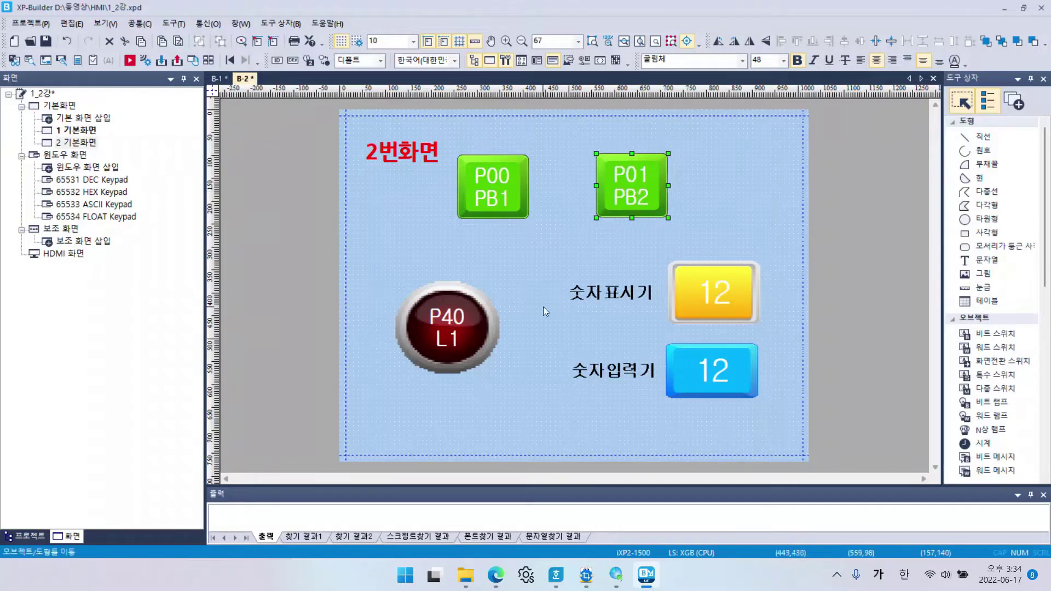
left_click(445, 338)
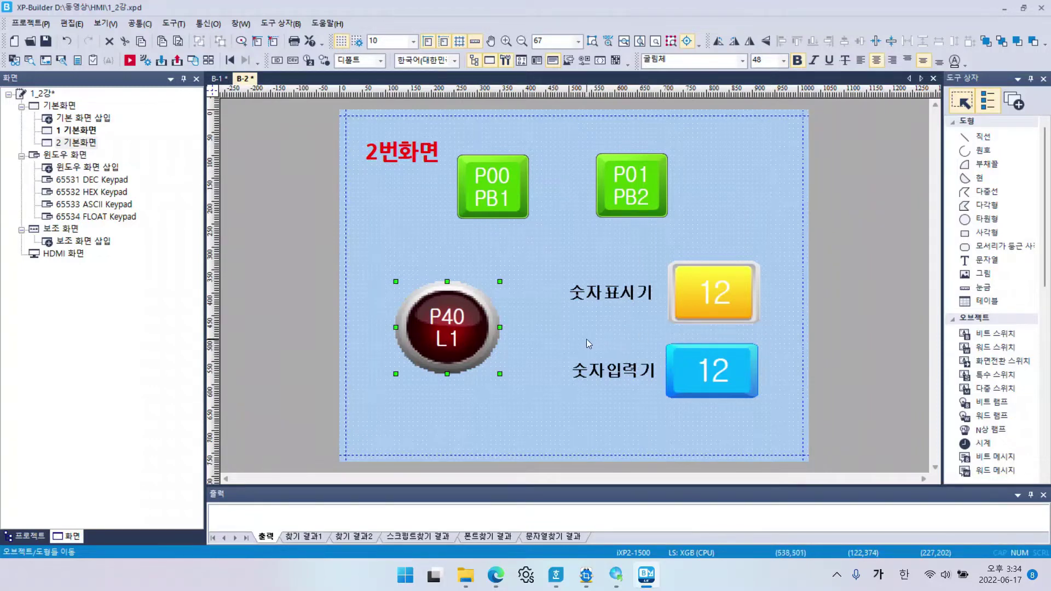
left_click(402, 251)
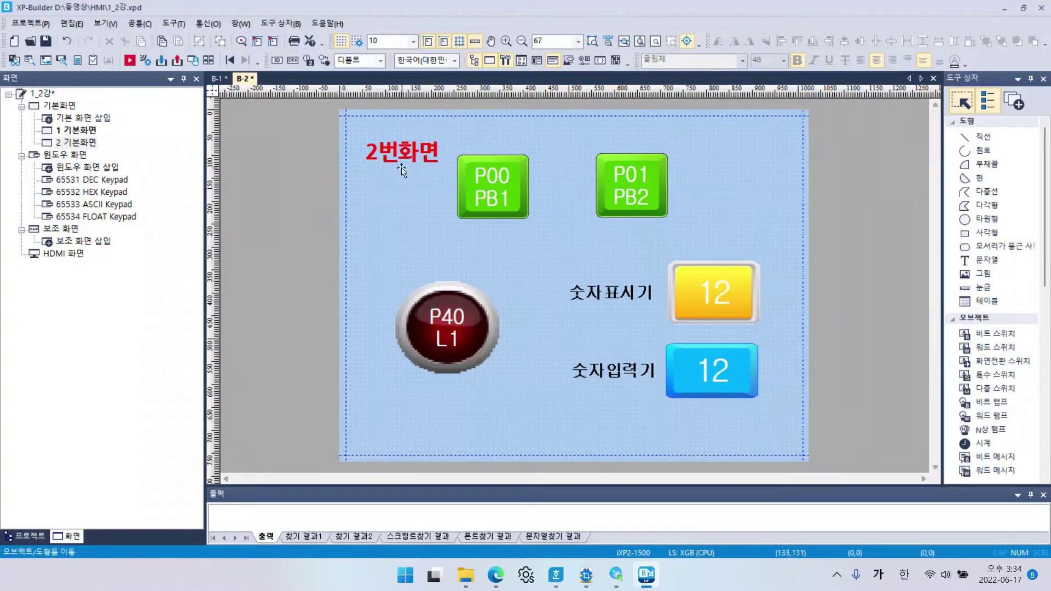
Move the 2번화면 text down beside the P00 PB1 button, to about position 47, 146
left_click(423, 161)
left_click_drag(423, 162, 424, 209)
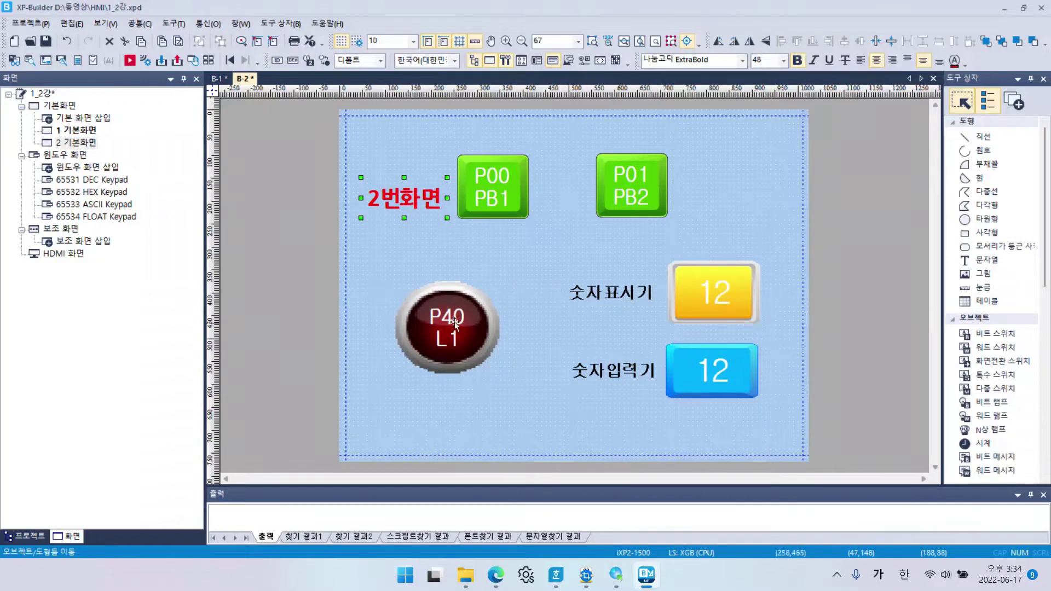
left_click(555, 324)
Shift the P40 L1 lamp, both numeric objects and their labels slightly up together on base screen 2, and return to base screen 1
left_click_drag(768, 408, 386, 253)
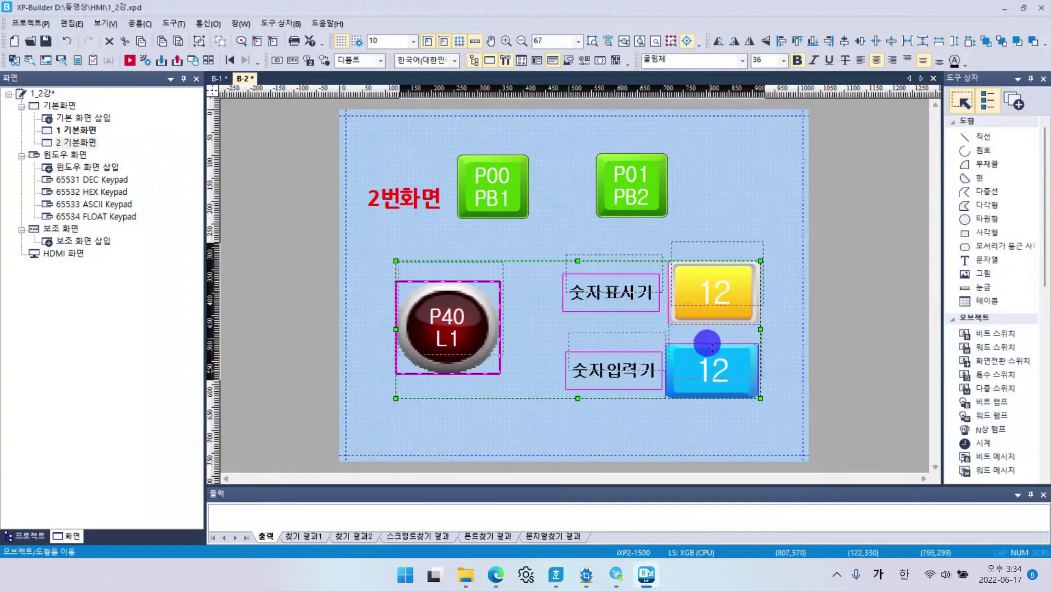
left_click_drag(707, 340, 709, 321)
left_click(632, 425)
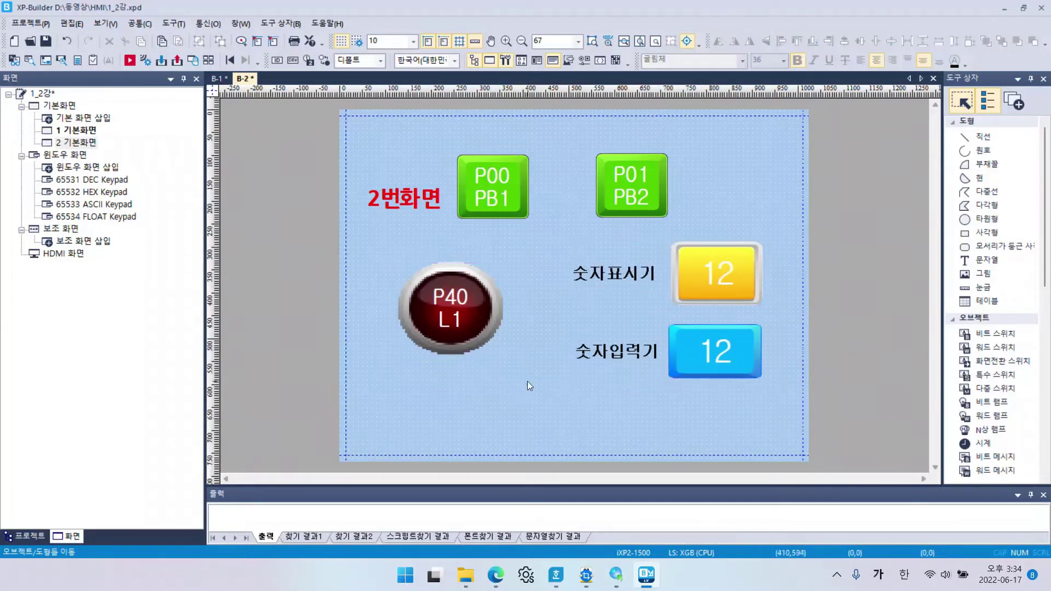
double_click(78, 131)
left_click(410, 229)
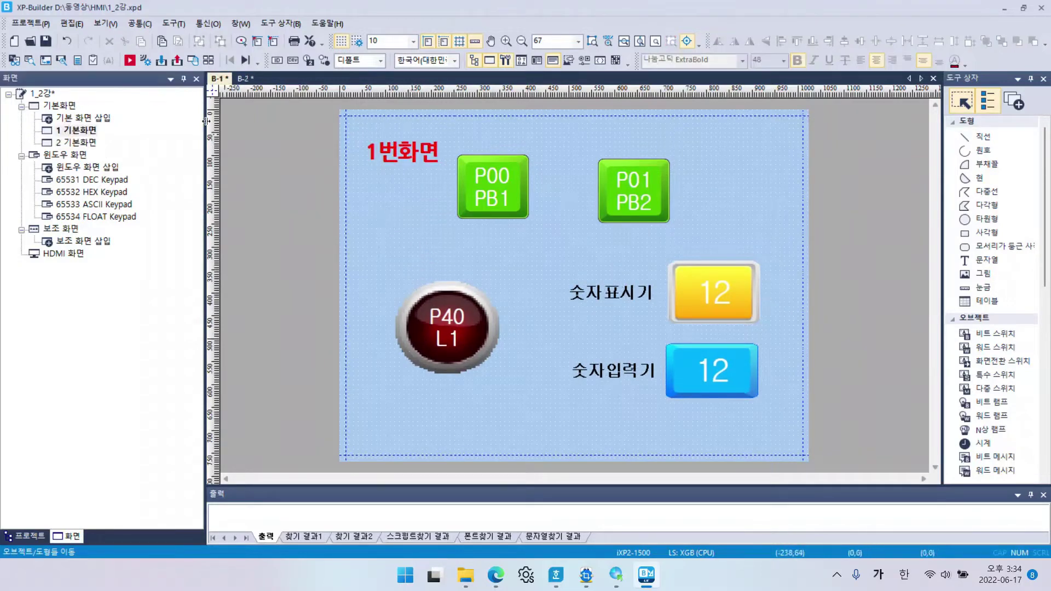
Switch to XG5000, start simulating the PLC program, and minimize the XG5000 and XG-SIM windows
left_click(616, 575)
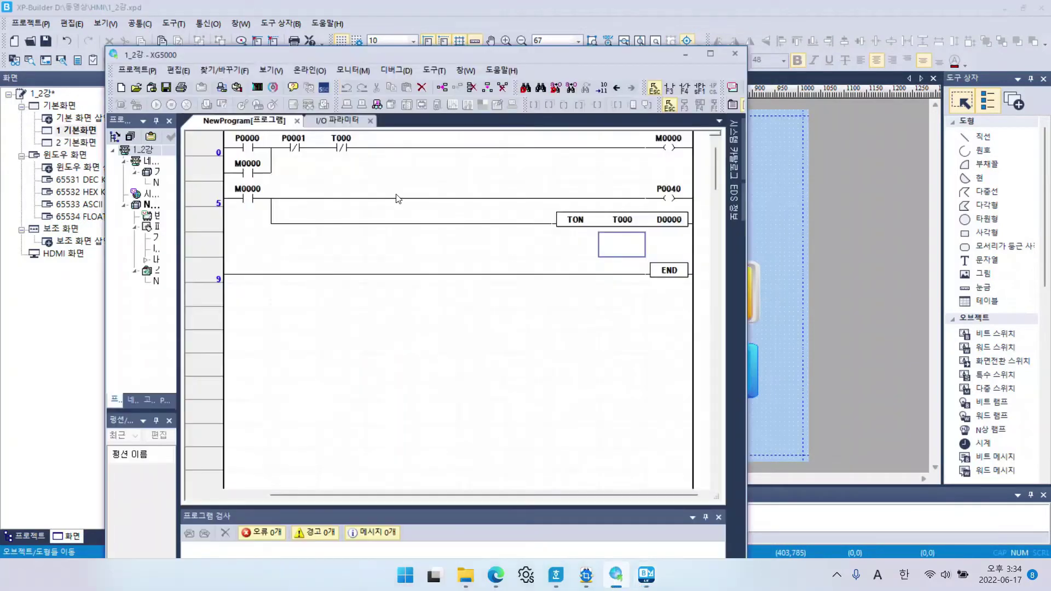
left_click(257, 87)
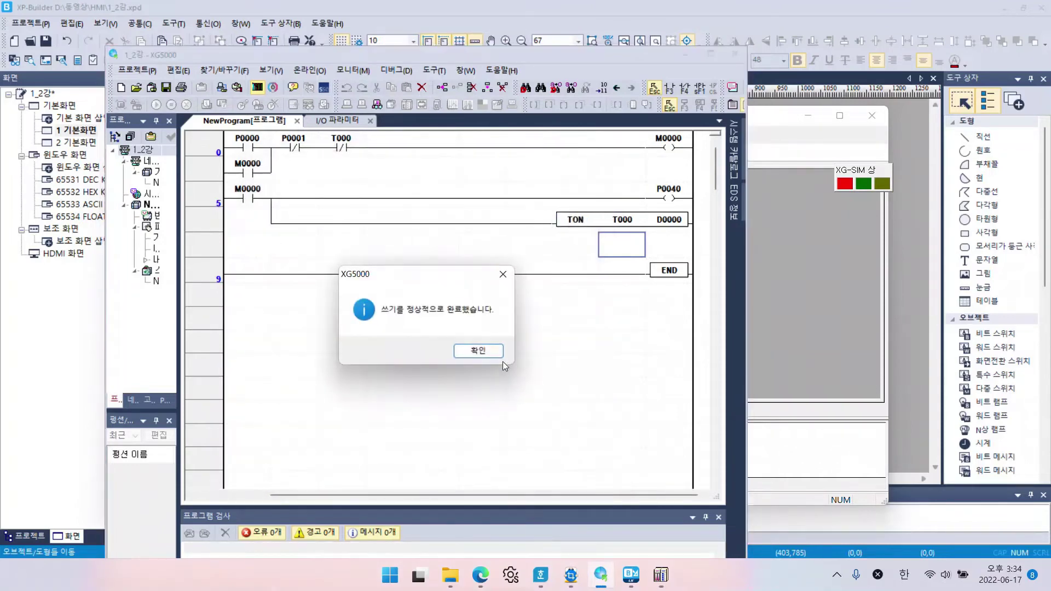
left_click(476, 351)
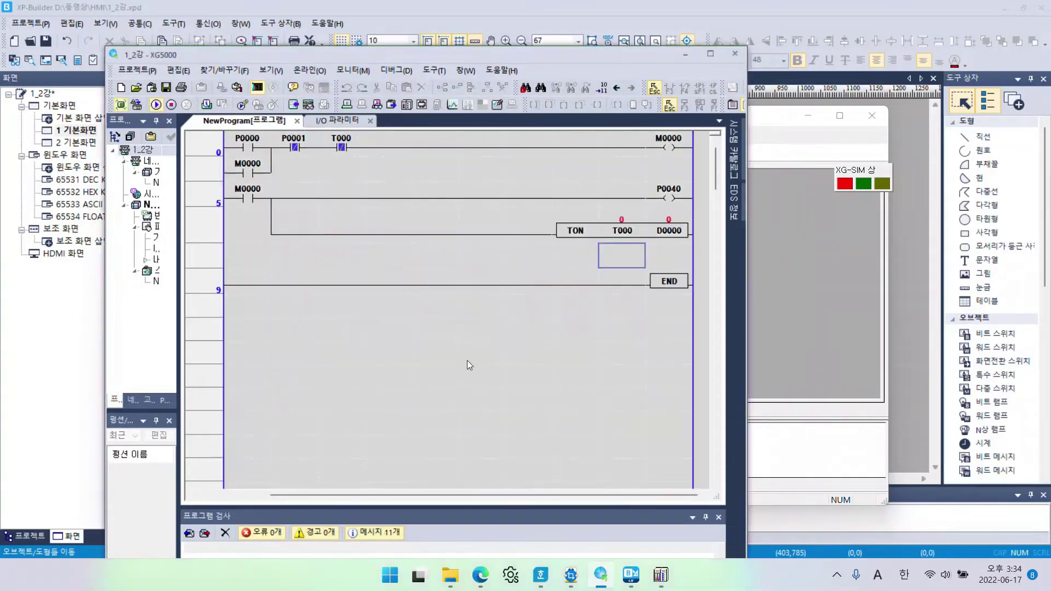
left_click(685, 54)
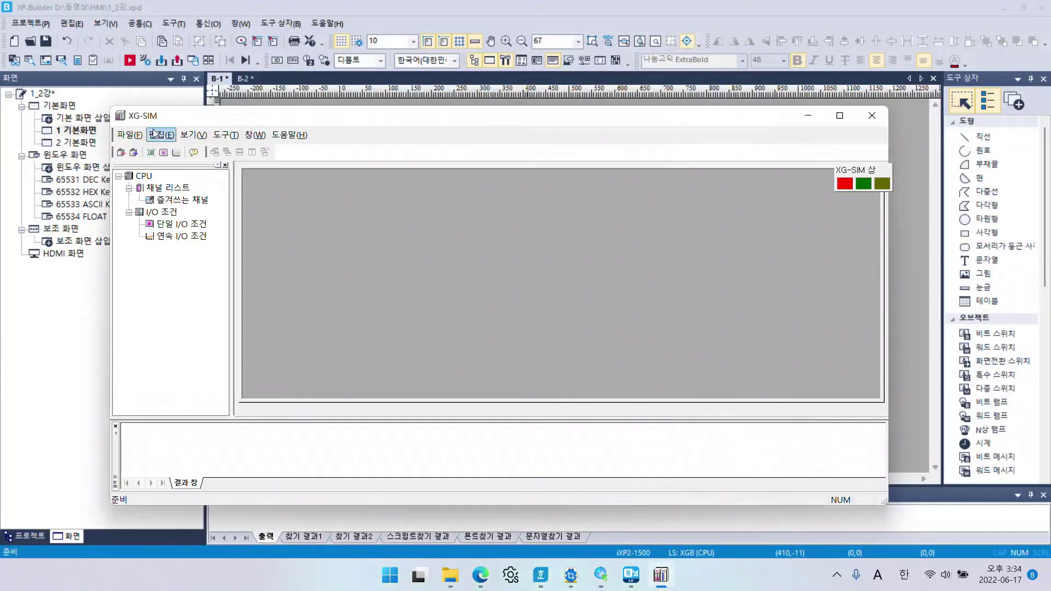
left_click(809, 117)
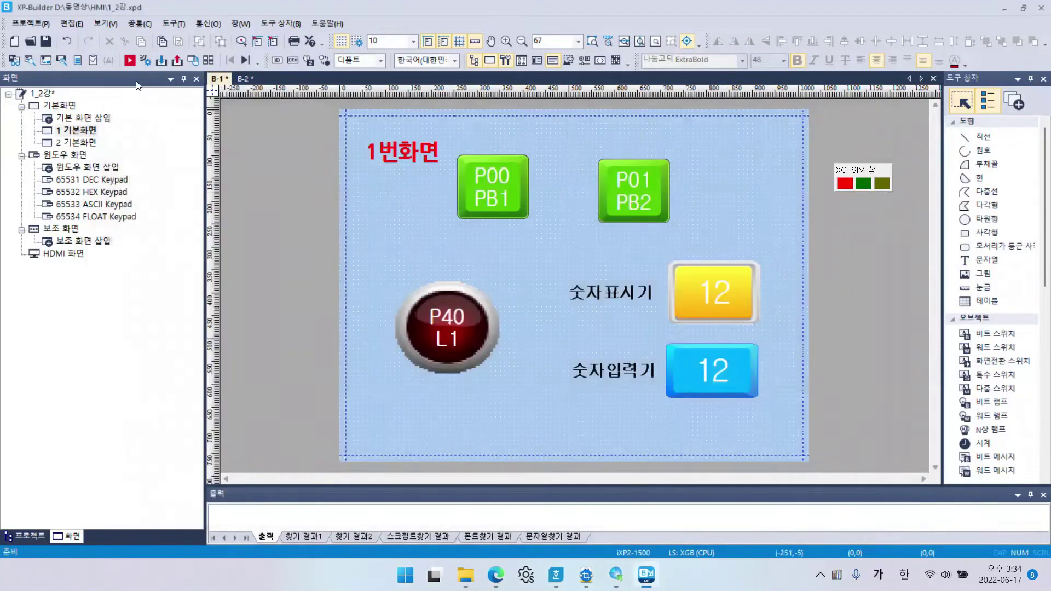
Launch the XP-Builder project's simulation and move the simulator window away from the screen corner
left_click(129, 59)
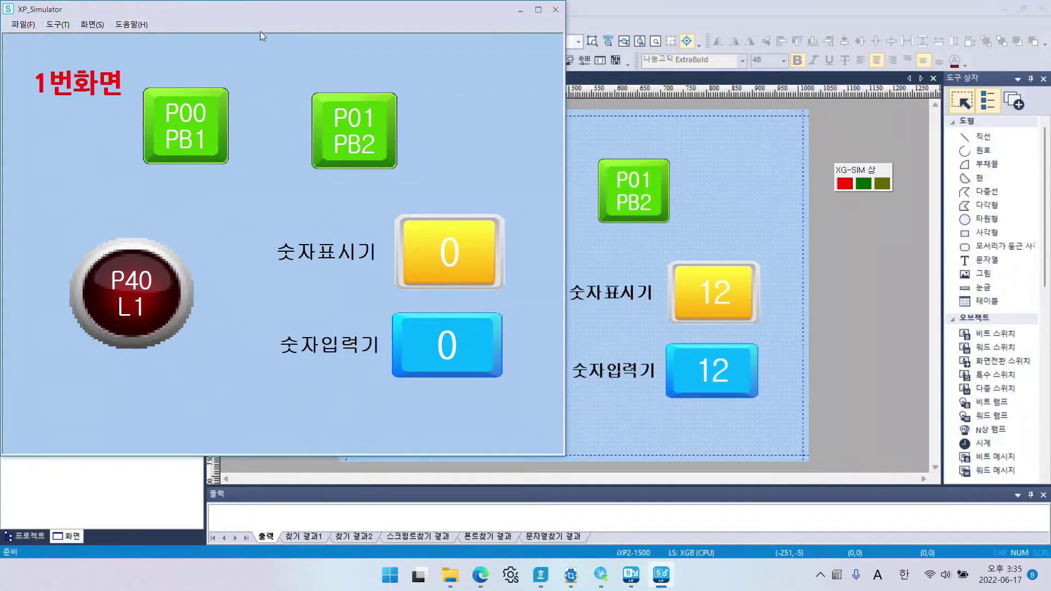
left_click_drag(271, 14, 322, 79)
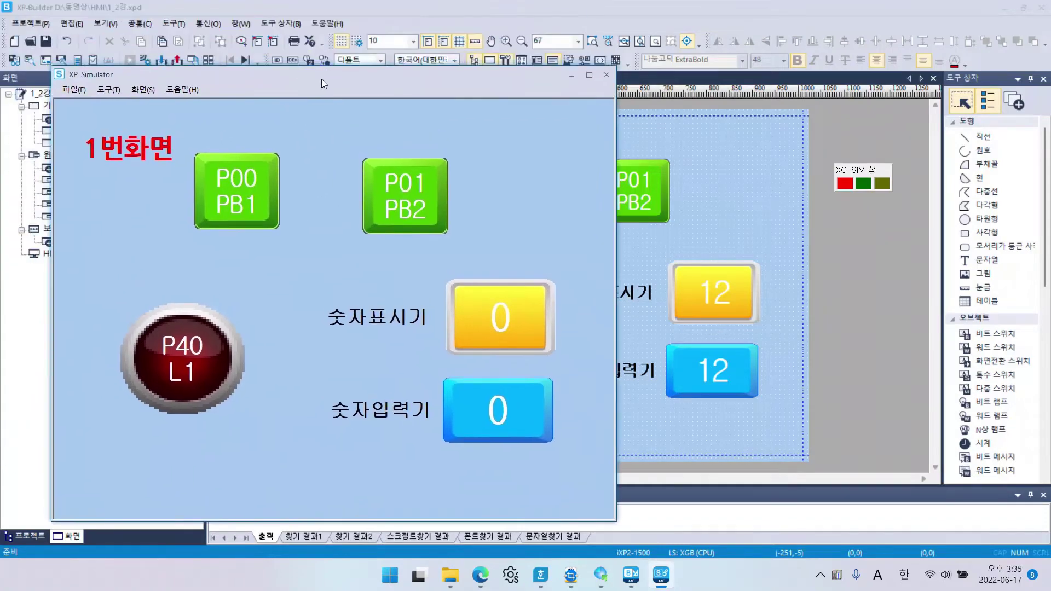
Close the simulator and add a screen-change switch about 248 by 69 below the P40 L1 lamp, targeting fixed base screen 2
left_click(605, 76)
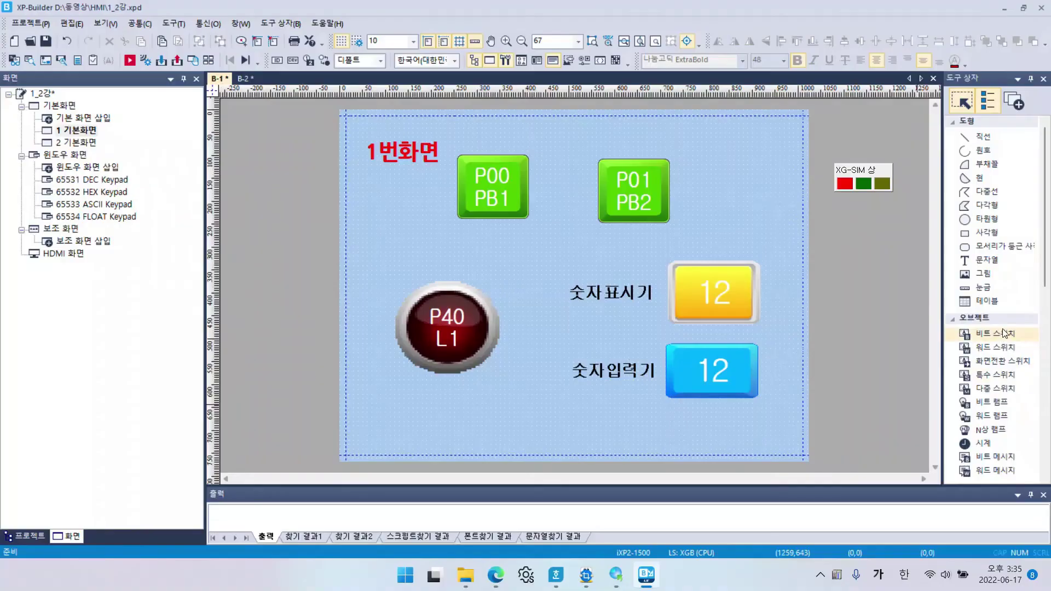
scroll(1016, 359, "down", 2)
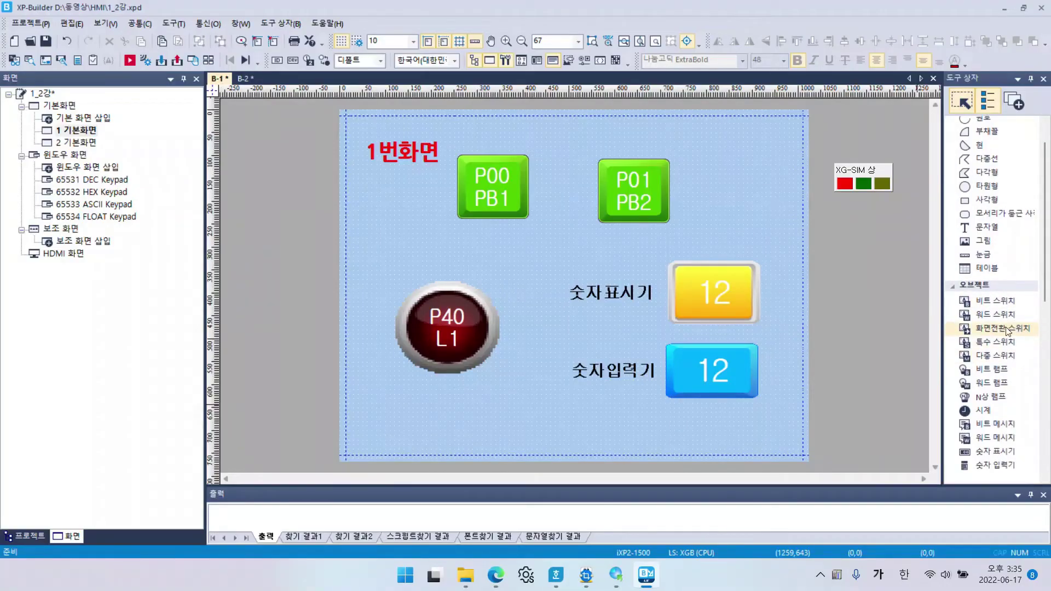
left_click(1007, 330)
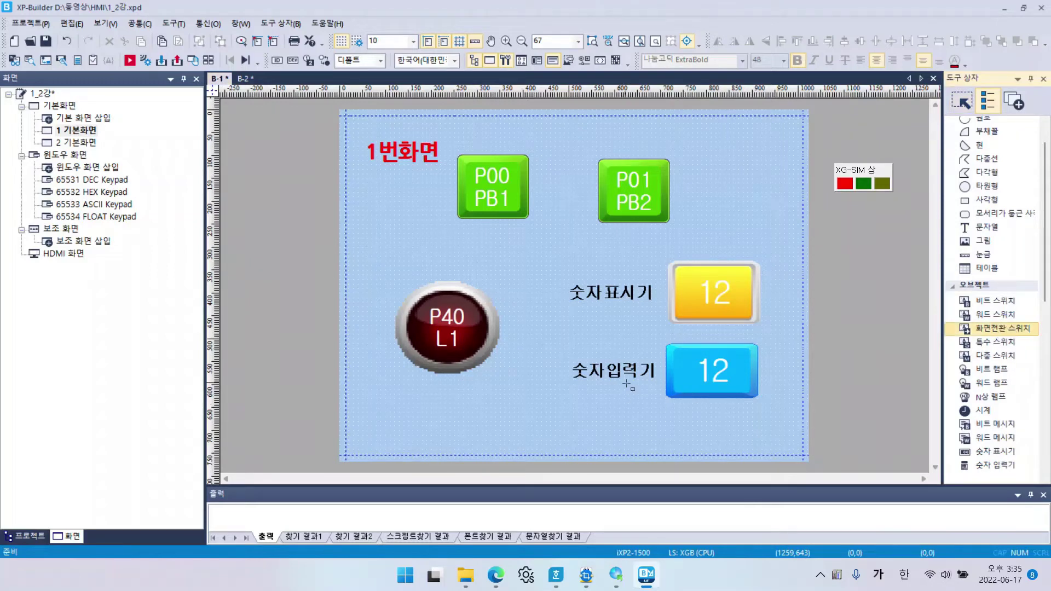
left_click_drag(377, 417, 488, 447)
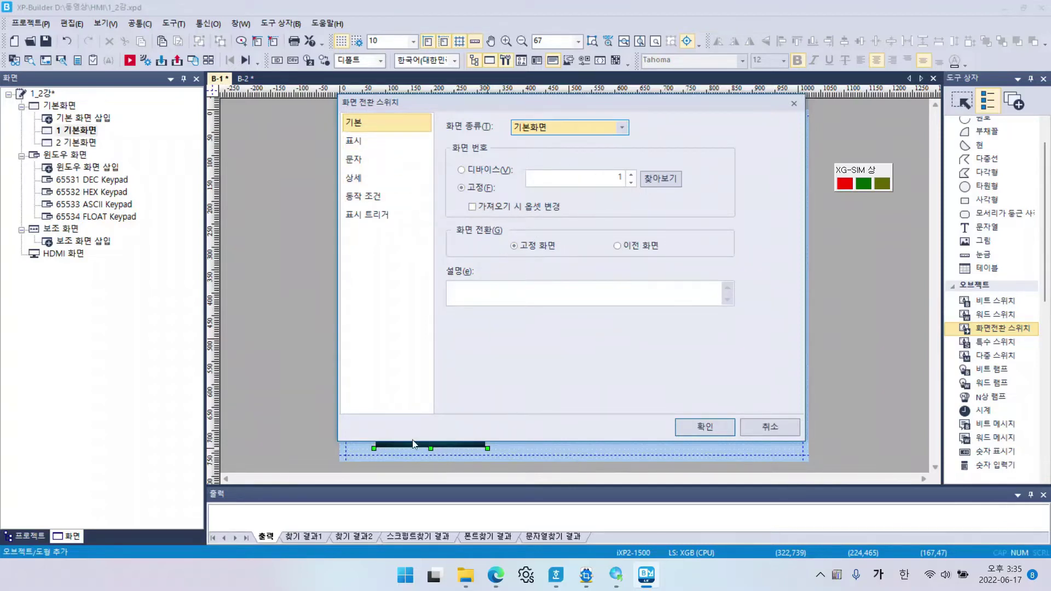
left_click(631, 174)
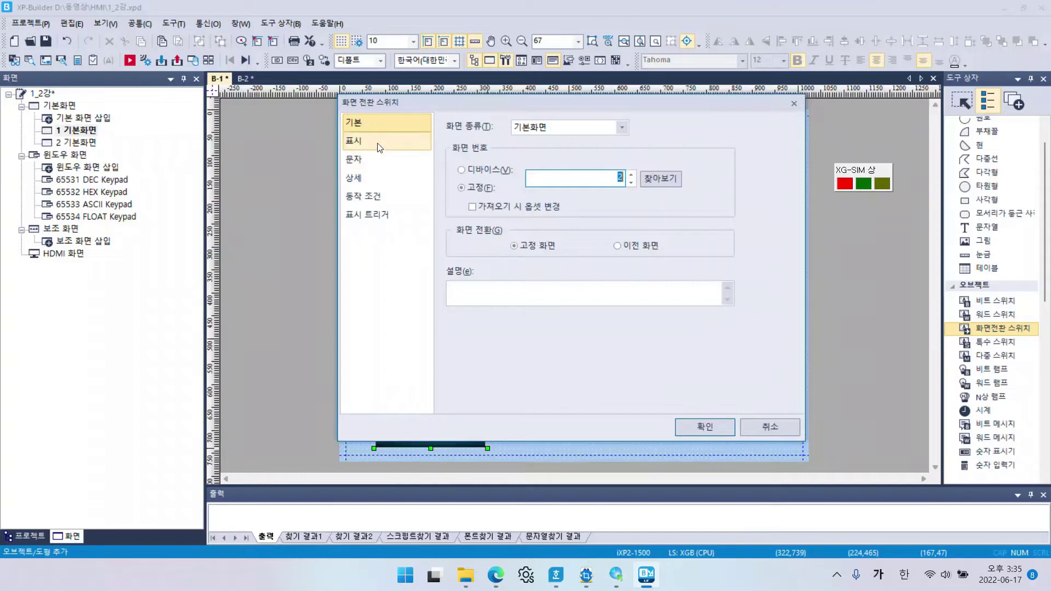
Give the new switch's Off state the bright cyan glossy square lamp image from the graphic library
left_click(361, 141)
left_click(478, 310)
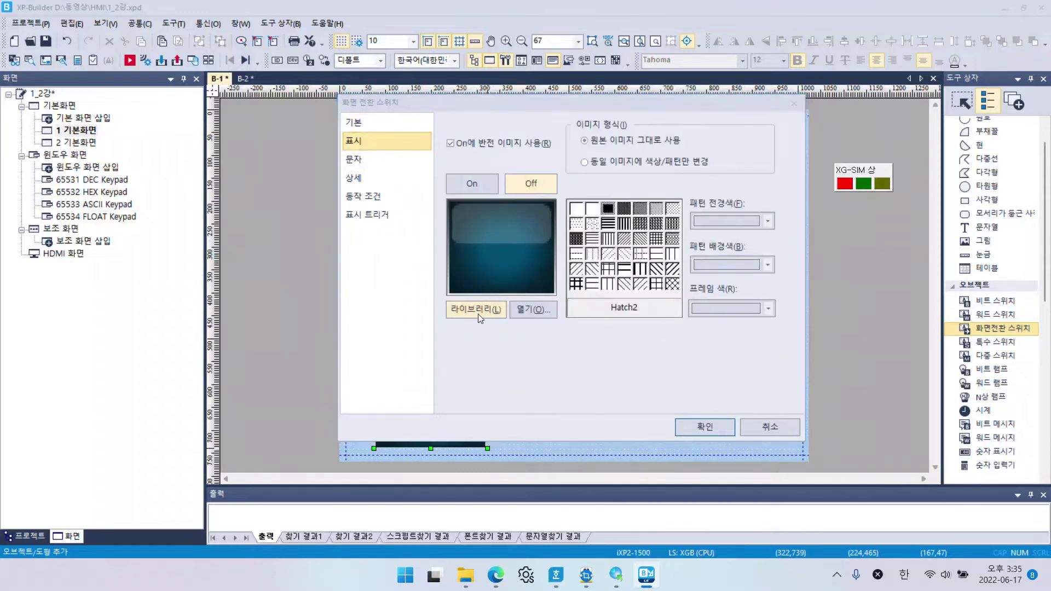
left_click(583, 196)
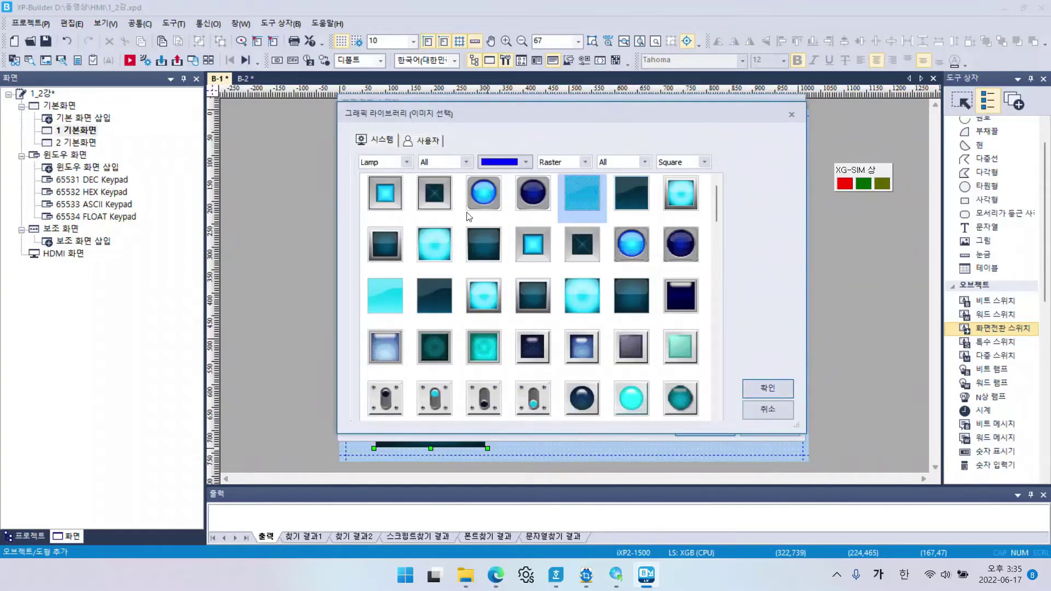
left_click(777, 391)
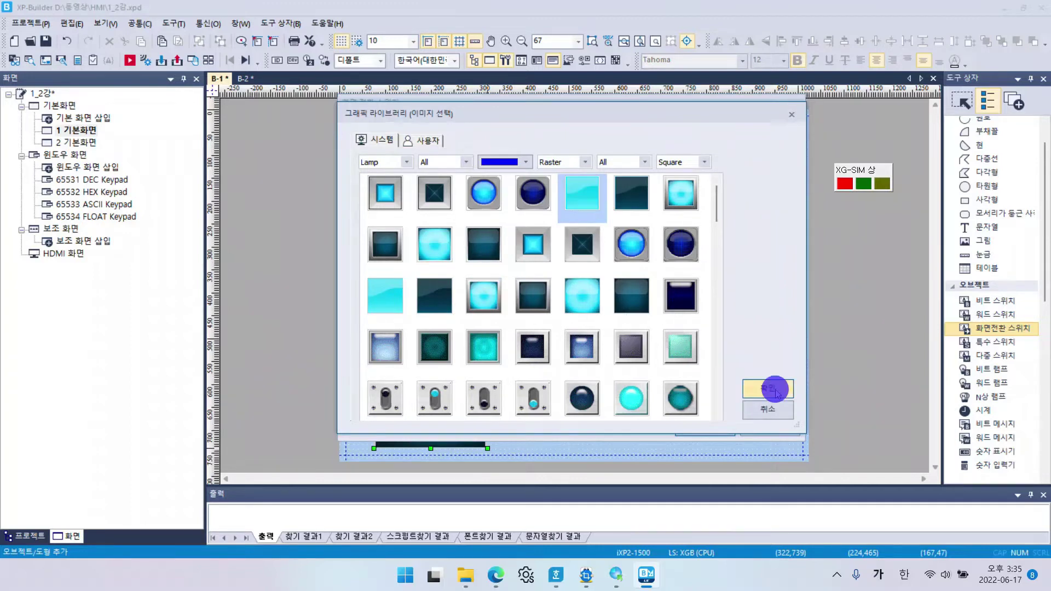
Enable text on the screen-change switch and enter the On-state label 2번 화면
left_click(377, 163)
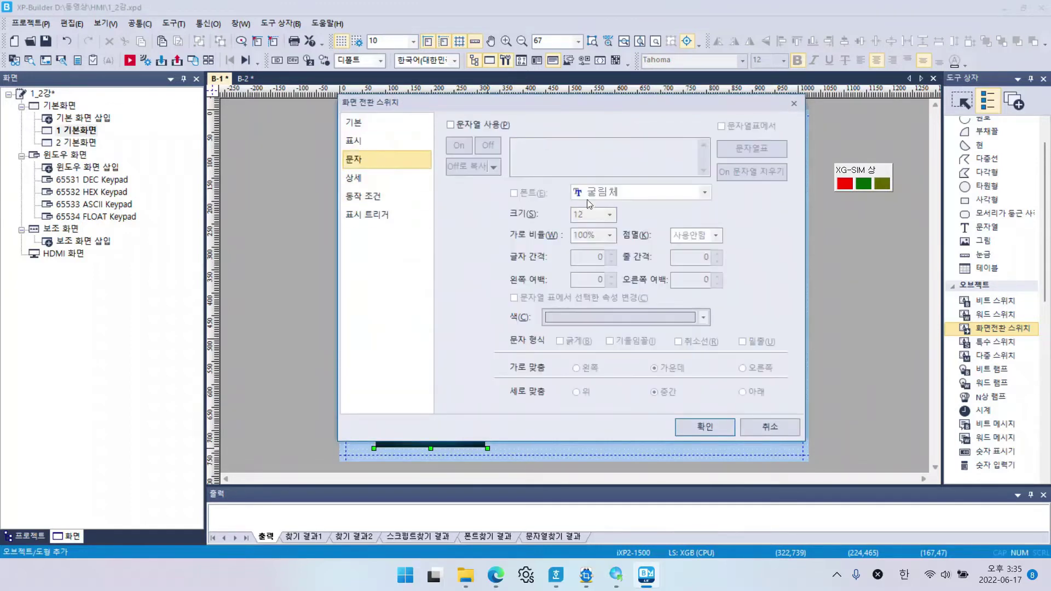
left_click(450, 125)
left_click(547, 162)
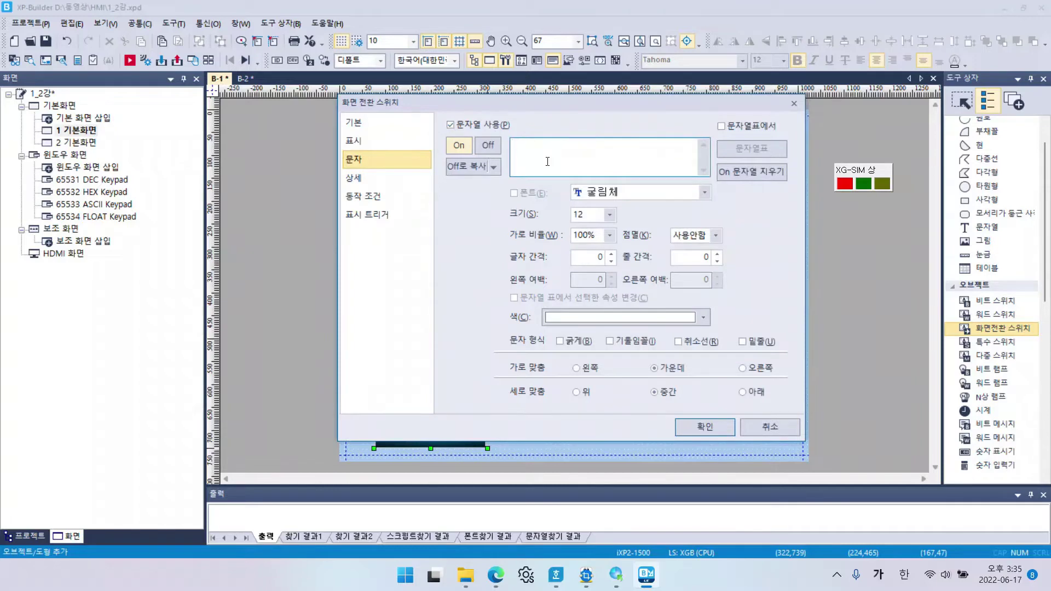
type("2ㅂ")
type("번 ")
type("화며")
Set the switch label's size to 26, copy it to the Off state, make the On text bold and apply the settings
left_click(610, 214)
left_click(591, 332)
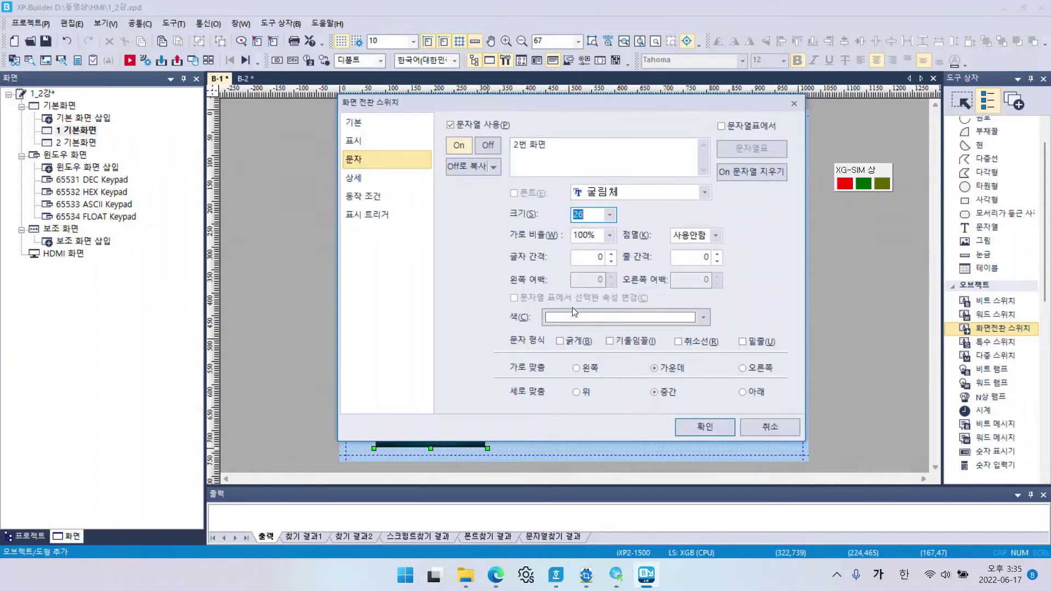
left_click(464, 167)
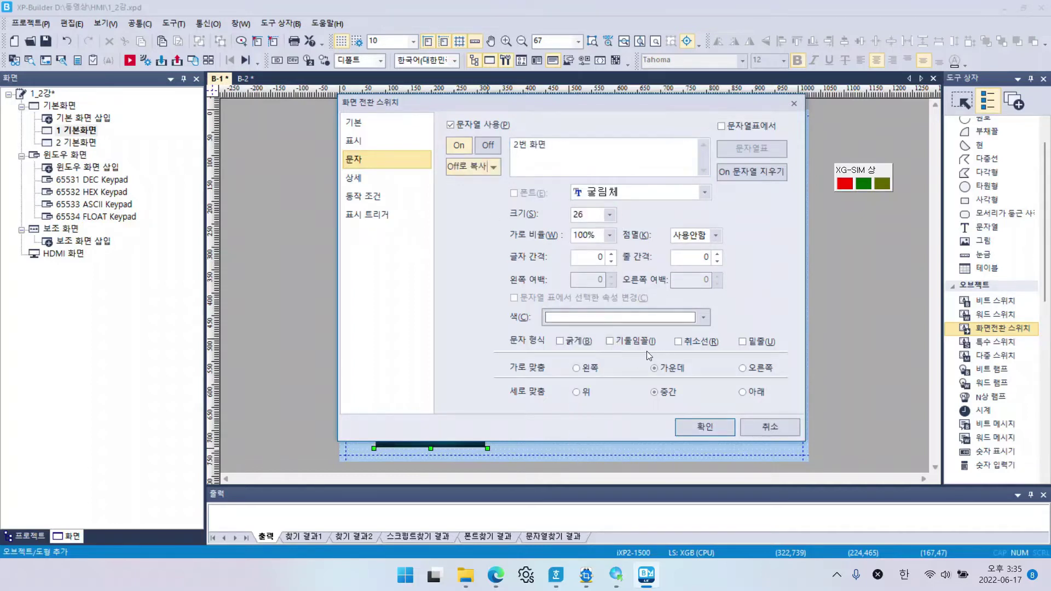
left_click(570, 346)
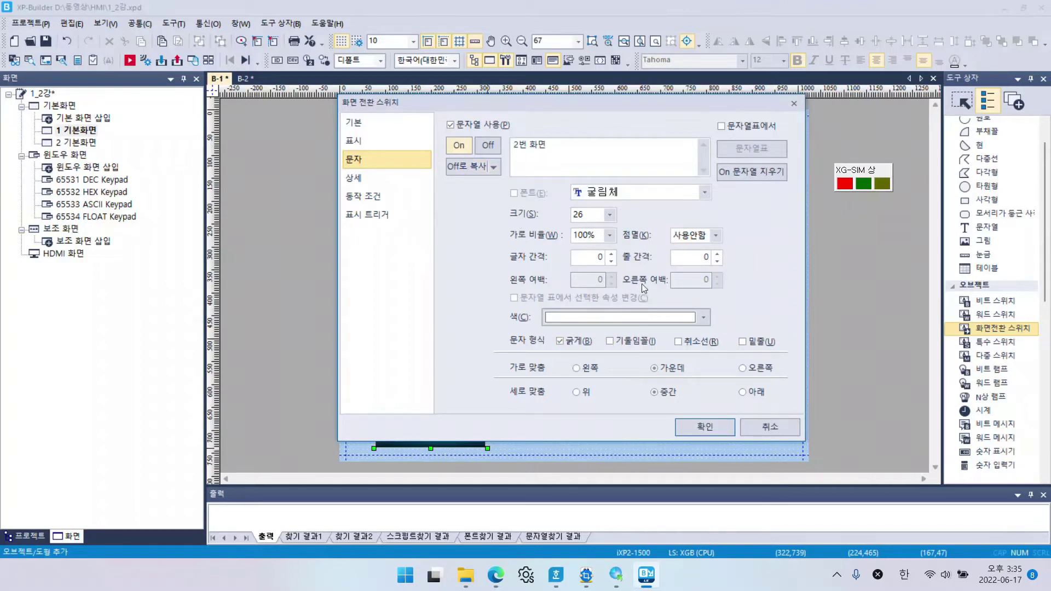
left_click(698, 427)
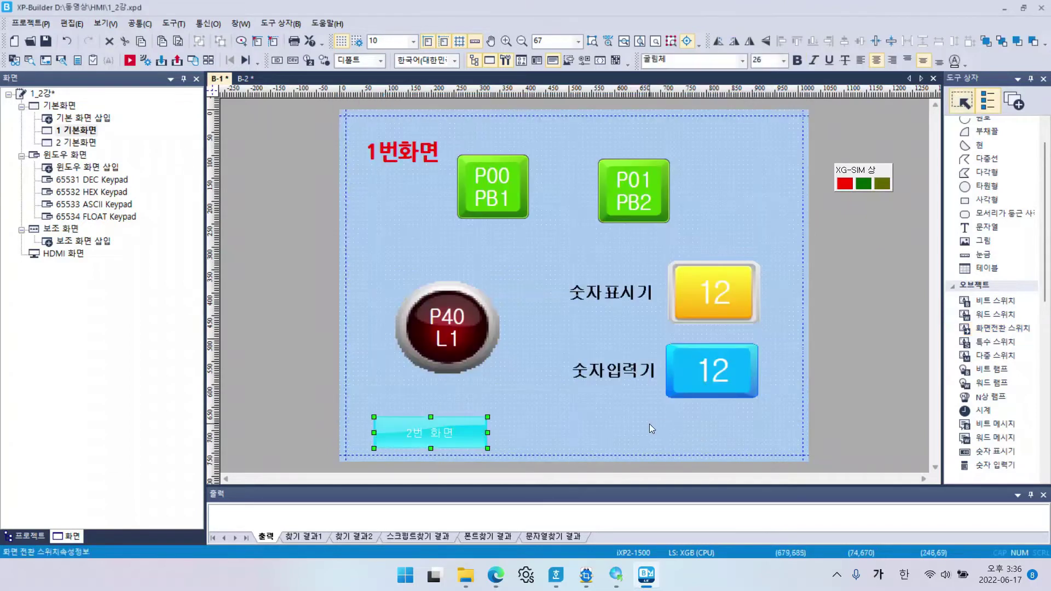
Change the 2번 화면 switch's text to blue at size 36 and copy the formatting to the Off state
double_click(483, 425)
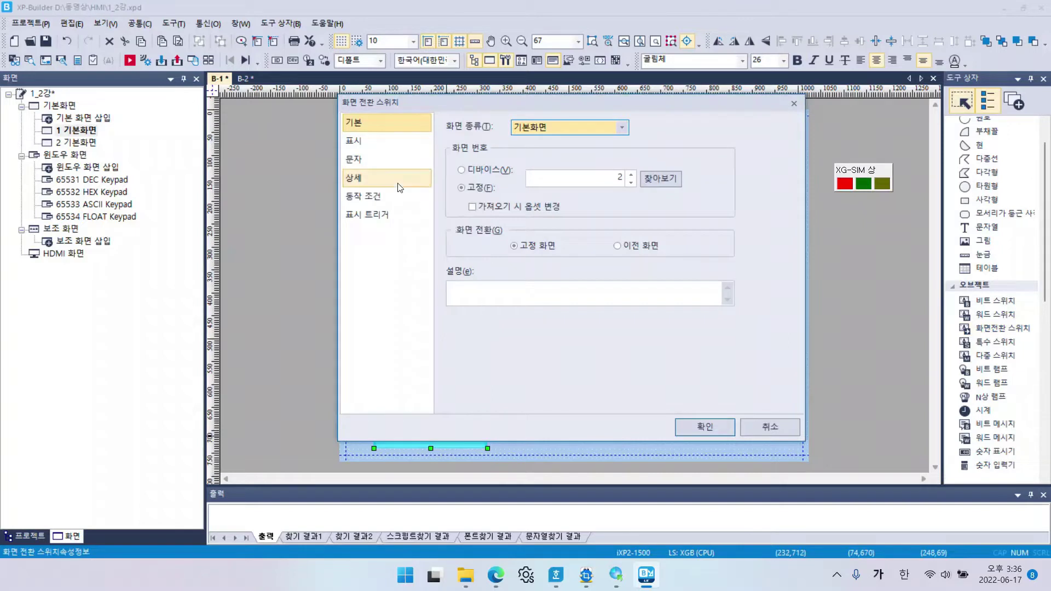
left_click(373, 161)
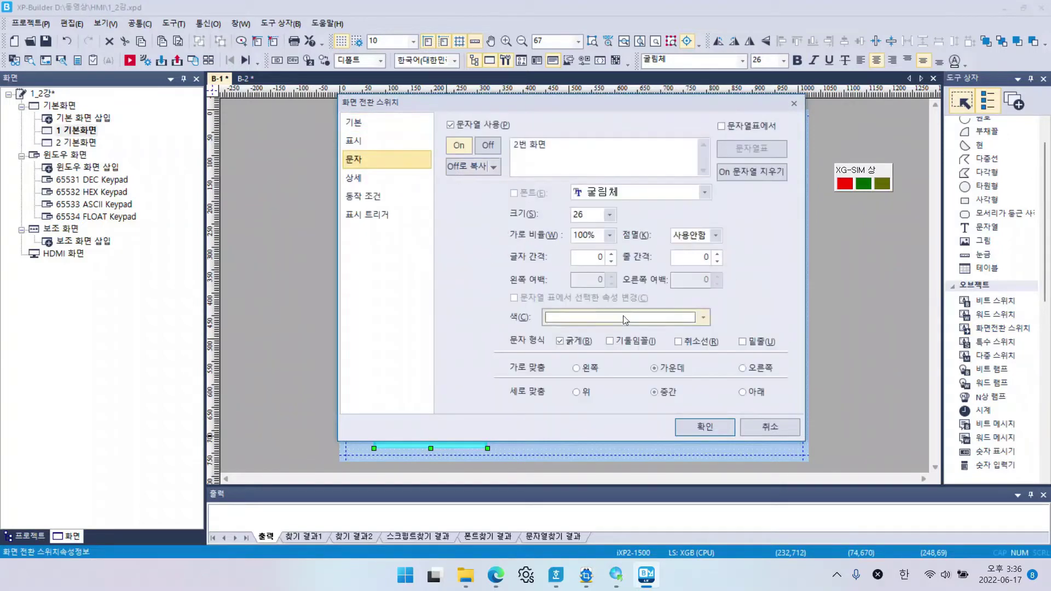
left_click(608, 320)
left_click(621, 348)
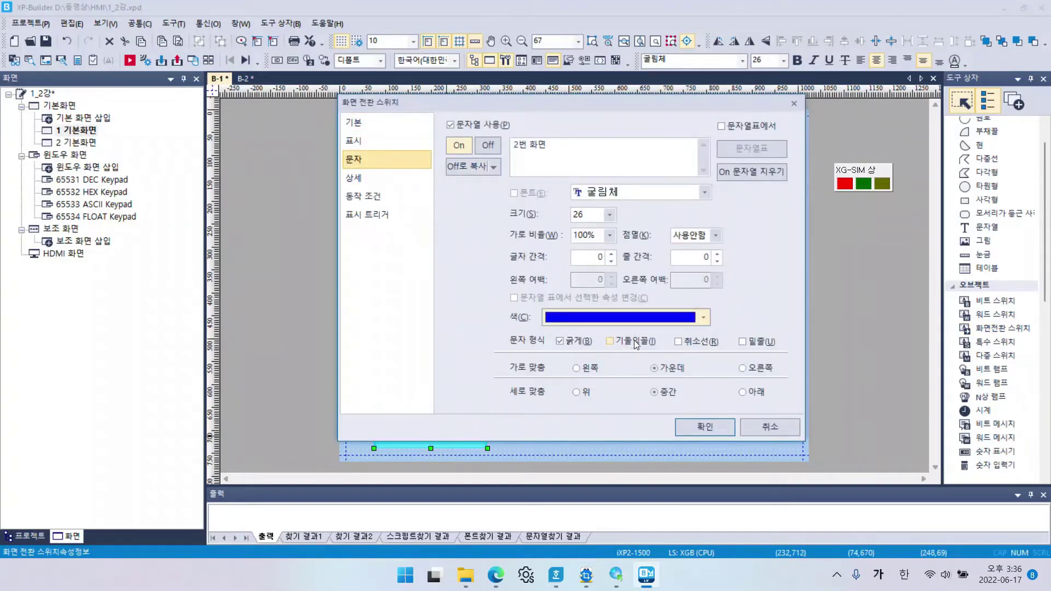
left_click(609, 215)
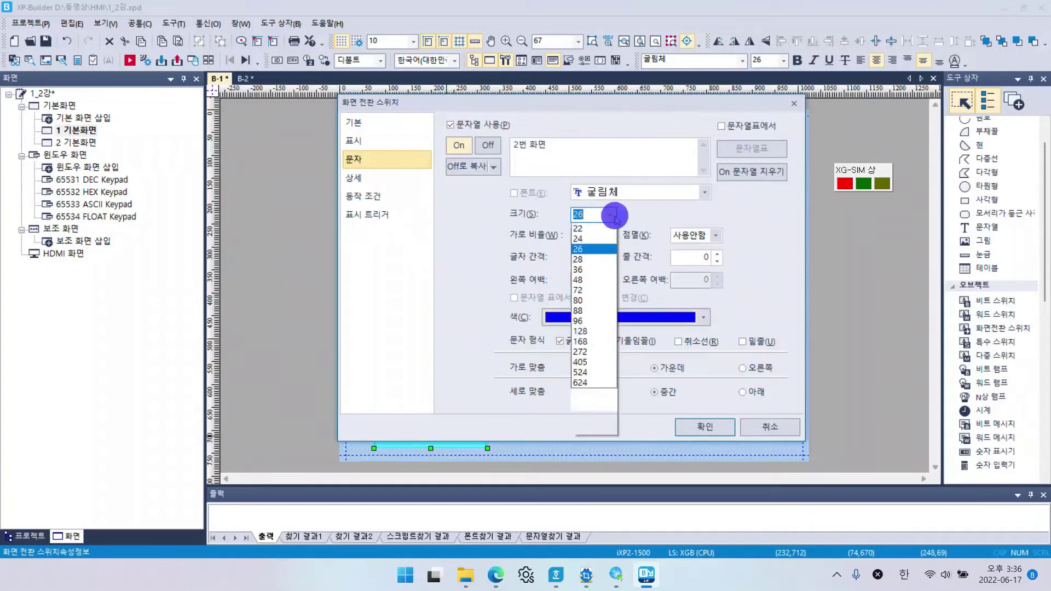
left_click(591, 351)
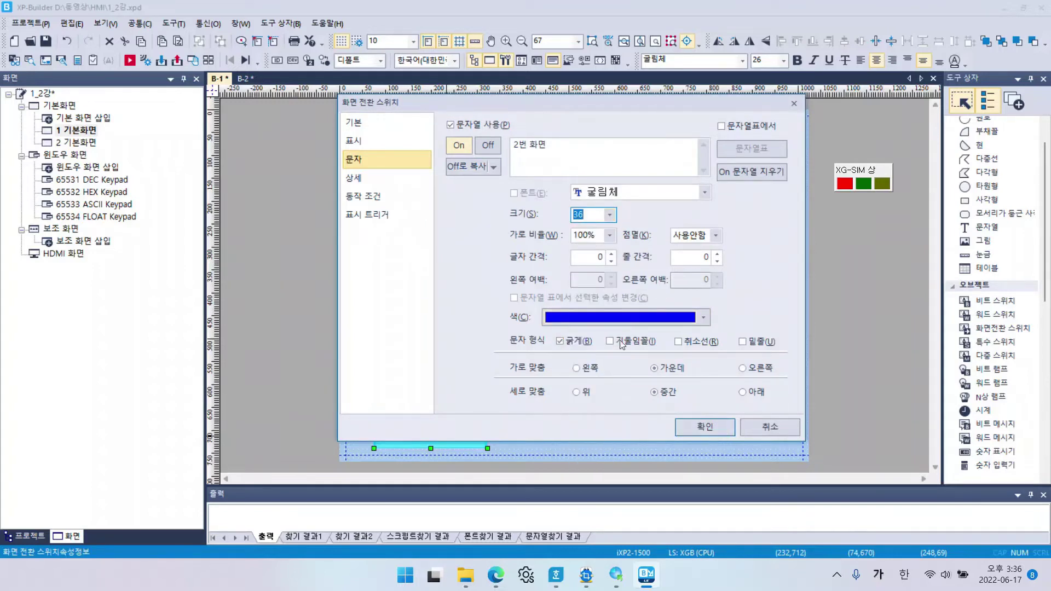
left_click(467, 167)
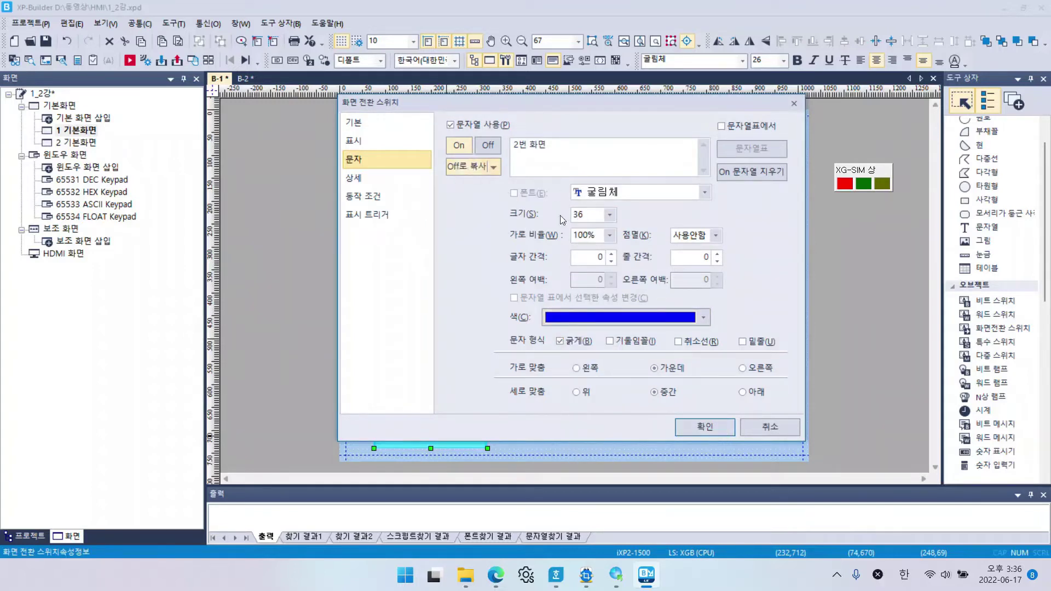
left_click(705, 427)
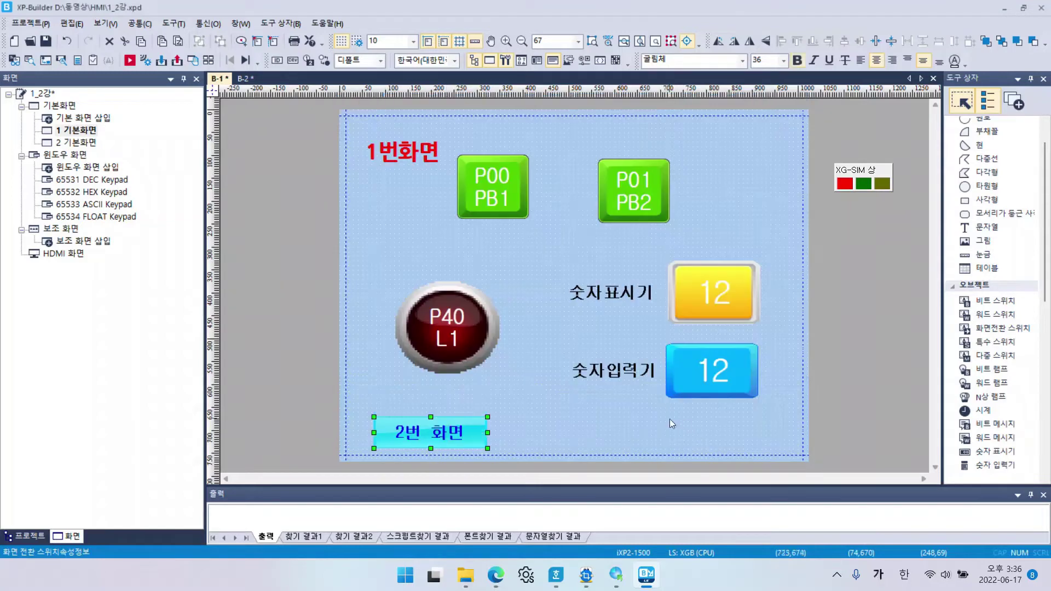
Duplicate the 2번 화면 switch to its right on the same row, at about position 397, 670
left_click(478, 437)
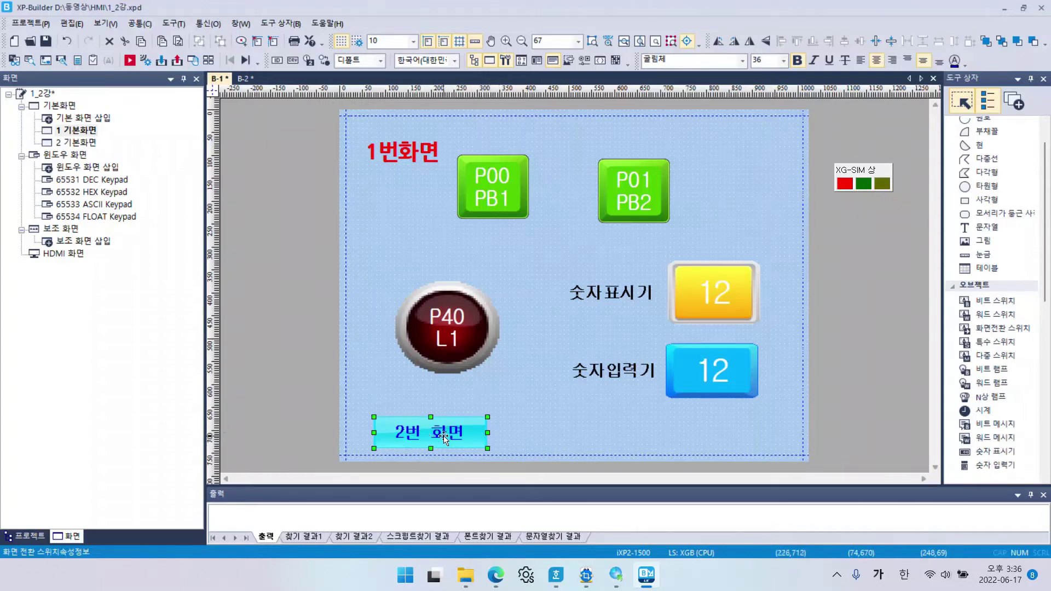
left_click_drag(446, 436, 592, 435)
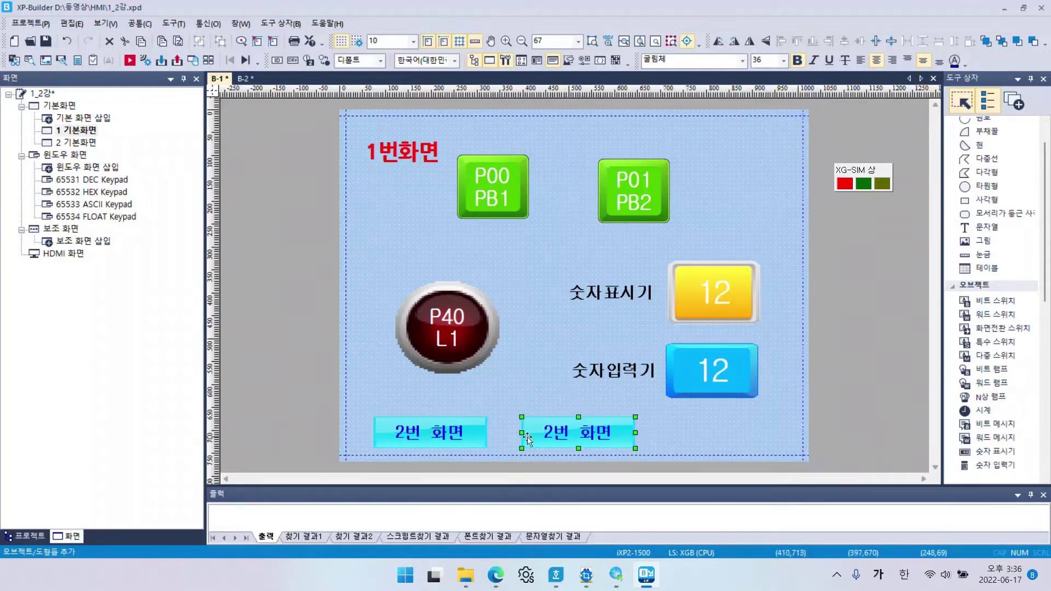
Set the original switch below the P40 L1 lamp to target base screen 1
left_click(429, 430)
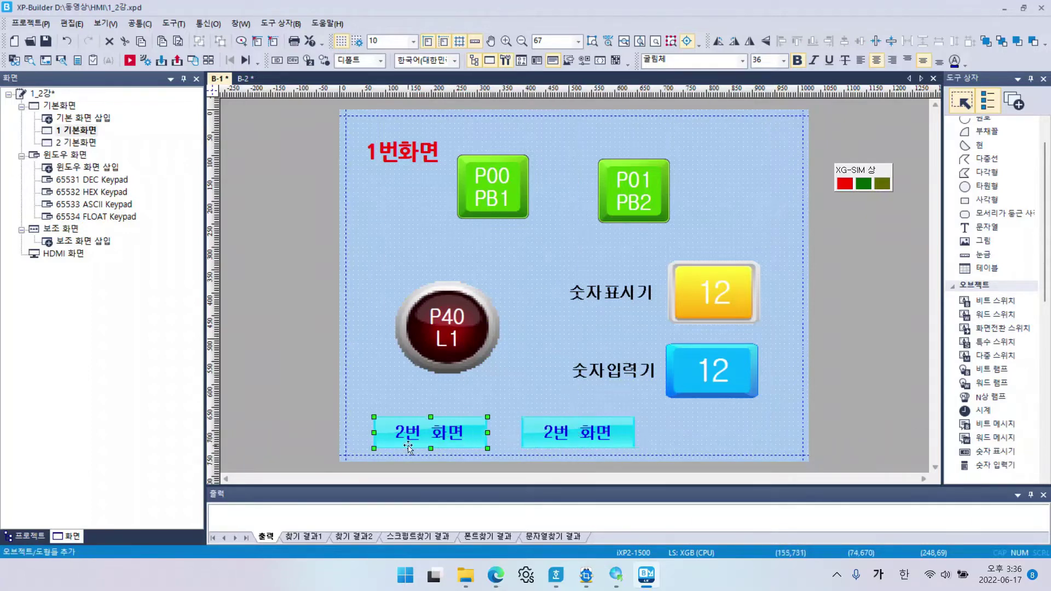
double_click(419, 428)
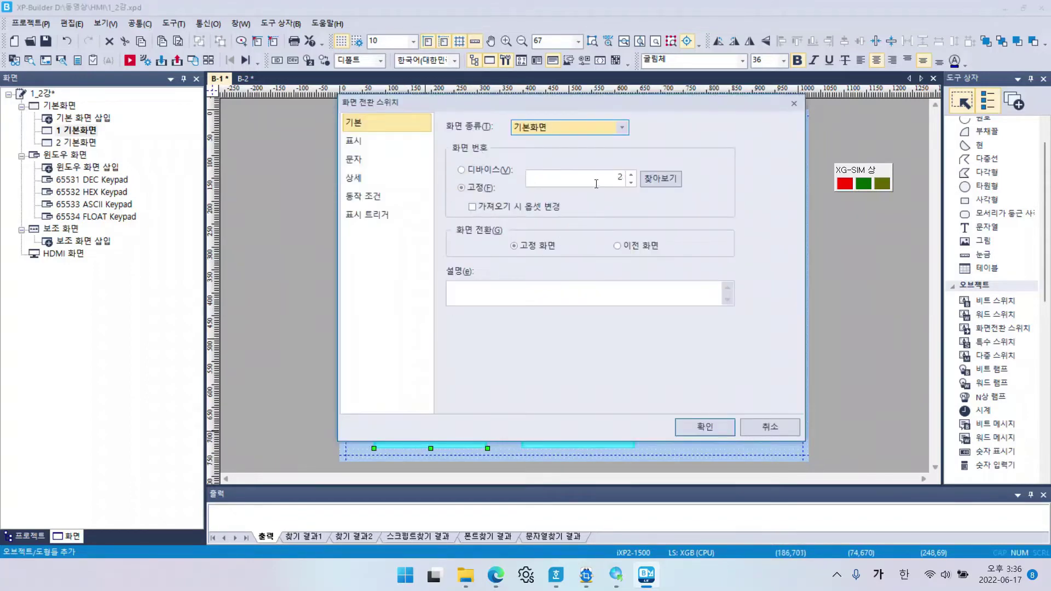
double_click(621, 178)
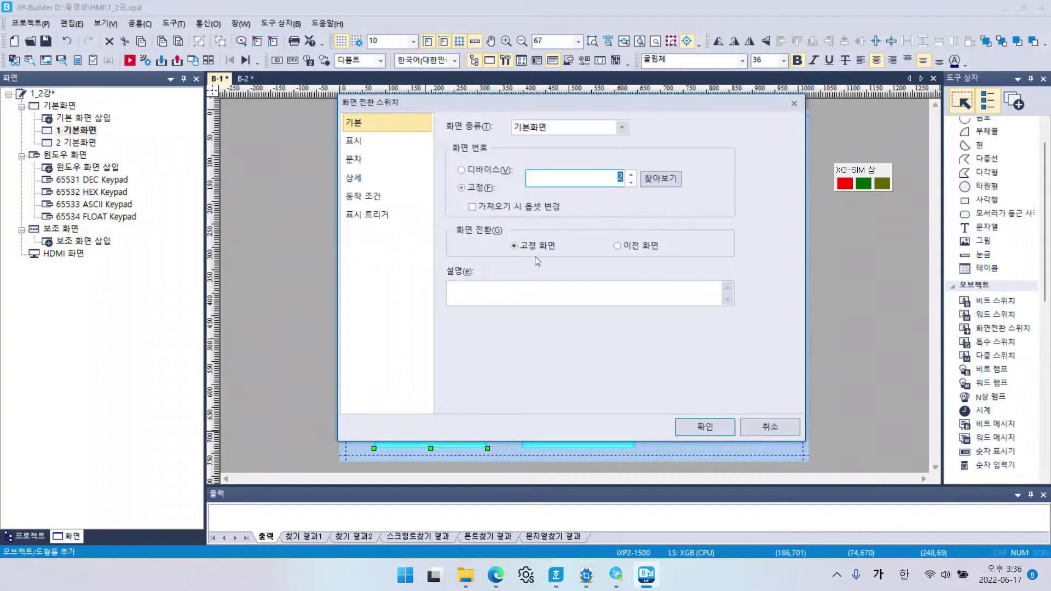
type("1")
Relabel the original switch 1번 화면 and copy the text to its Off state
left_click(353, 141)
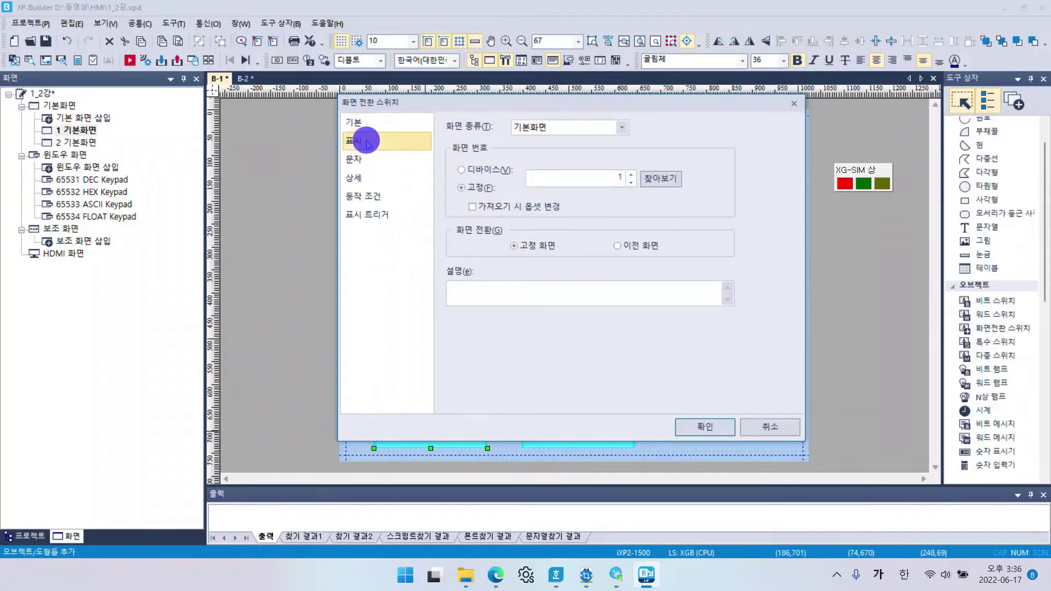
left_click(353, 160)
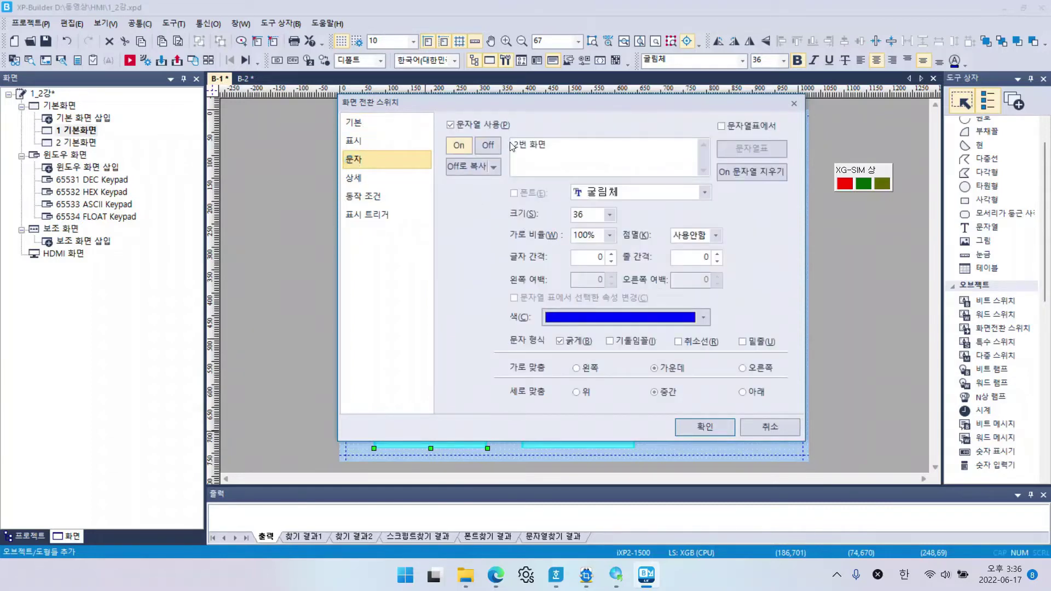
left_click(519, 145)
key("BackSpace")
type("1")
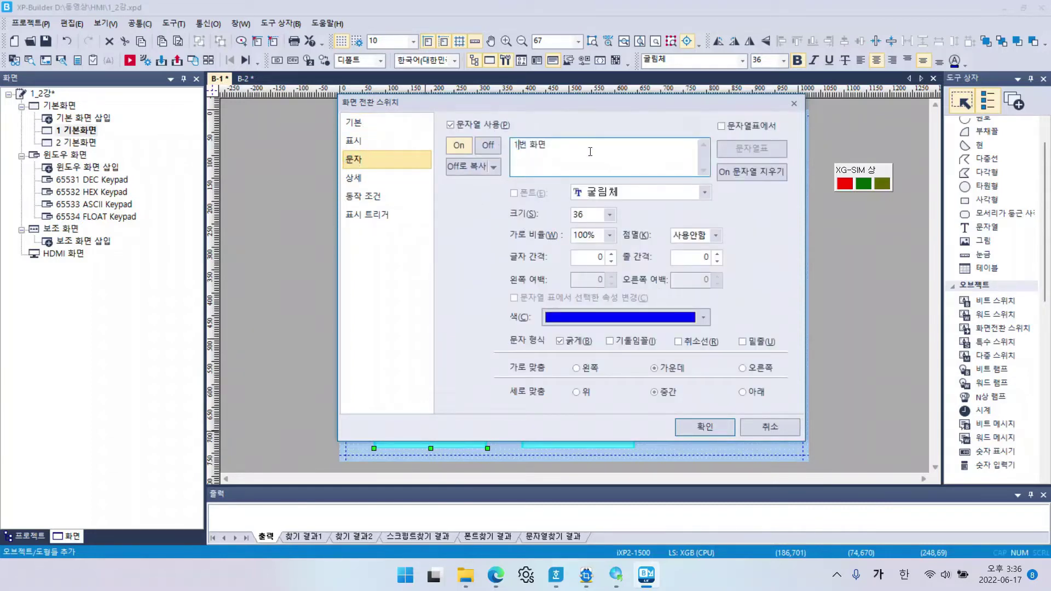
left_click(459, 167)
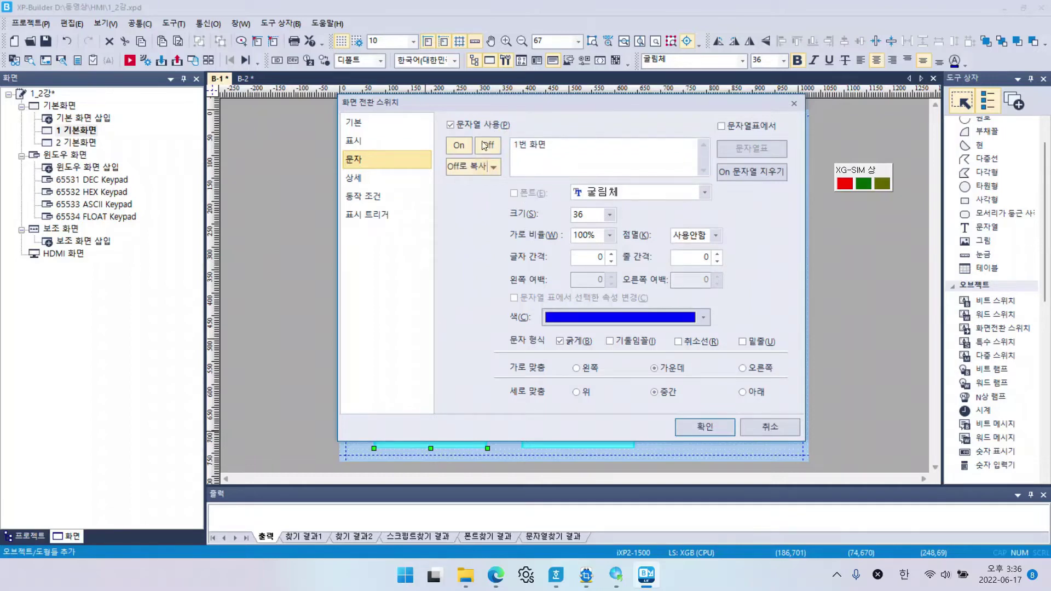
left_click(705, 428)
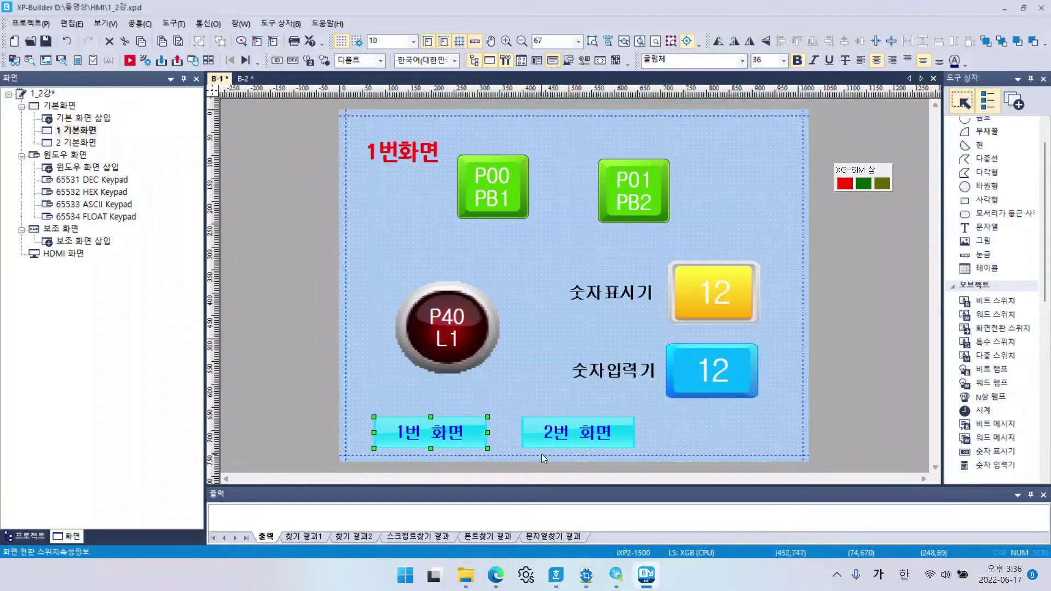
Check the target screen numbers of the 1번 화면 and 2번 화면 switches
double_click(440, 436)
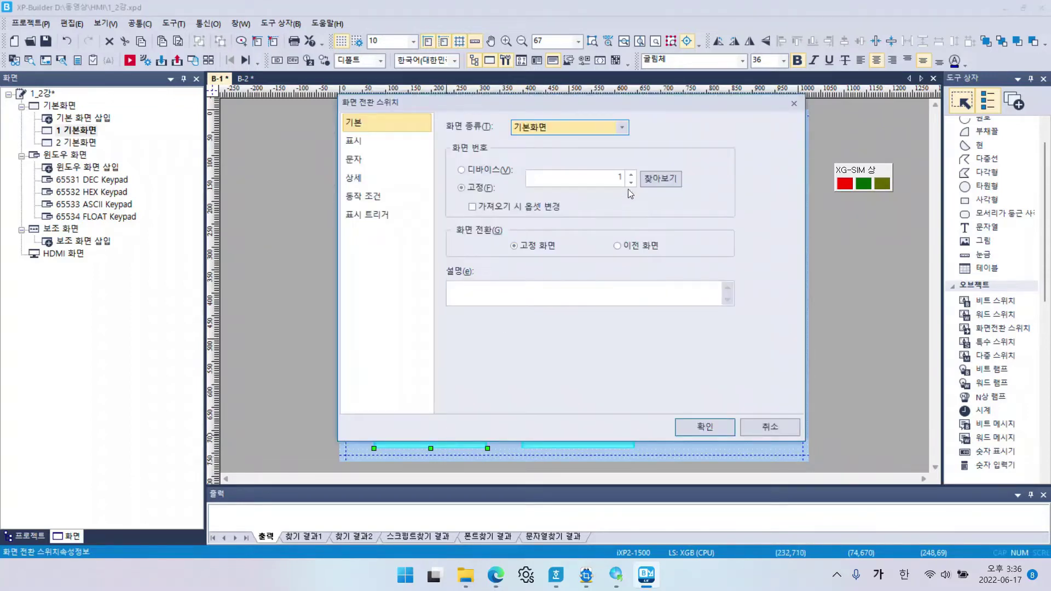
left_click(706, 427)
double_click(557, 431)
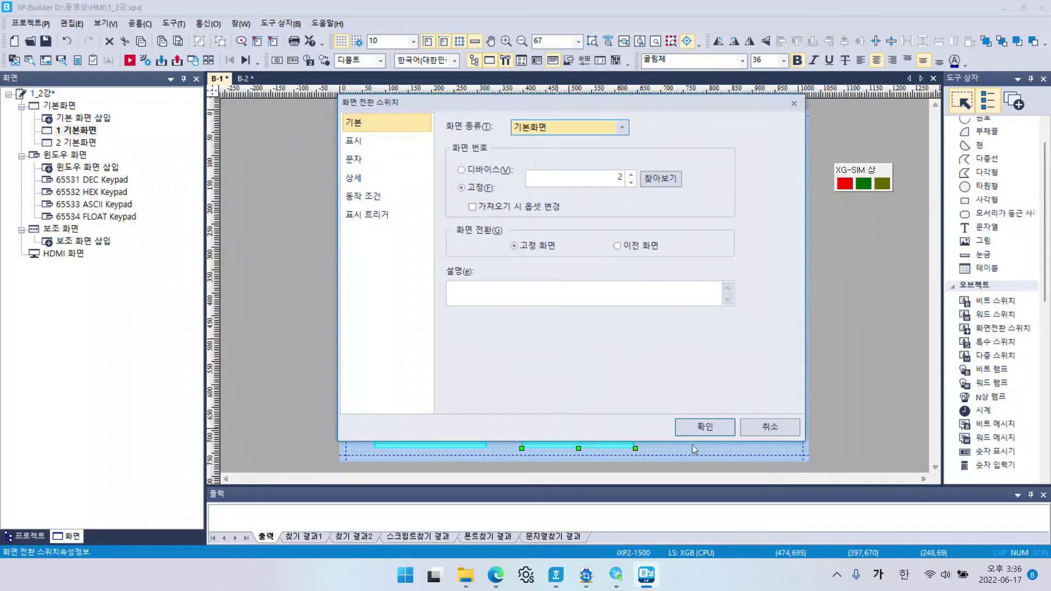
left_click(701, 429)
Move the 2번 화면 switch slightly left and up, to about position 384, 663
left_click(599, 438)
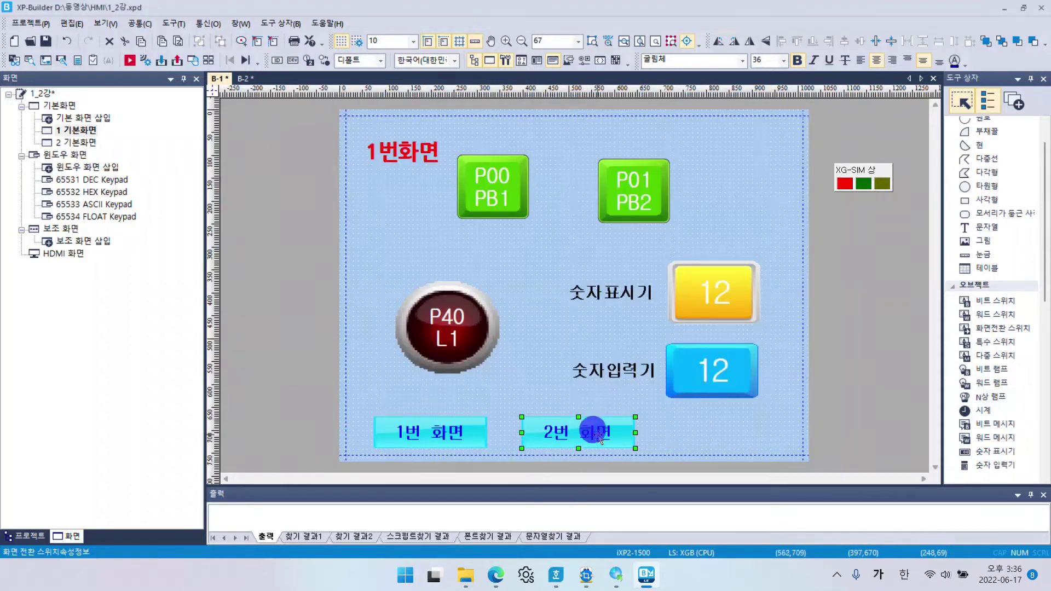
left_click_drag(600, 438, 593, 435)
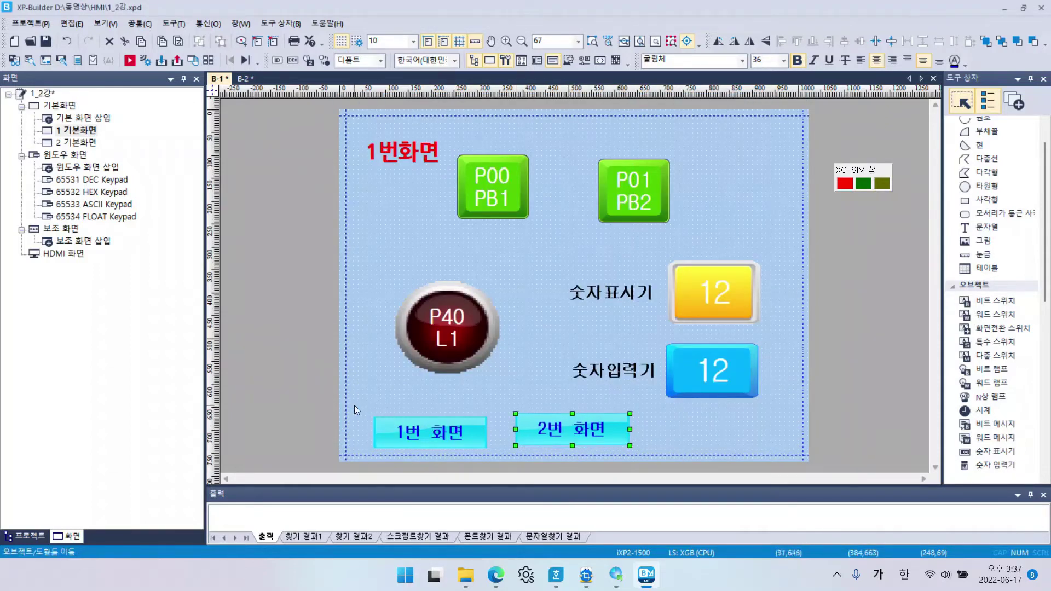
Align the 1번 화면 and 2번 화면 switches in one horizontal row on base screen 1
left_click_drag(354, 406, 721, 468)
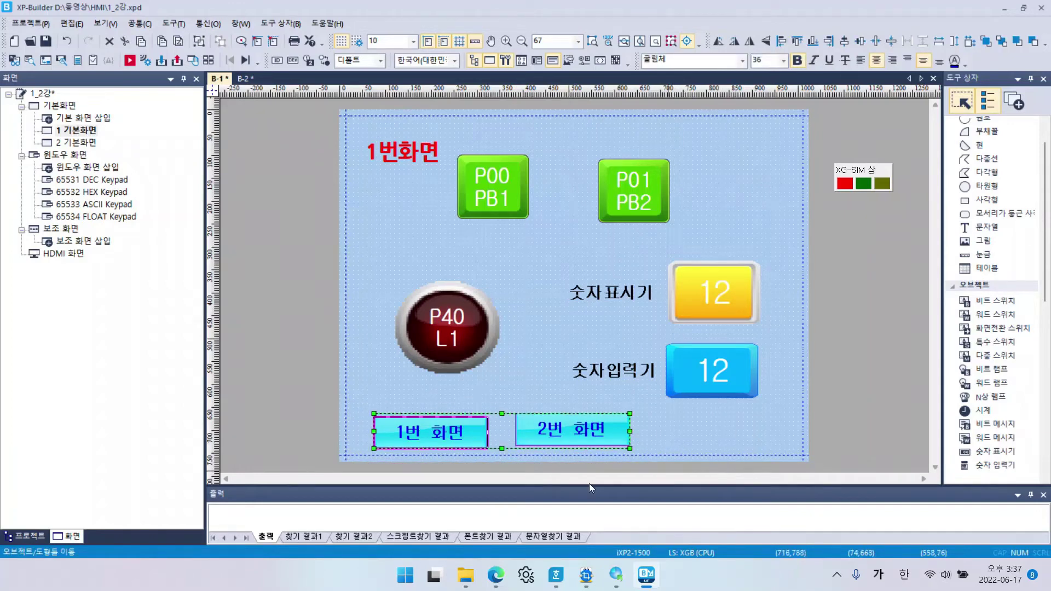
left_click(860, 41)
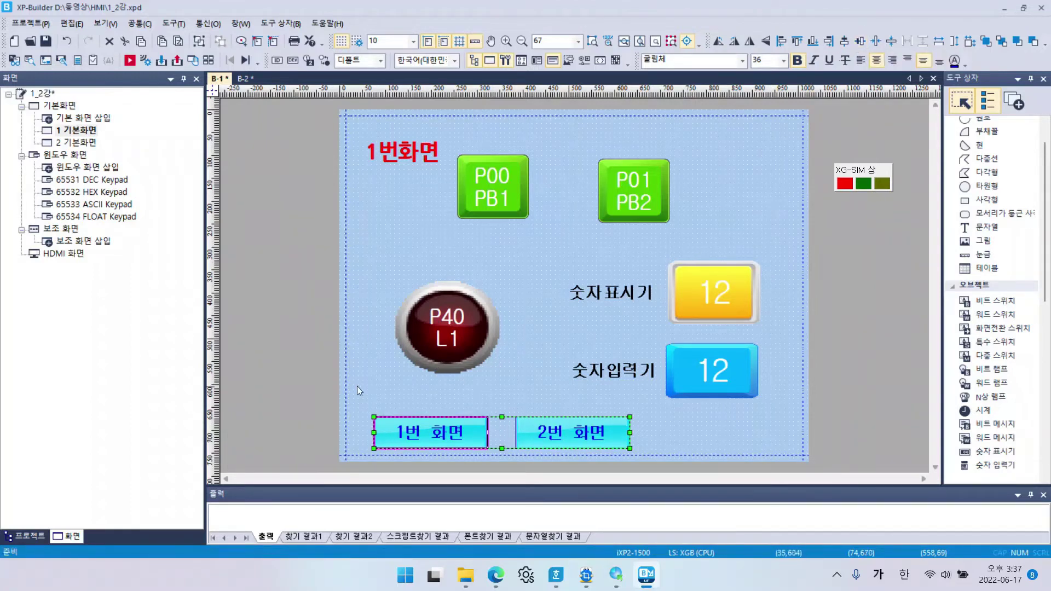
left_click(480, 400)
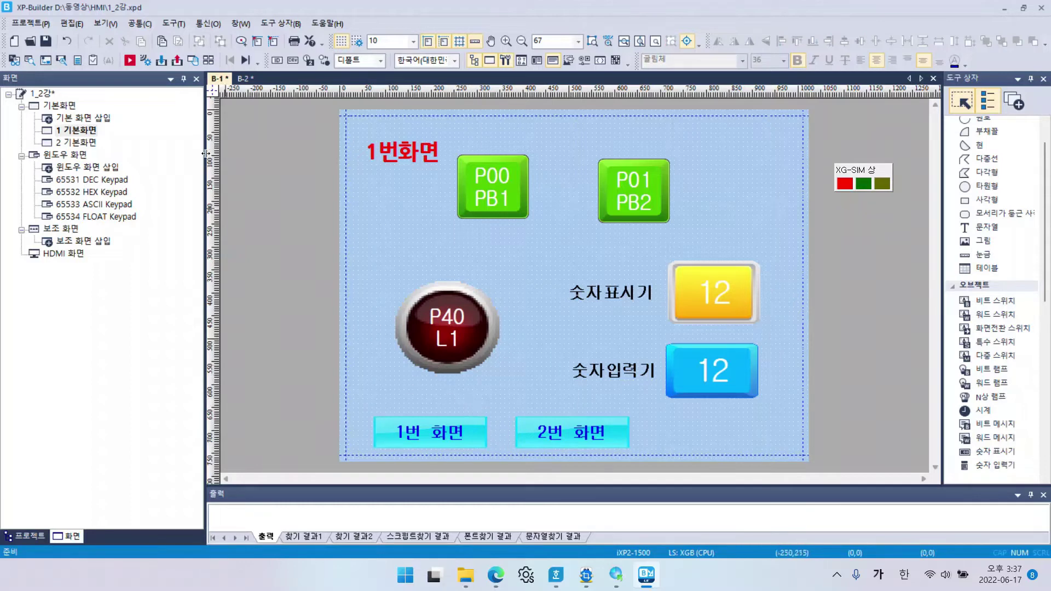
Run the HMI simulator, use the 2번 화면 switch to go to screen 2, and close the simulator
left_click(609, 577)
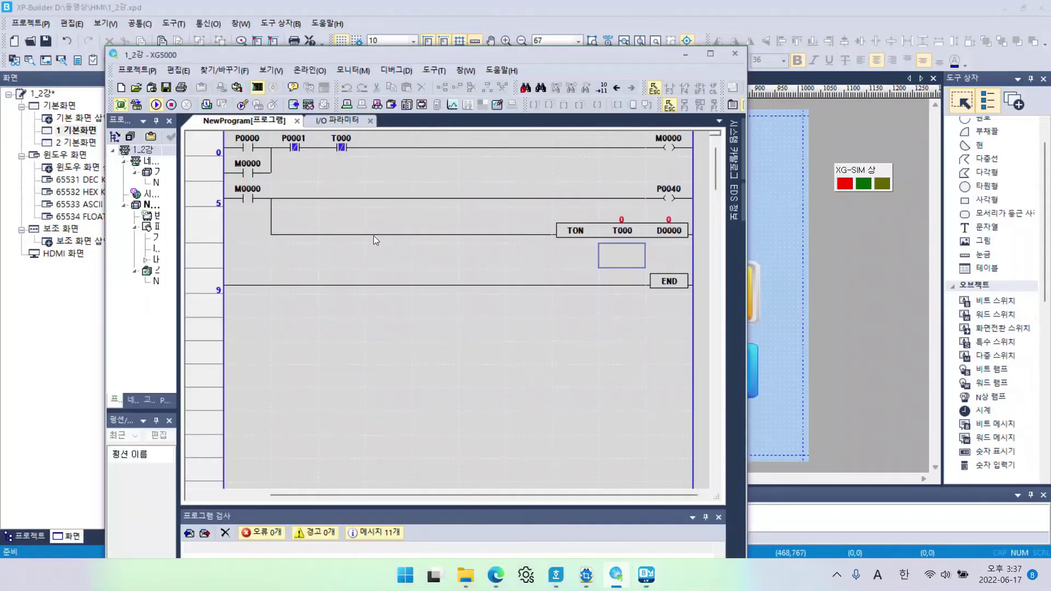
left_click(840, 356)
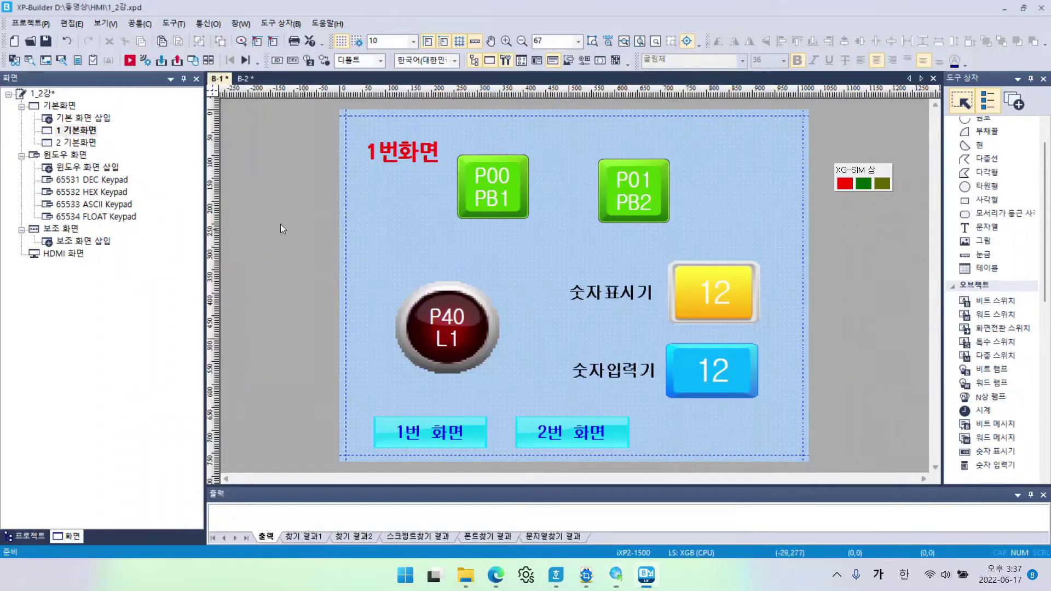
left_click(130, 60)
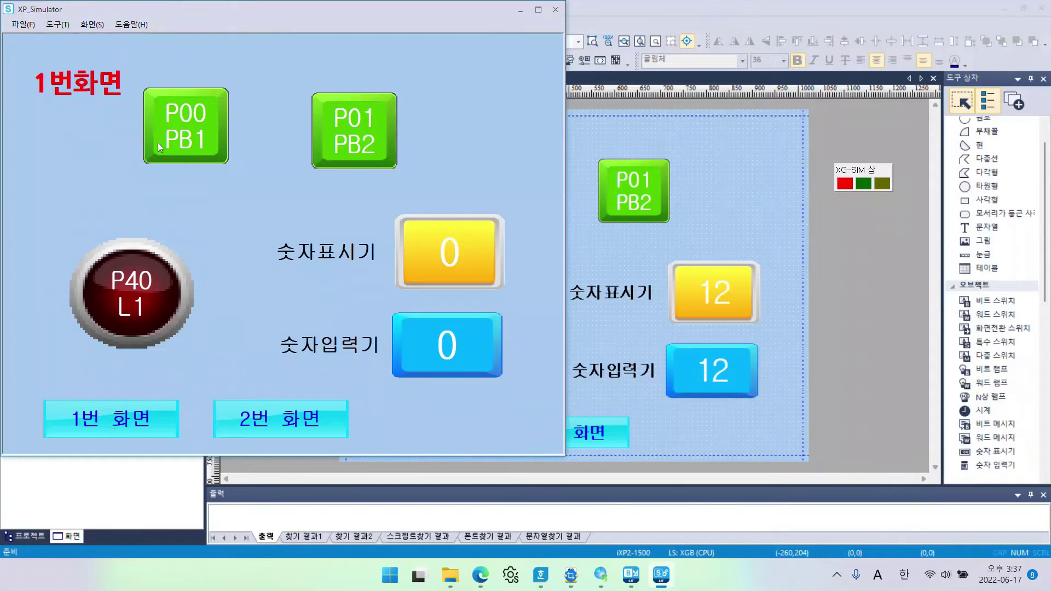
left_click(278, 420)
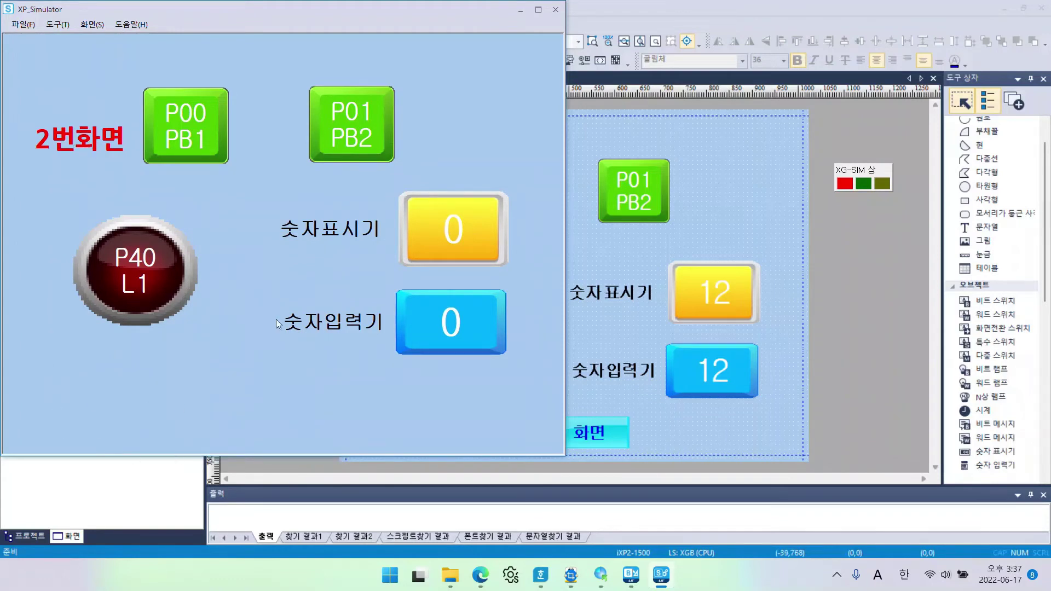
left_click_drag(305, 15, 308, 94)
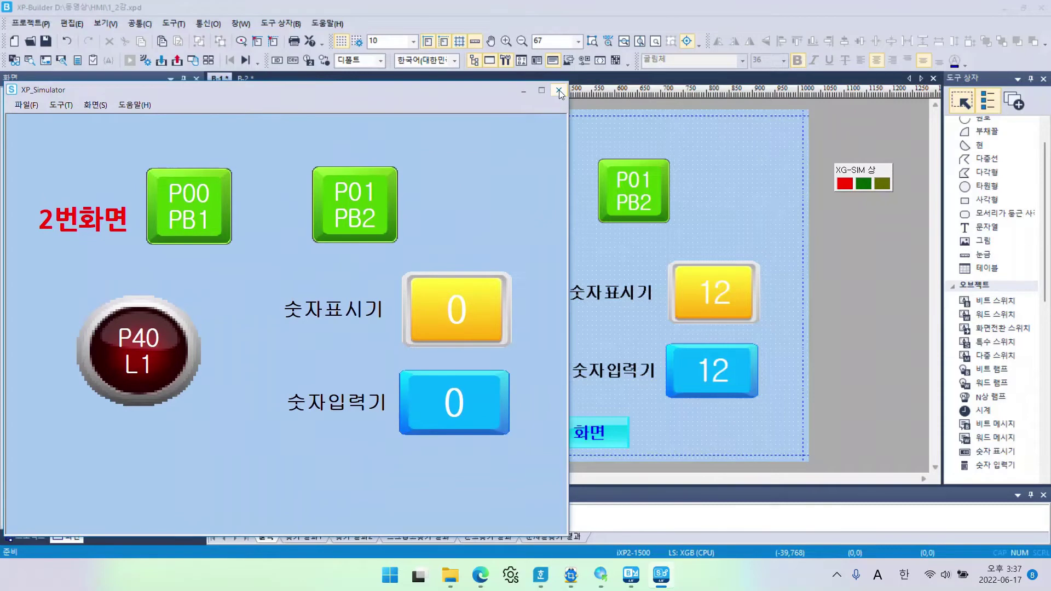
left_click(559, 90)
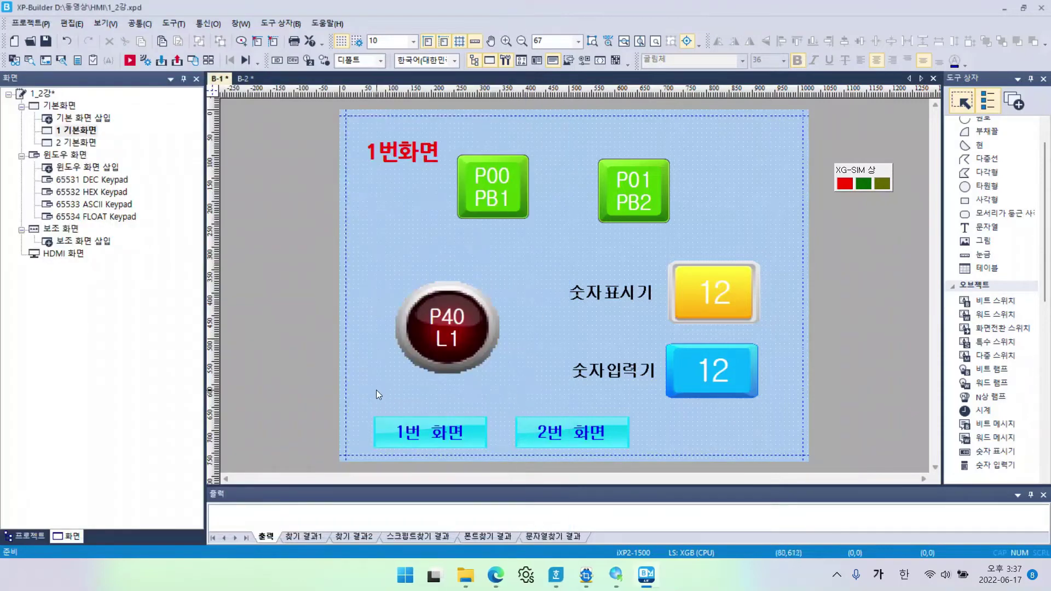
Copy the 1번 화면 and 2번 화면 switches from base screen 1 to the same place on base screen 2
left_click_drag(350, 403, 660, 466)
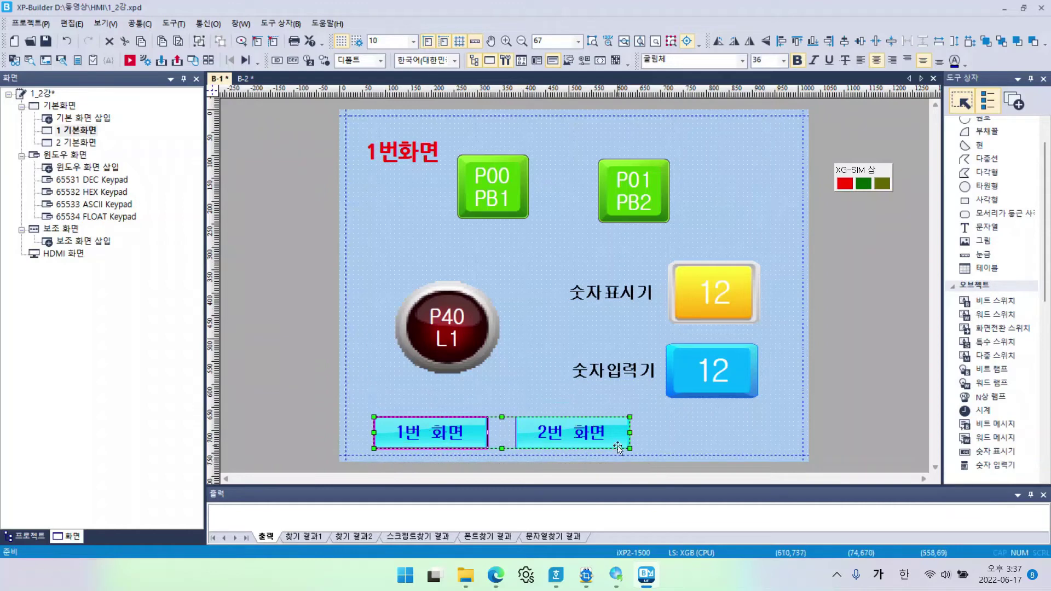
left_click(248, 79)
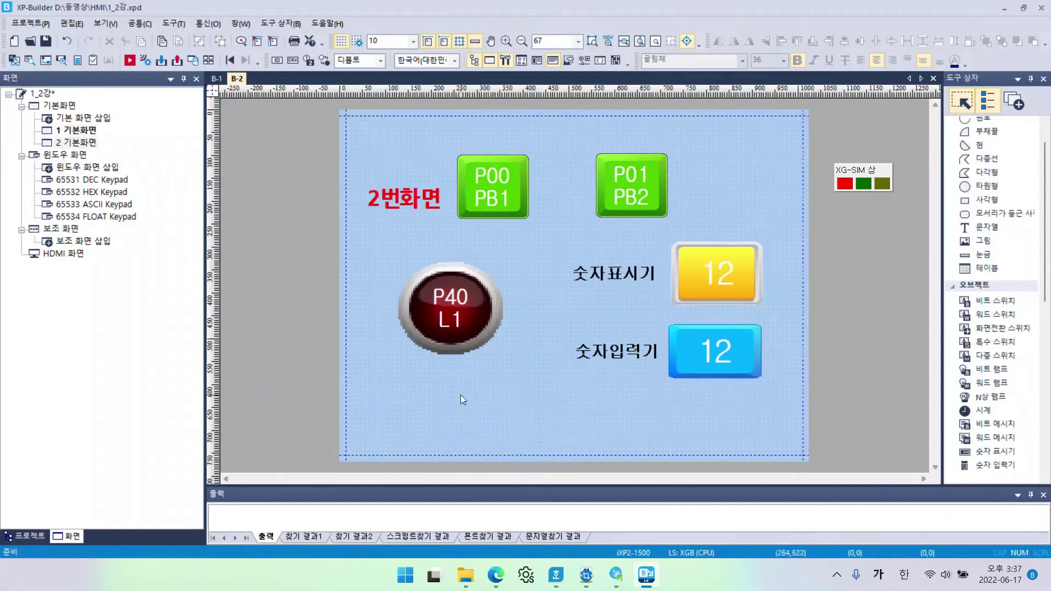
key("ctrl+v")
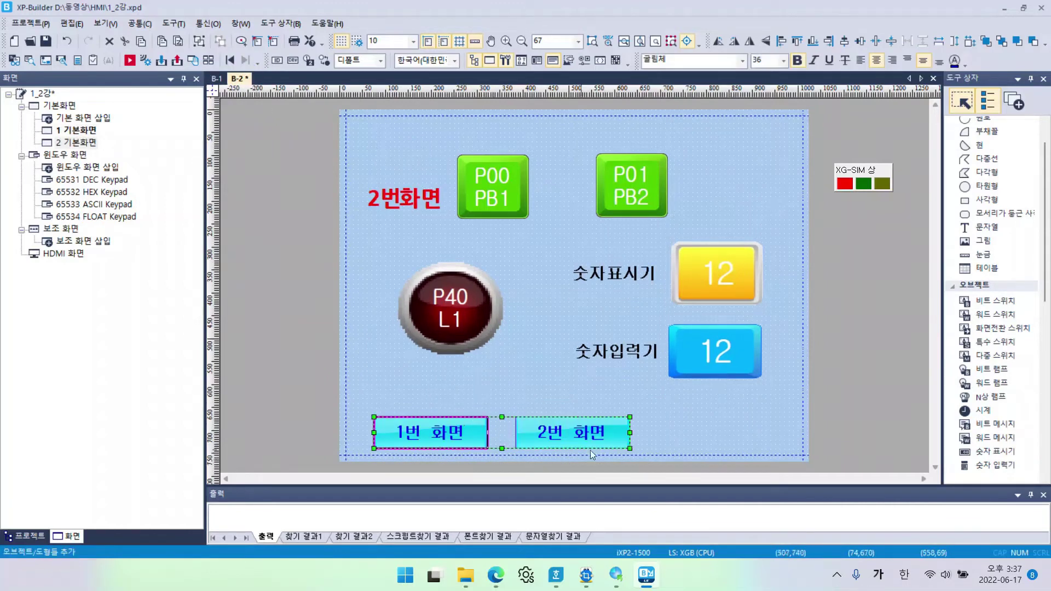
left_click(683, 425)
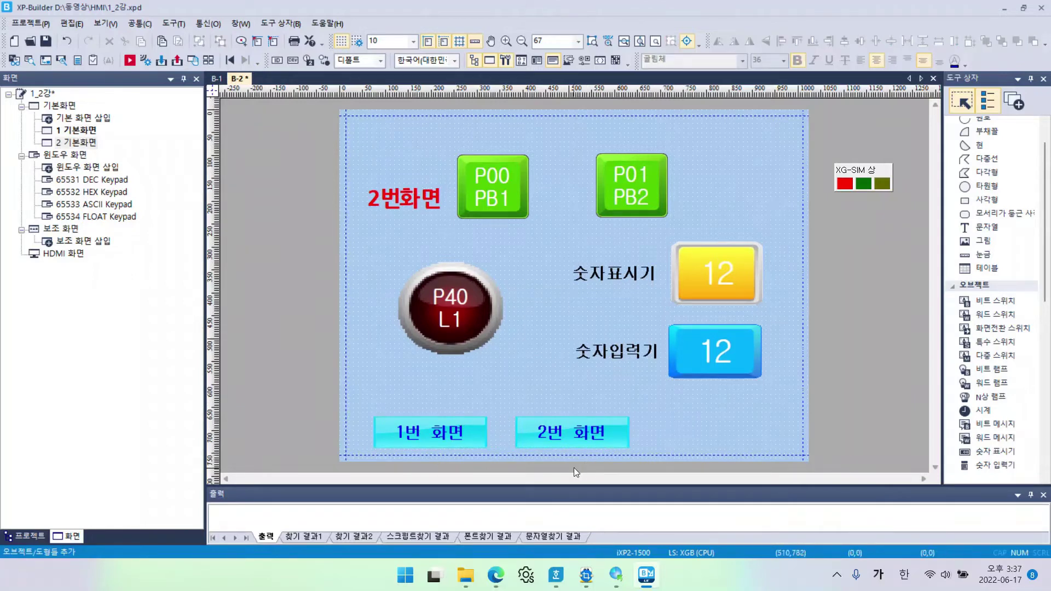
Simulate the HMI again, test changing between screens 1 and 2 with both switches, and close the simulator
left_click(130, 61)
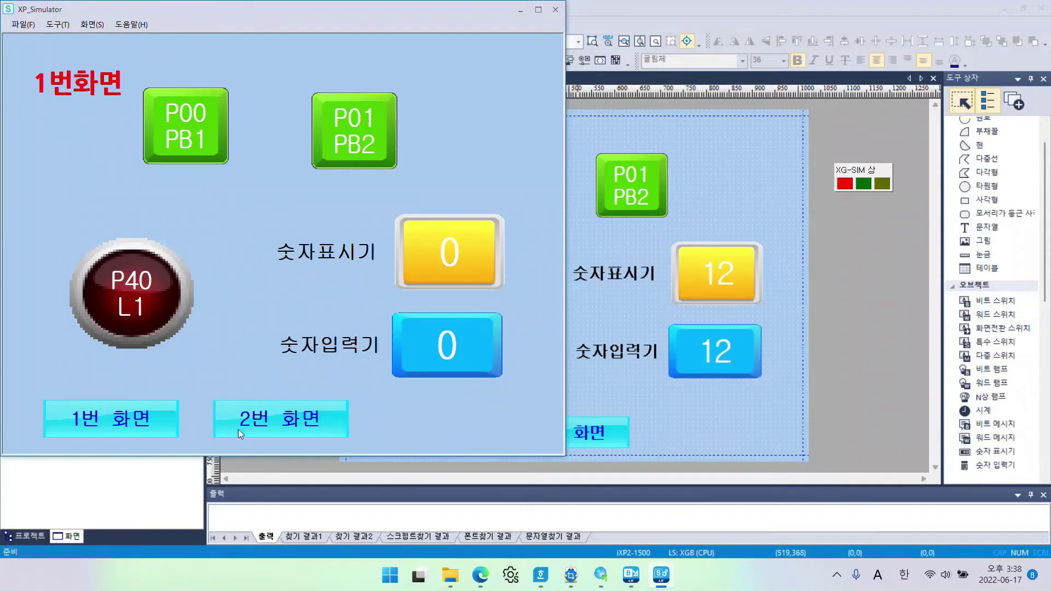
left_click(271, 423)
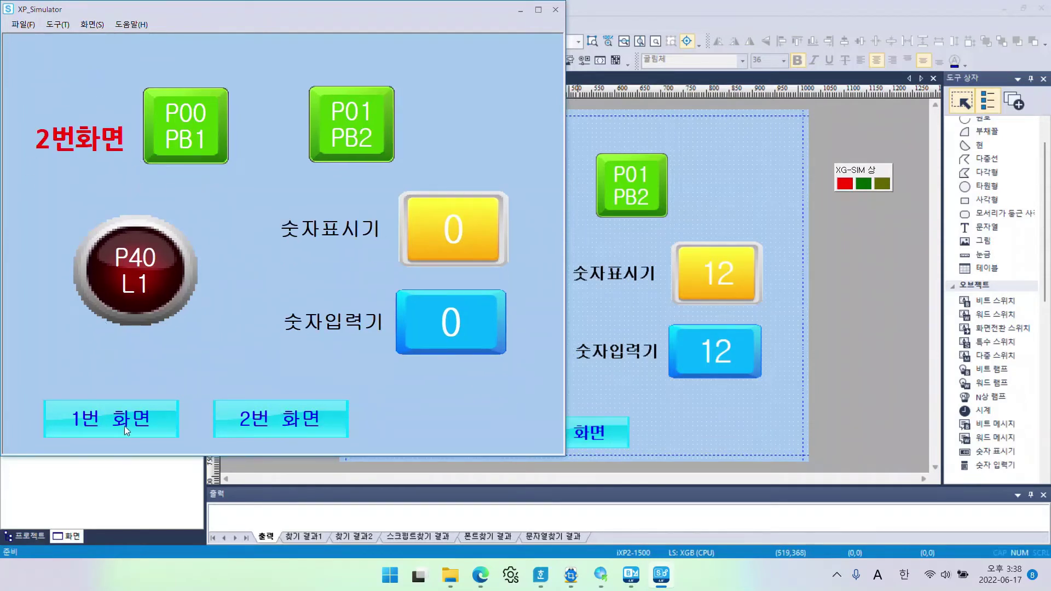
left_click(167, 408)
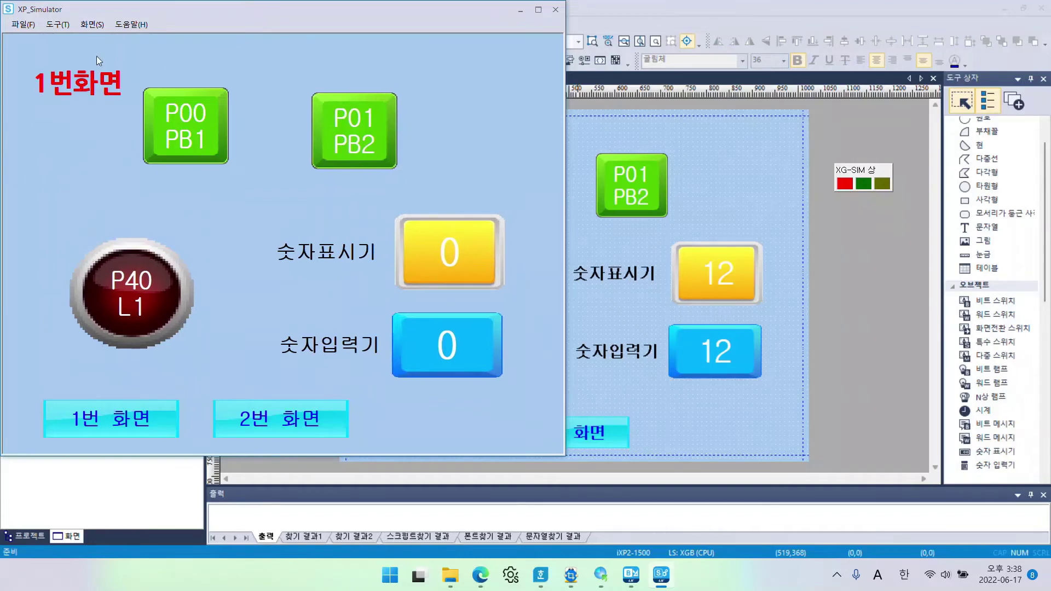
left_click(258, 423)
left_click_drag(270, 12, 270, 82)
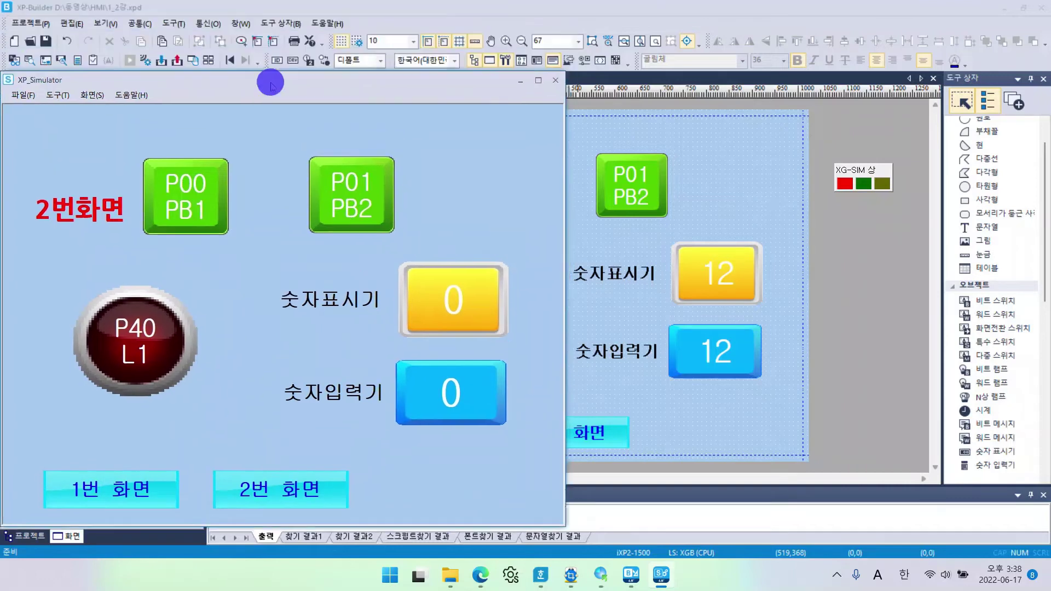
left_click(555, 80)
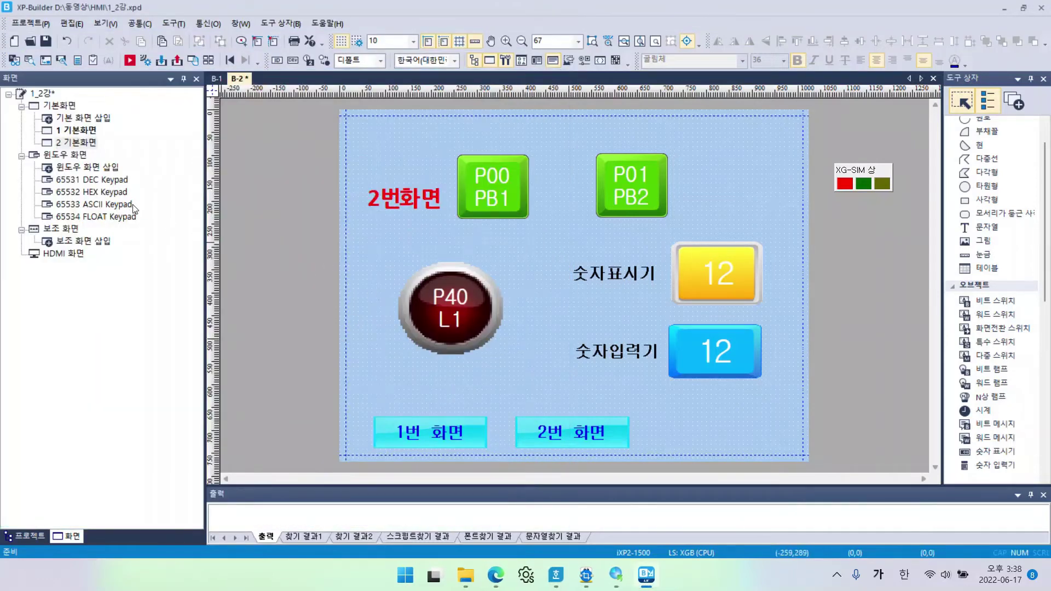
Duplicate base screen 2 as a new base screen 3 in the project
left_click(78, 144)
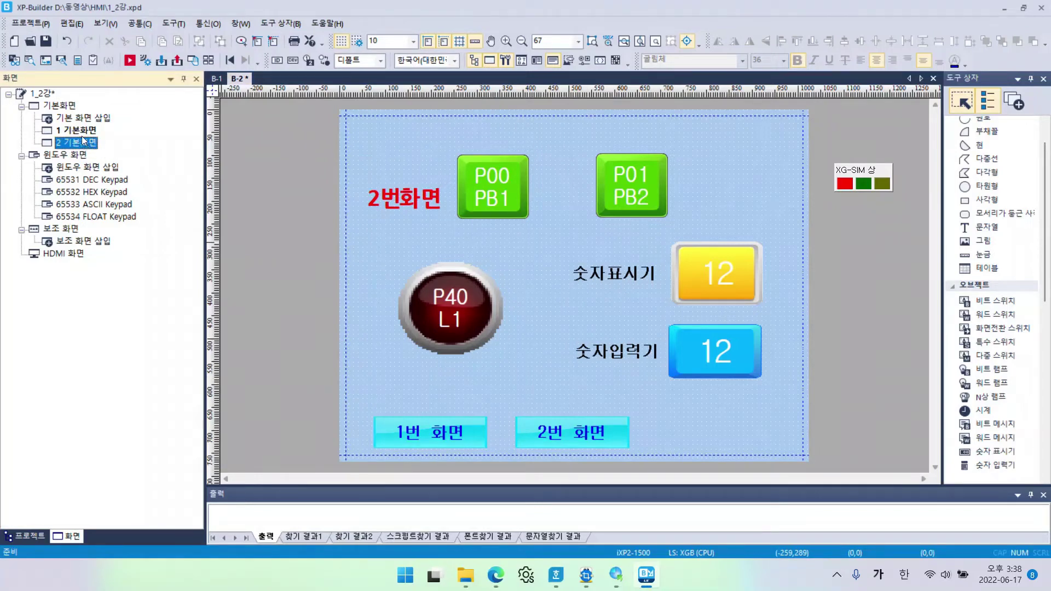
left_click(90, 122)
right_click(90, 121)
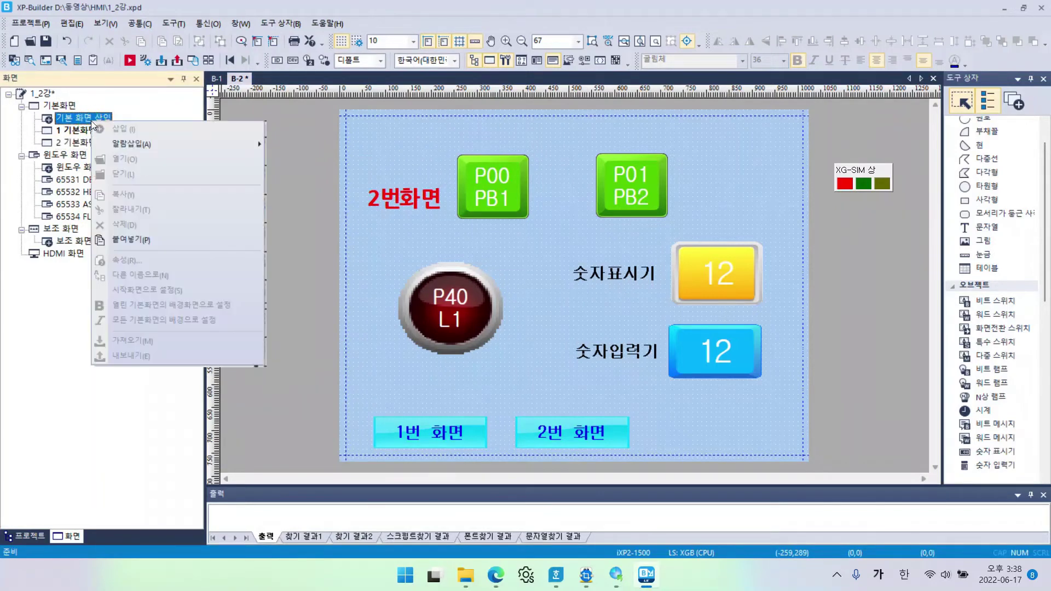
left_click(135, 242)
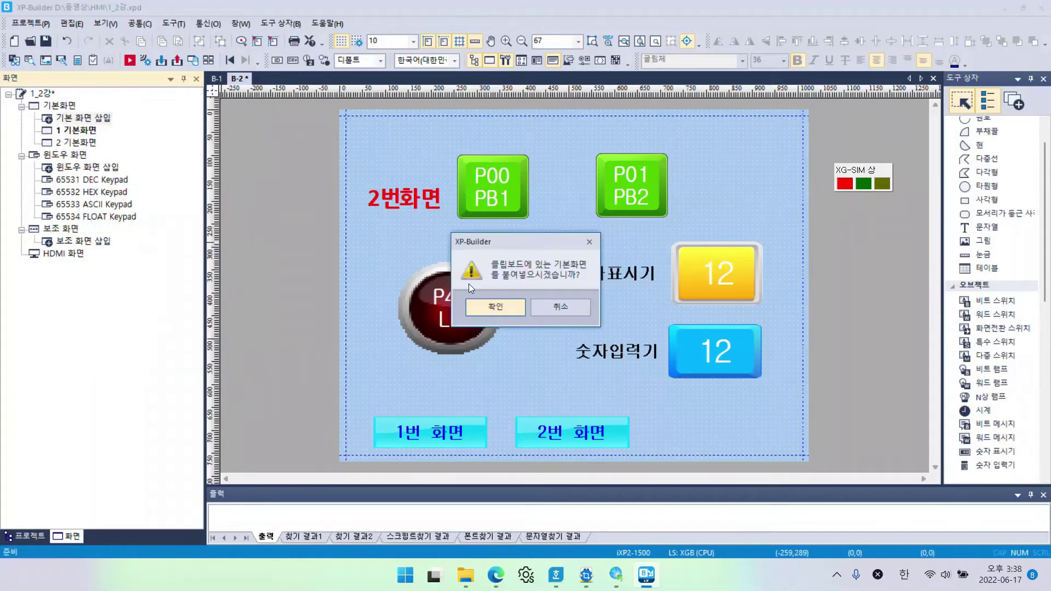
left_click(491, 308)
left_click(521, 315)
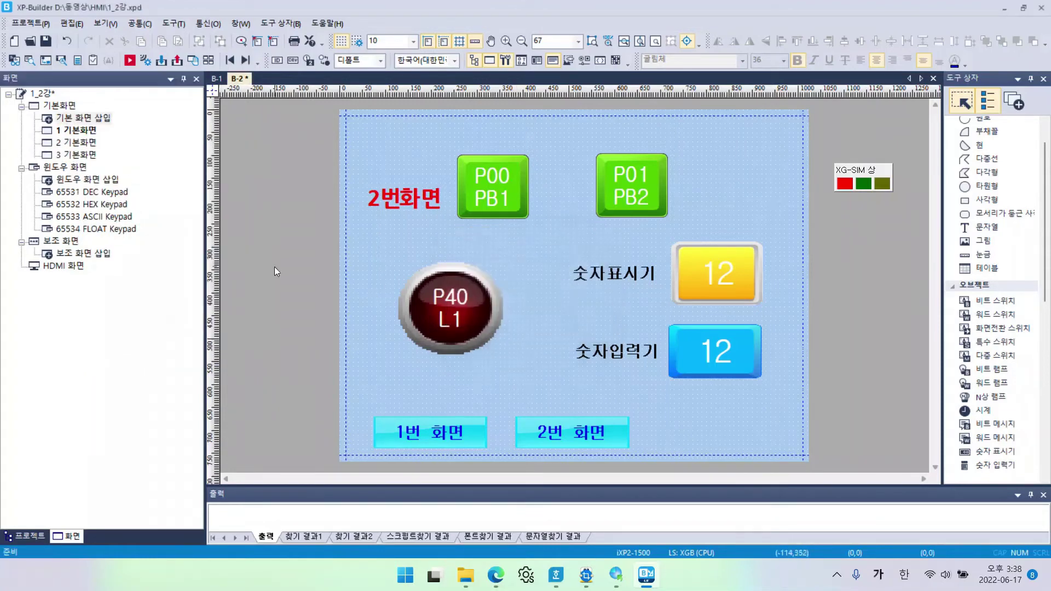
Open base screen 3 and change its red title text to 3번화면
double_click(77, 155)
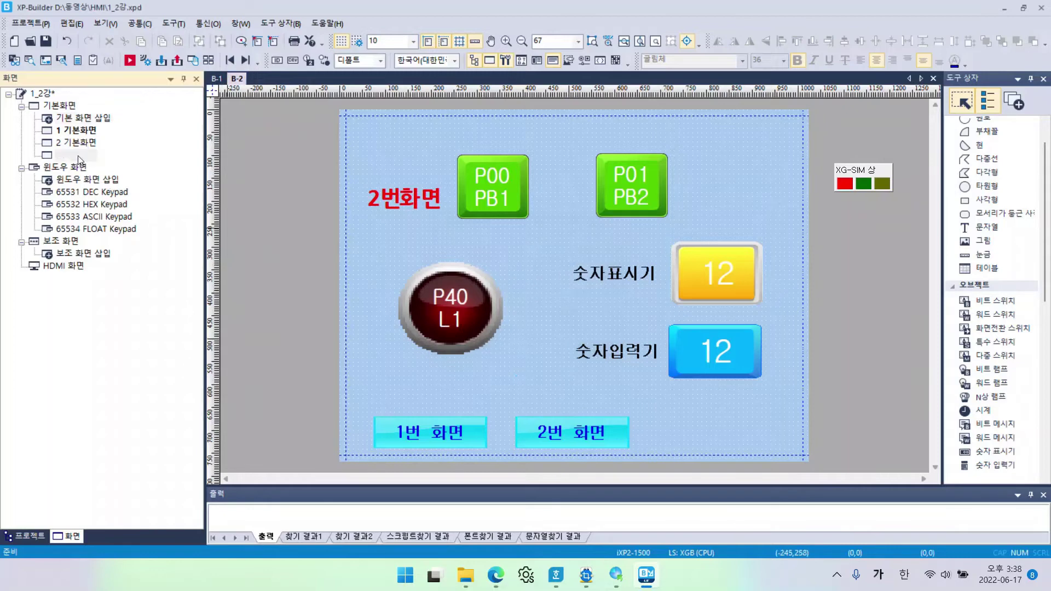
double_click(371, 205)
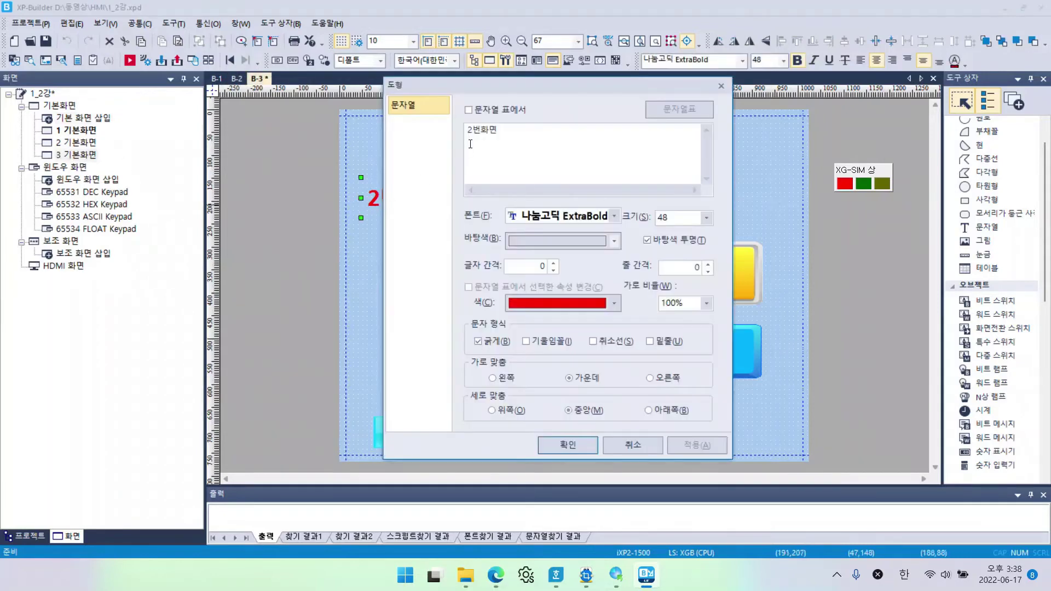
left_click_drag(472, 131, 462, 132)
type("3")
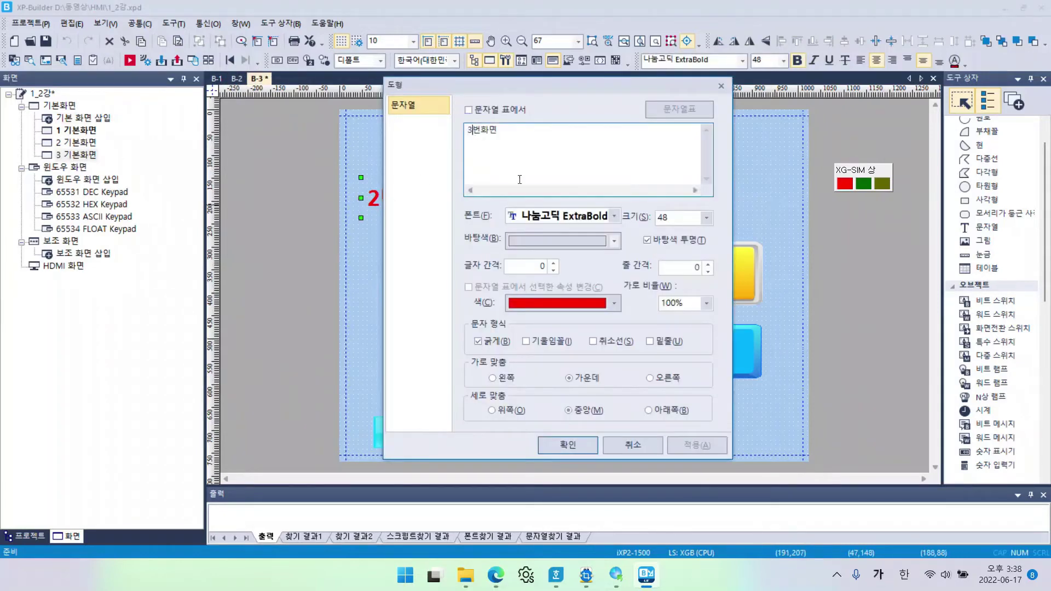
left_click(584, 445)
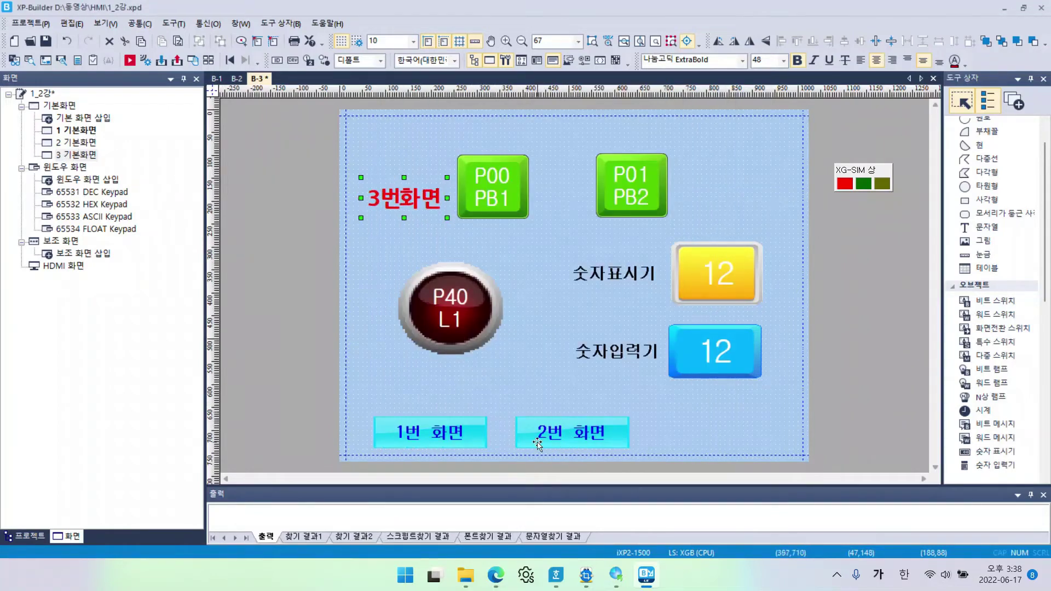
Copy the 2번 화면 switch to its right at about position 660, 667 and set the copy's fixed target screen to 3
left_click(575, 438)
left_click_drag(590, 435, 706, 432)
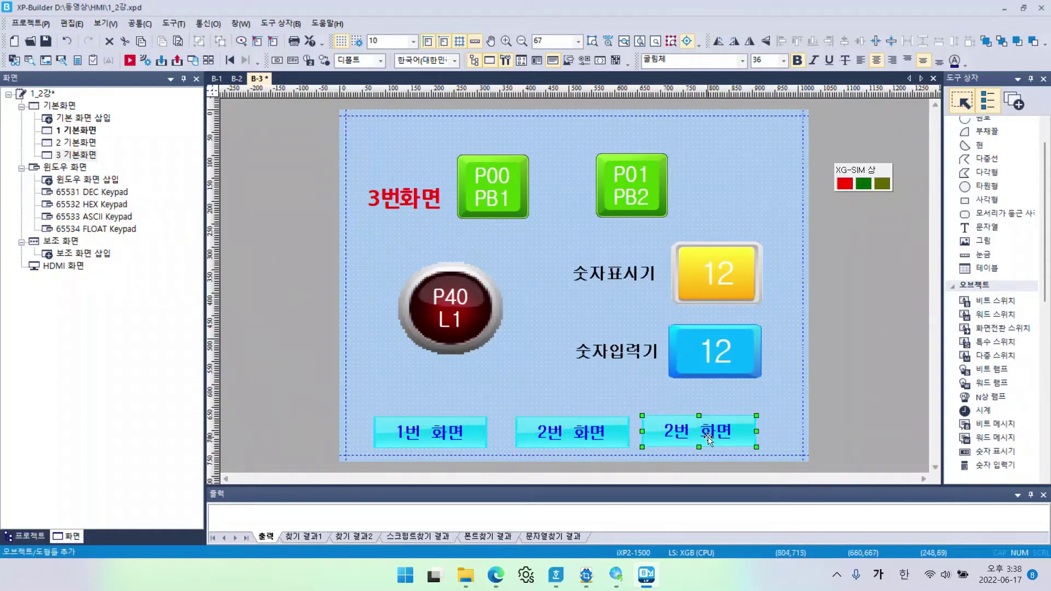
double_click(698, 436)
left_click(602, 177)
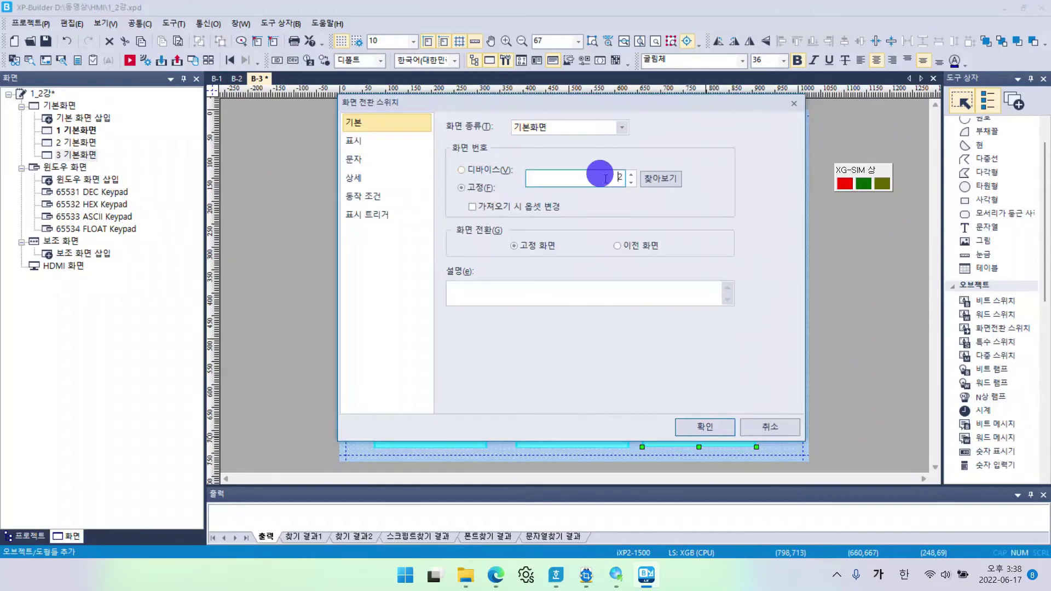
double_click(619, 178)
type("3")
Relabel the copied switch 3번 화면 and apply its settings
left_click(387, 159)
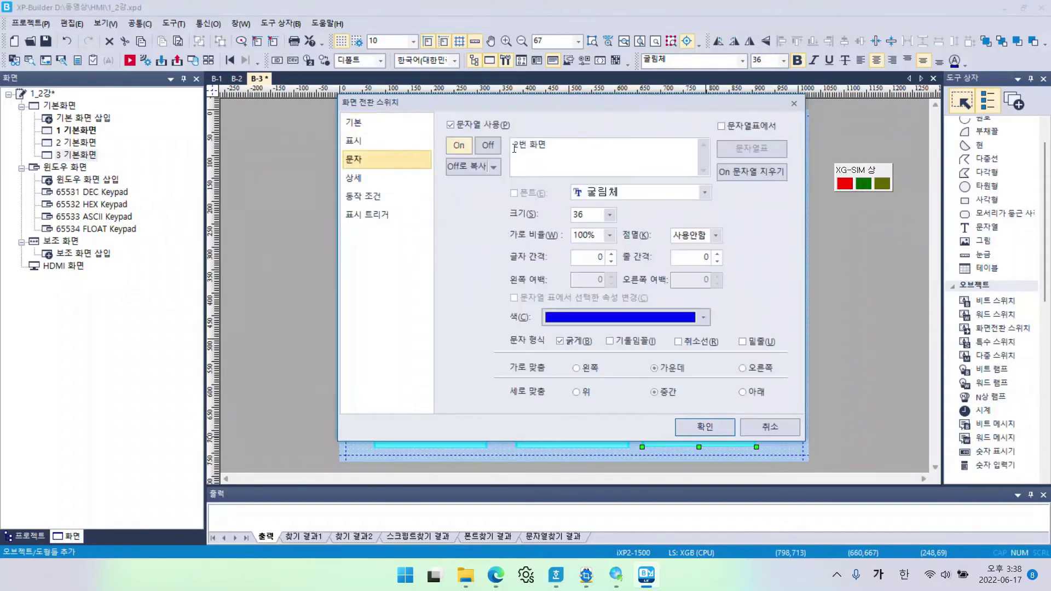
left_click(519, 146)
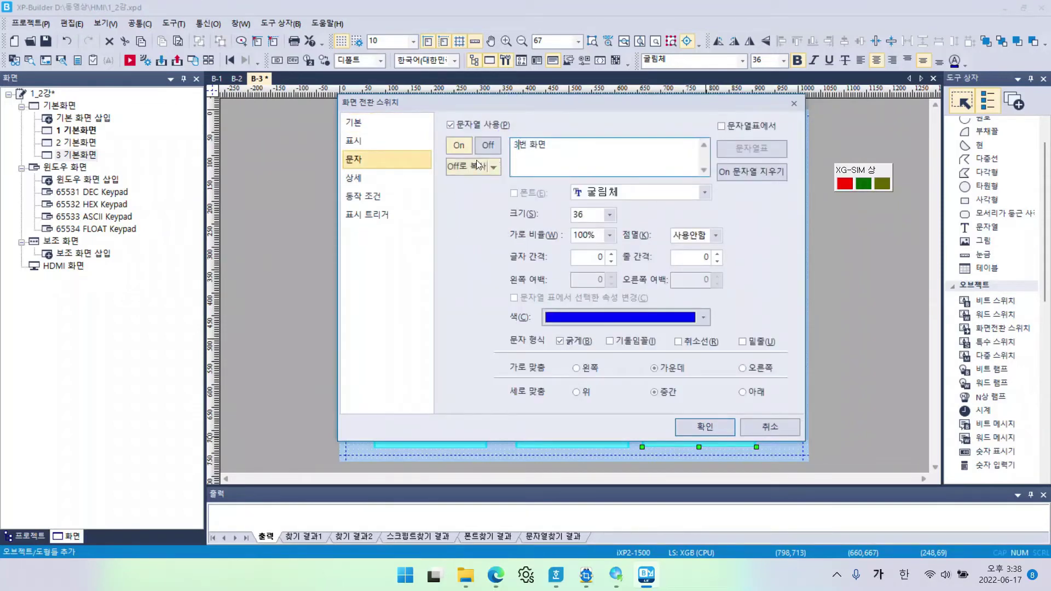
key("BackSpace")
type("3")
left_click(712, 426)
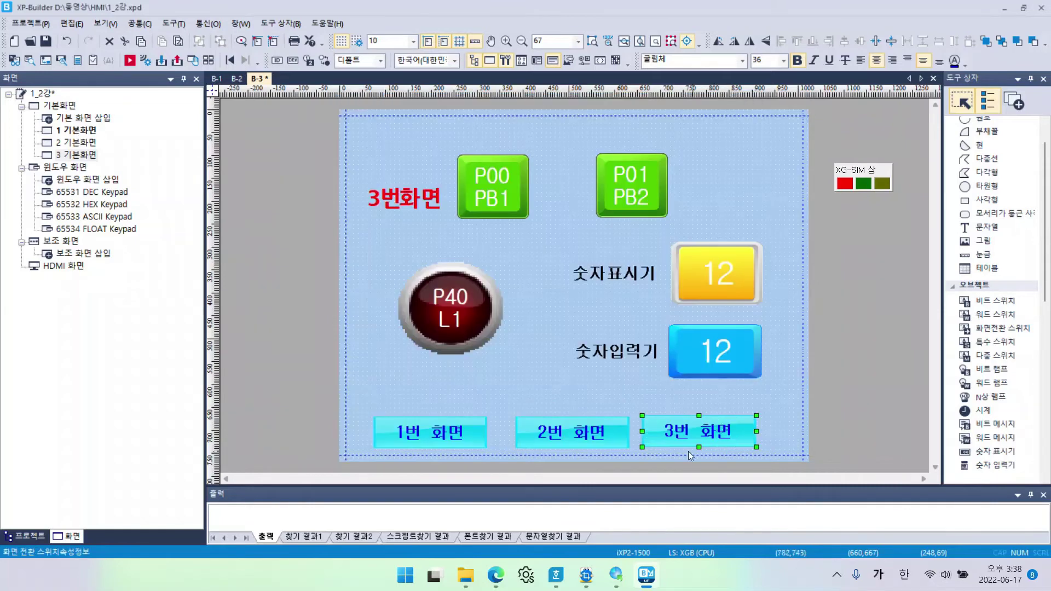
Shift the three screen switches left into a closer row, with 1번 화면 at about 47, 670 and 3번 화면 at about 599, 667
left_click(458, 437)
left_click_drag(424, 435, 411, 434)
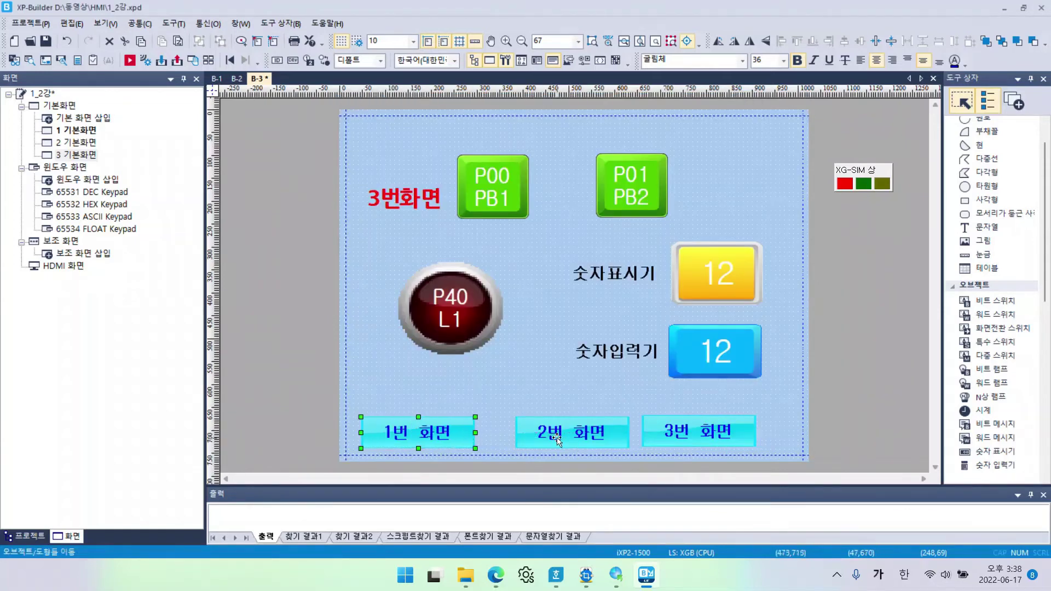
left_click_drag(571, 434, 536, 430)
left_click_drag(638, 429, 617, 438)
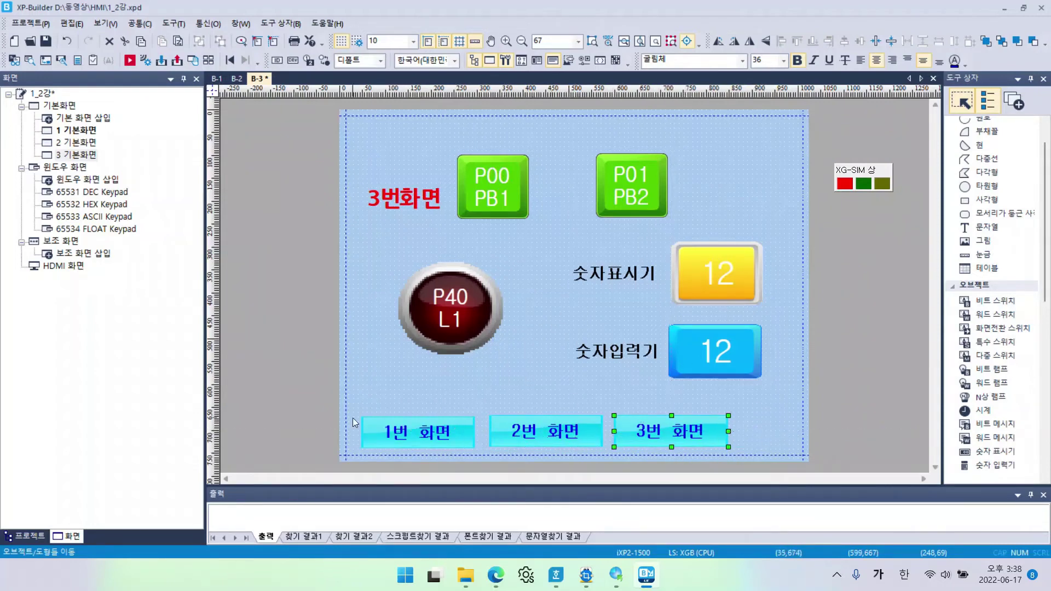
Select all three screen switches and narrow them together to a total width of about 712
left_click(639, 457)
left_click_drag(759, 464, 760, 464)
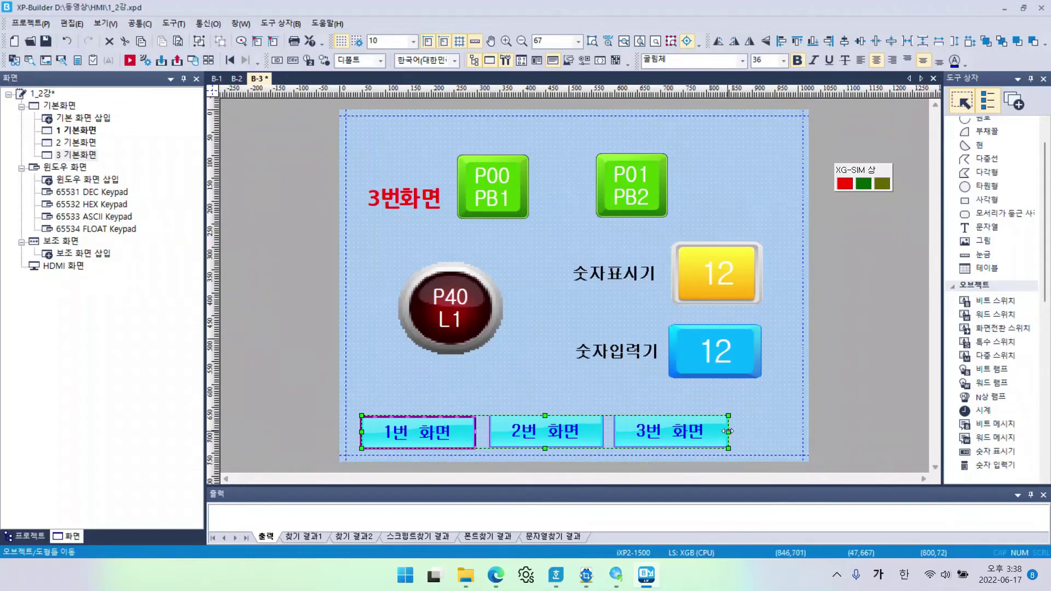
left_click_drag(729, 432, 687, 432)
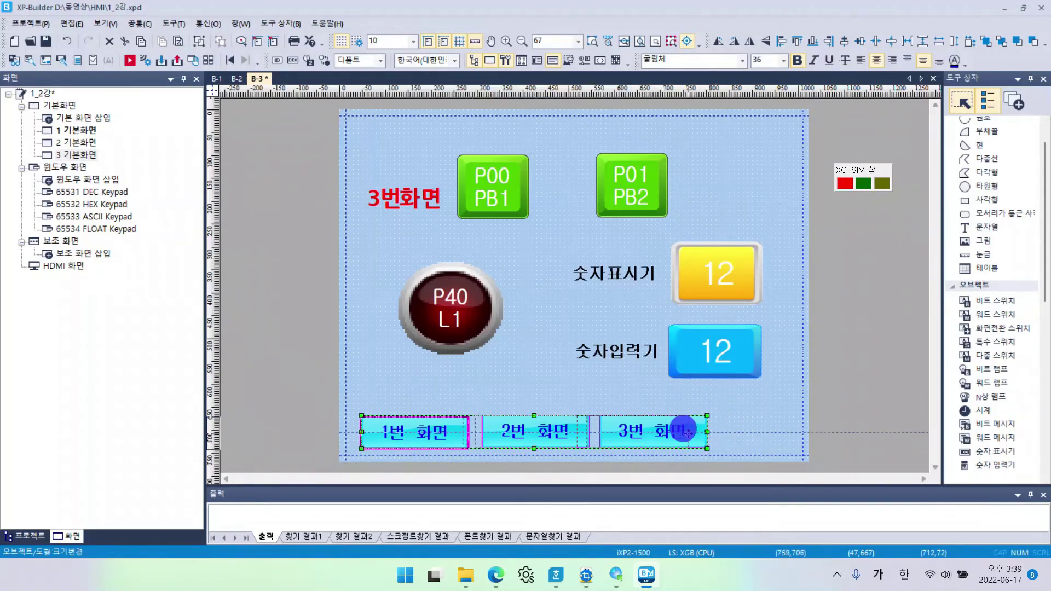
Narrow the three selected screen switches further, to about 211 wide each
left_click(756, 428)
left_click(395, 418)
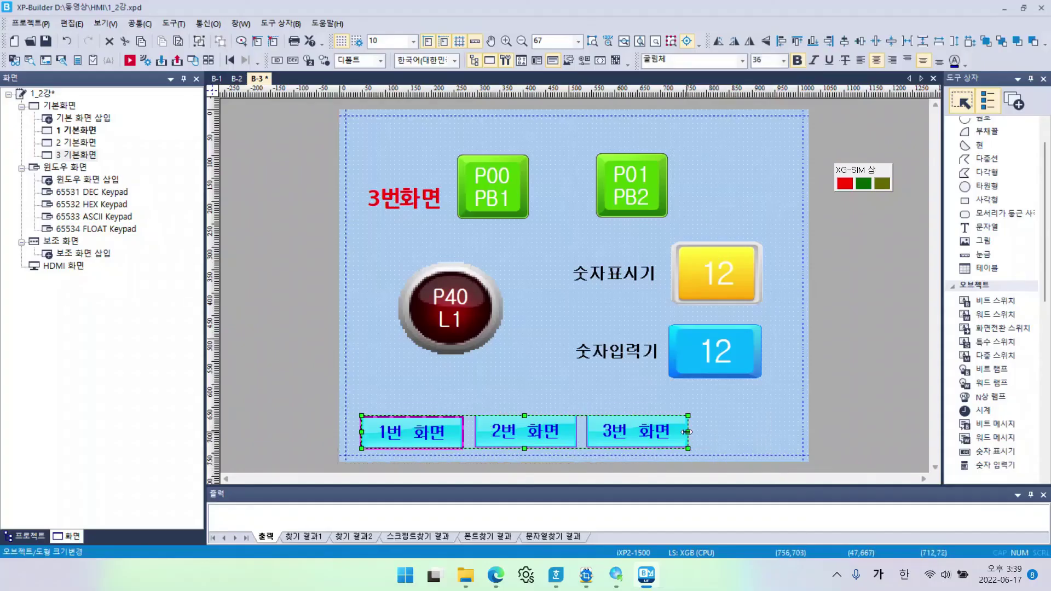
left_click(674, 432, "shift")
left_click(735, 430)
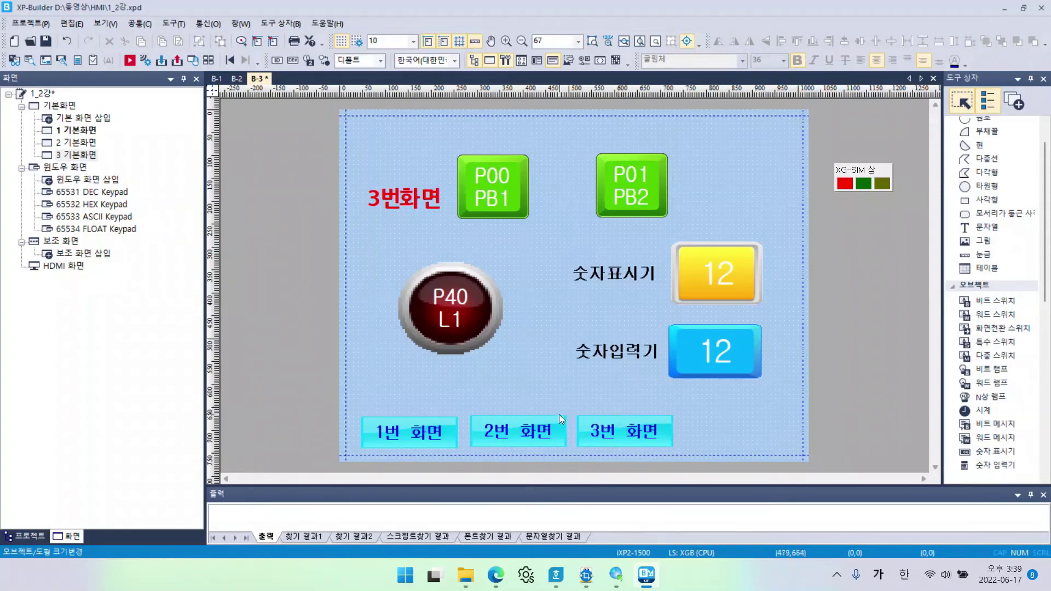
Copy the 3번 화면 switch to its right at about 757, 667 and set the copy's screen change to 이전 화면
left_click(628, 439)
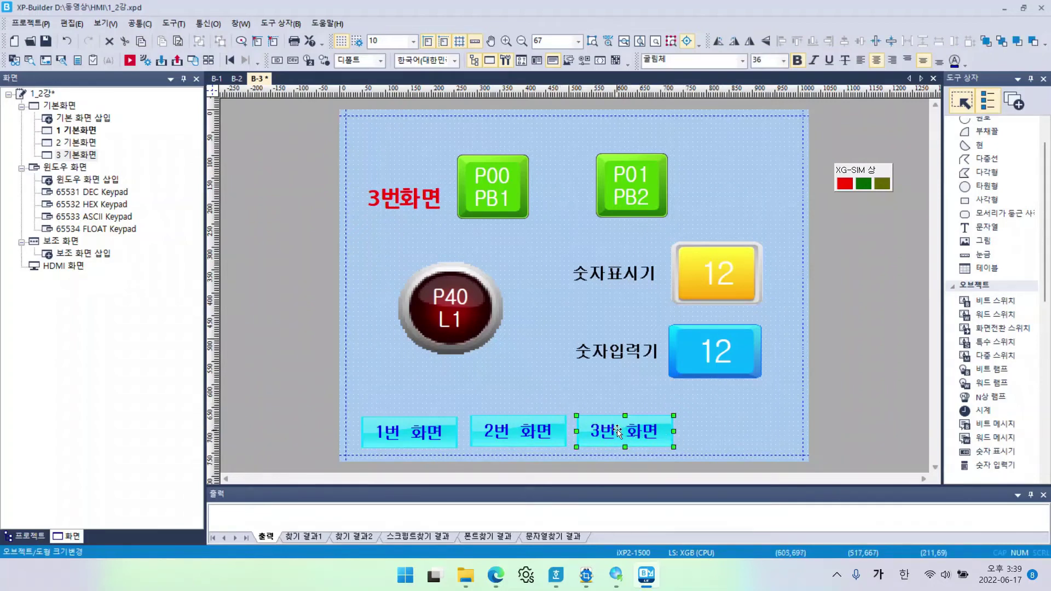
left_click_drag(626, 436, 740, 436)
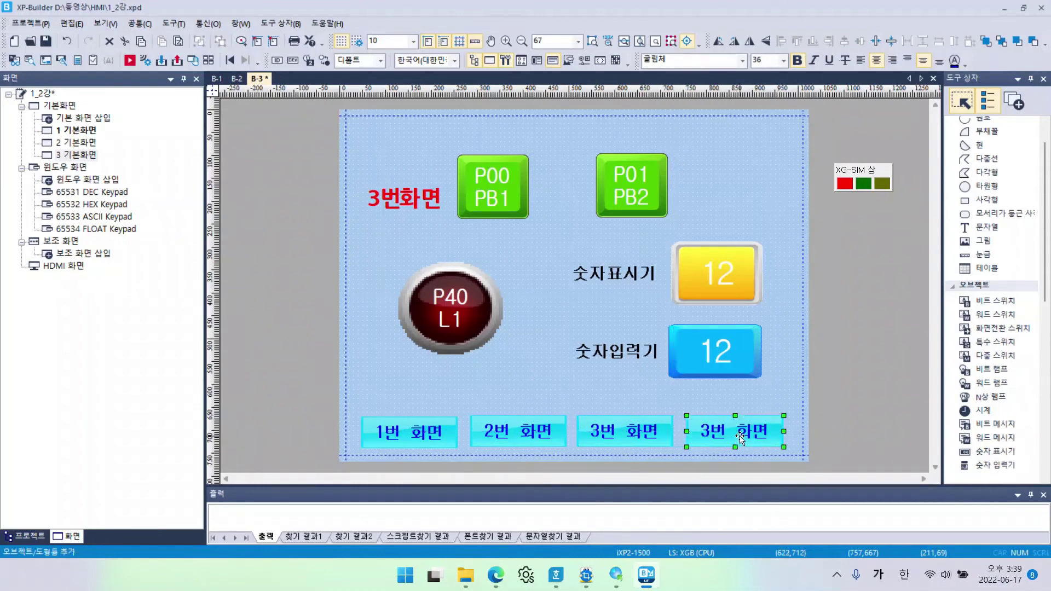
double_click(743, 436)
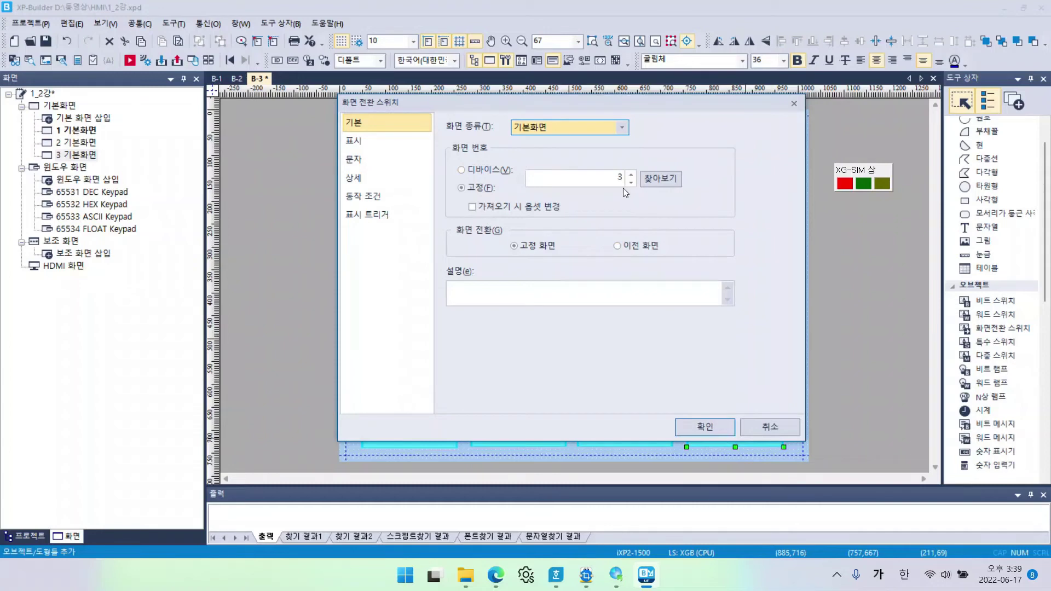
left_click(624, 247)
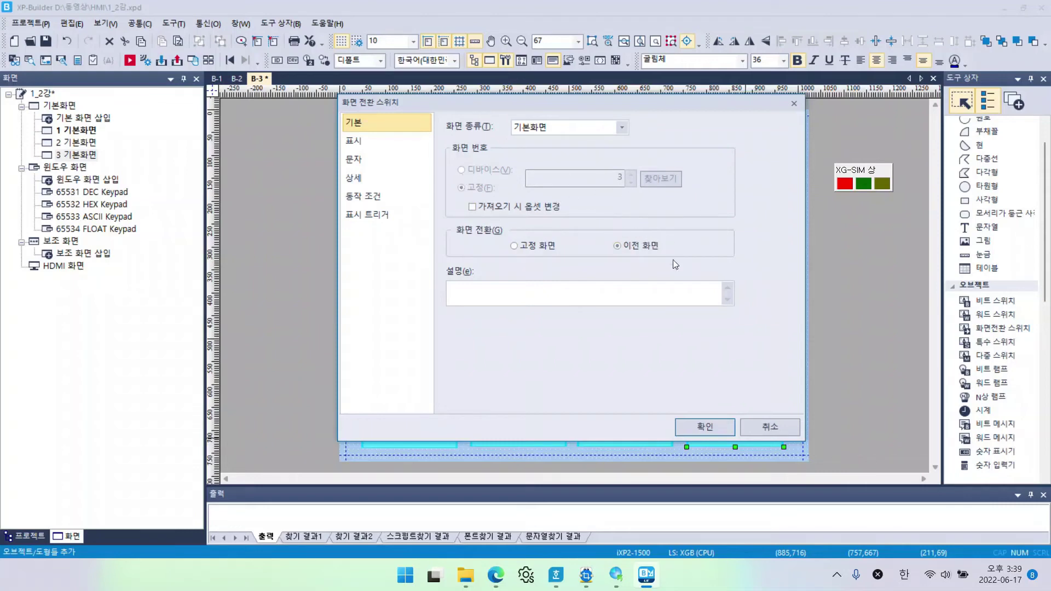
Relabel the copied switch 이전 화면 and apply its settings
left_click(363, 142)
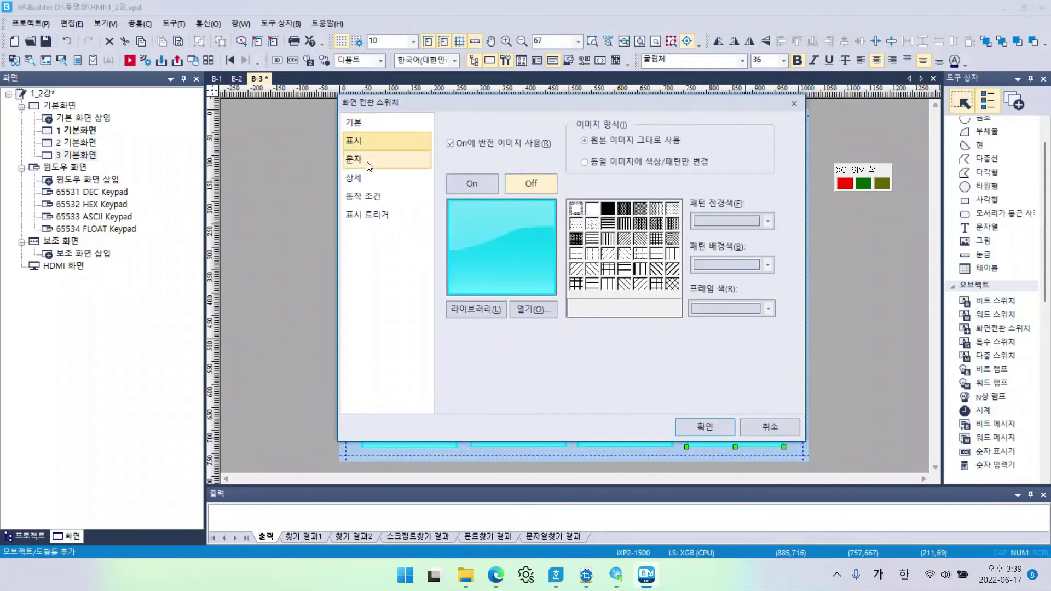
left_click(368, 160)
left_click(462, 144)
left_click(529, 146)
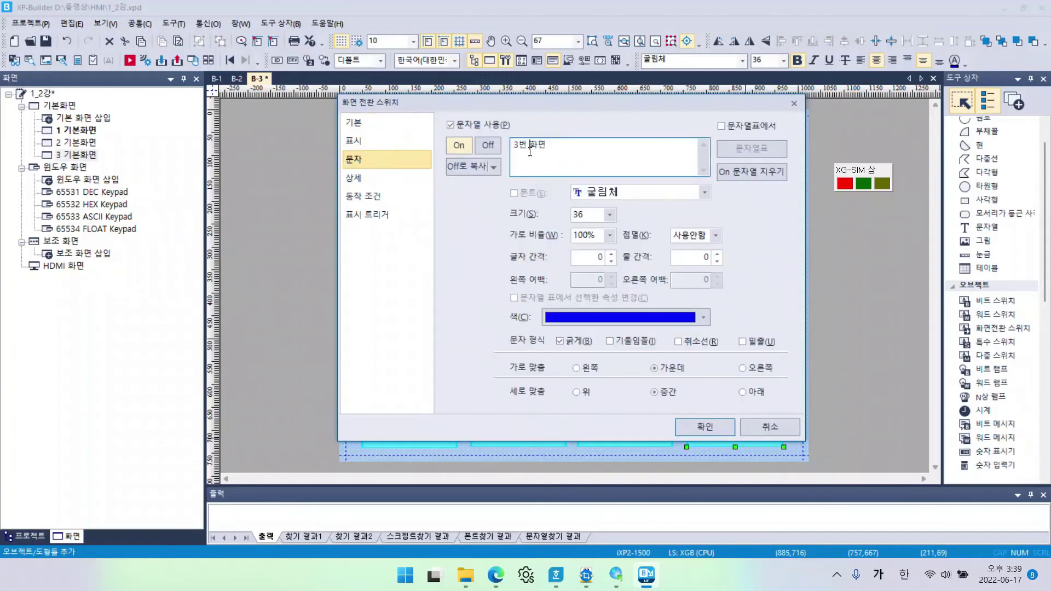
double_click(522, 144)
type("이전")
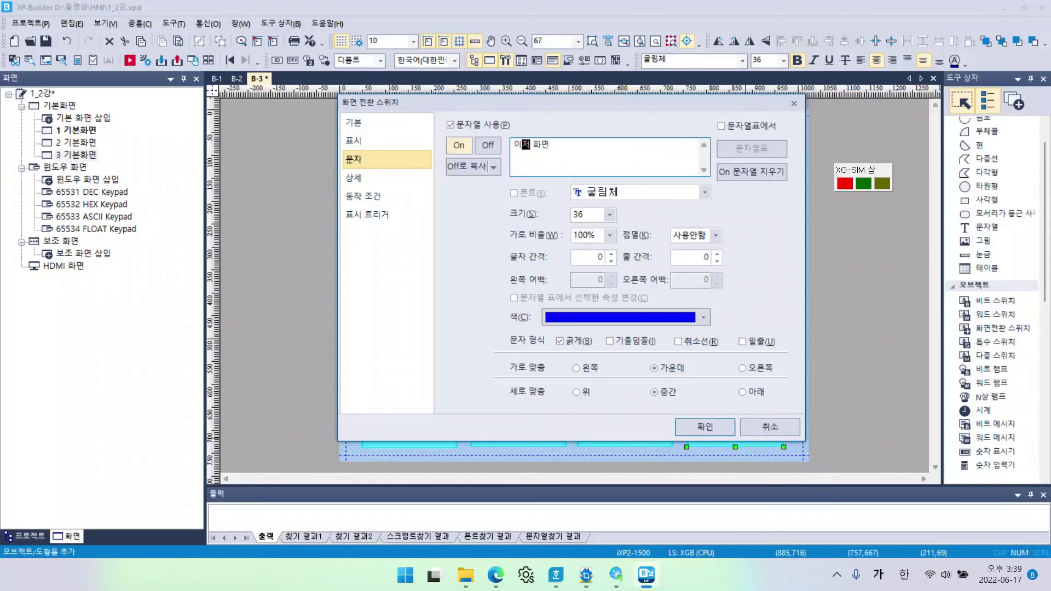
left_click(523, 195)
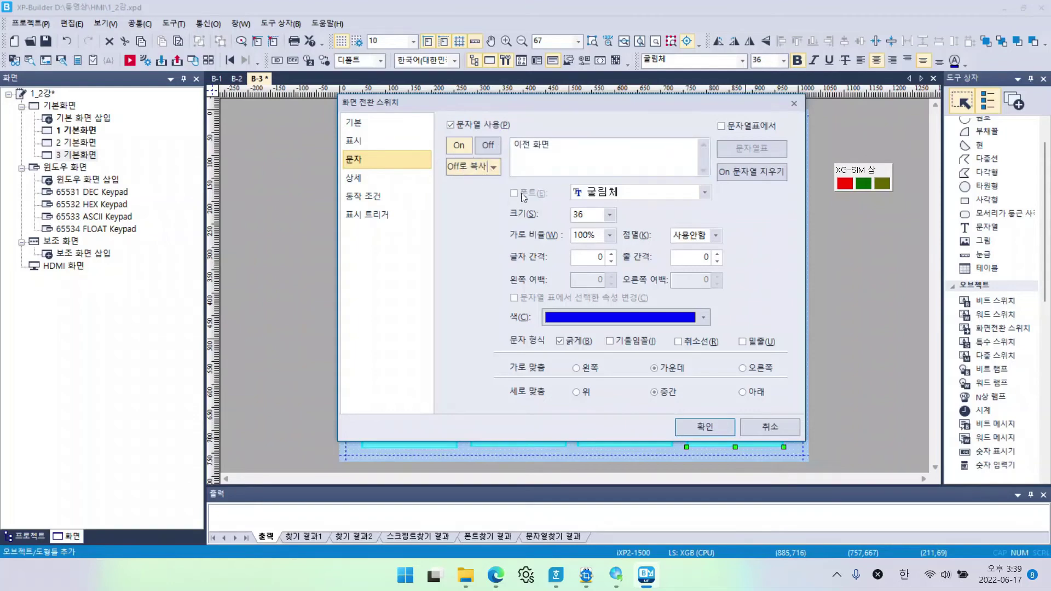
left_click(717, 427)
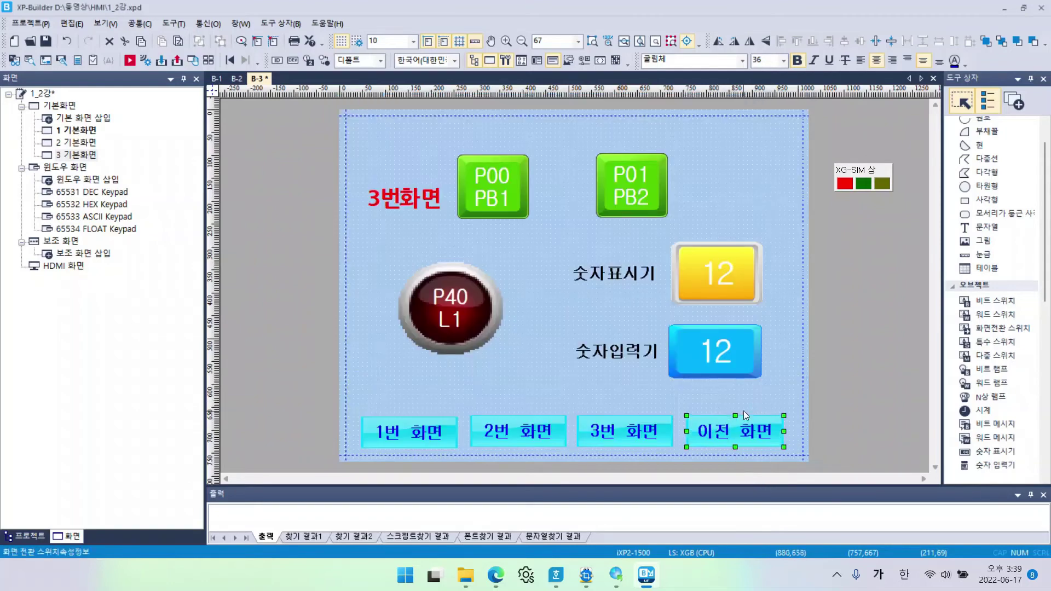
Replace the two switches on base screen 2 with a copy of screen 3's row of four switches
left_click(416, 433)
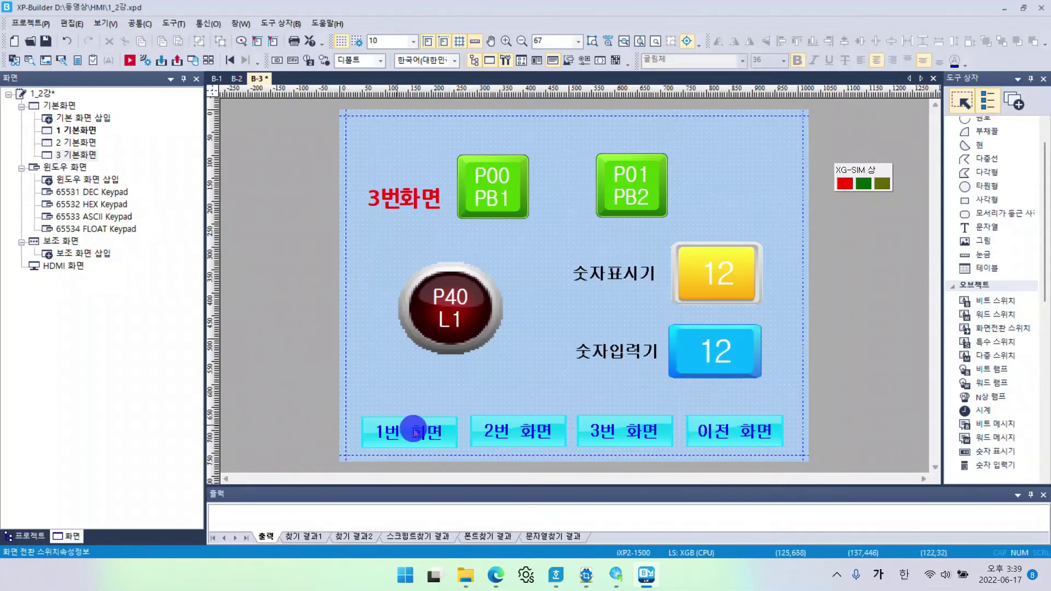
left_click_drag(329, 397, 830, 471)
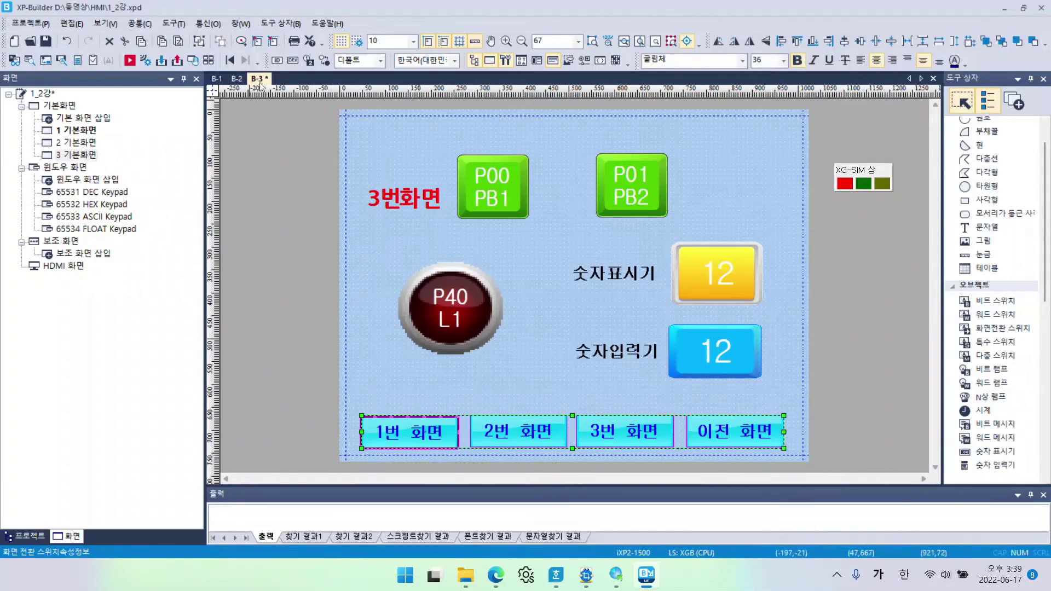
left_click(237, 81)
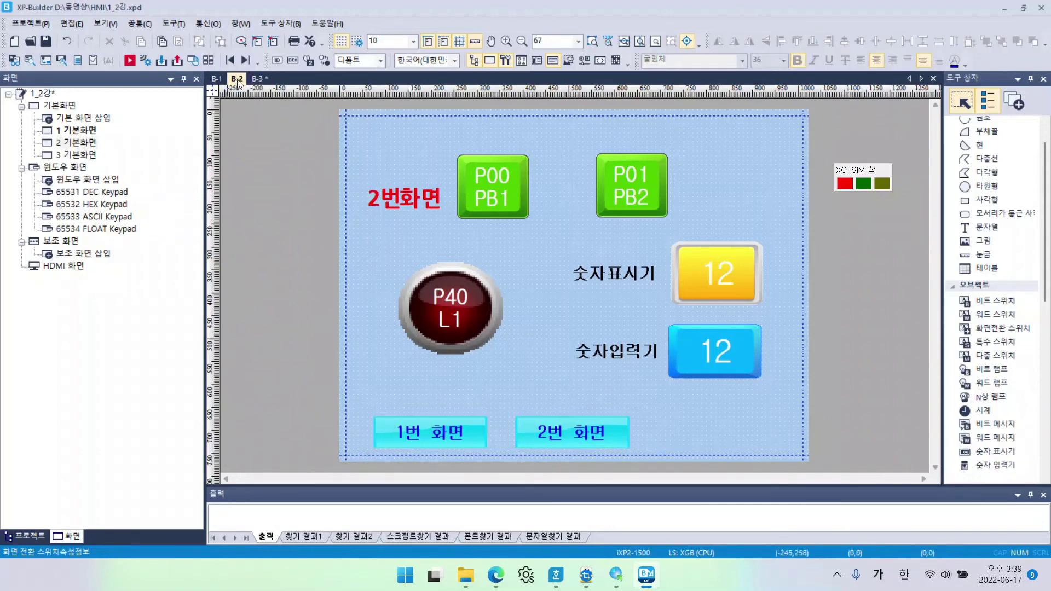
left_click_drag(334, 405, 705, 463)
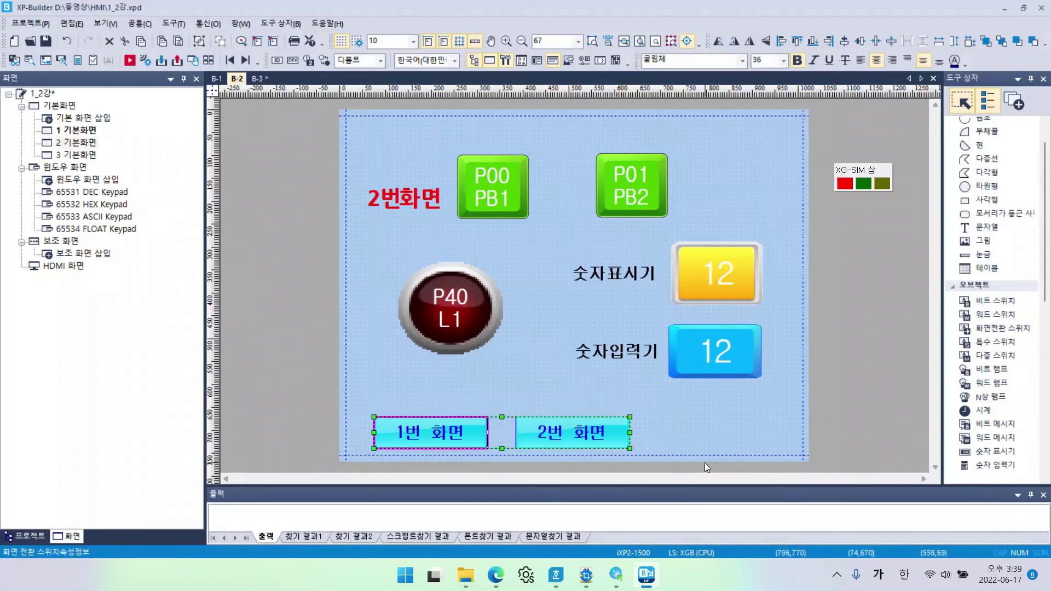
key("Delete")
key("ctrl+v")
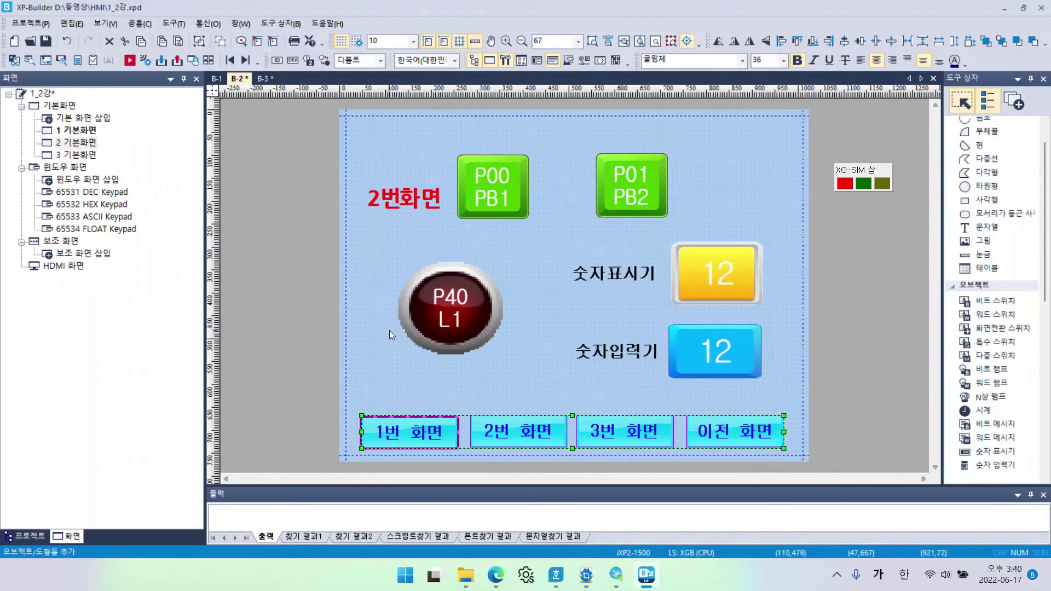
left_click(390, 331)
Replace the two switches on base screen 1 with the same copied row of four switches
left_click(217, 78)
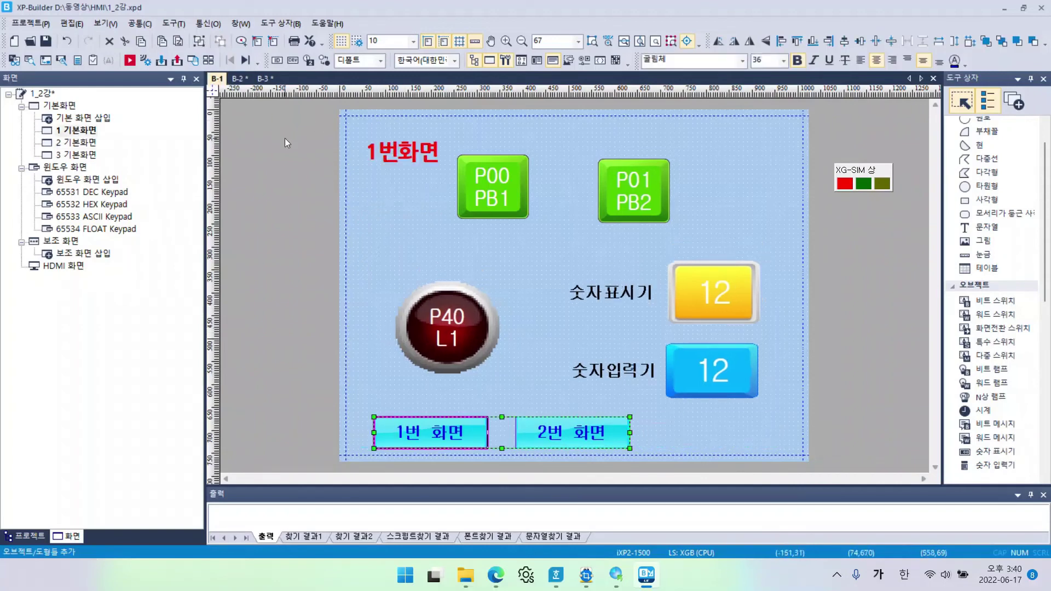
left_click_drag(314, 411, 704, 458)
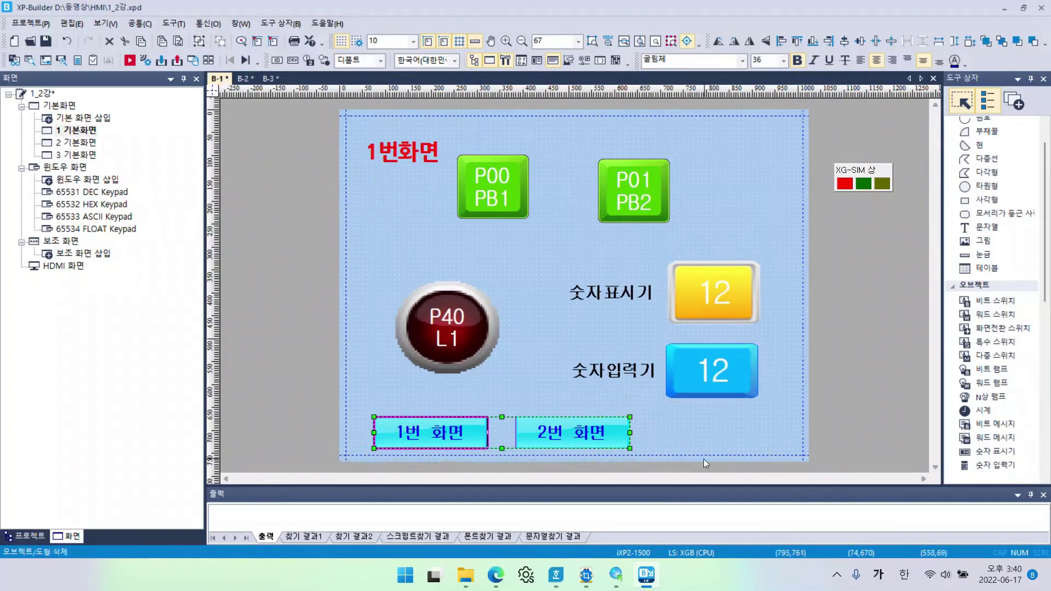
key("Delete")
key("ctrl+v")
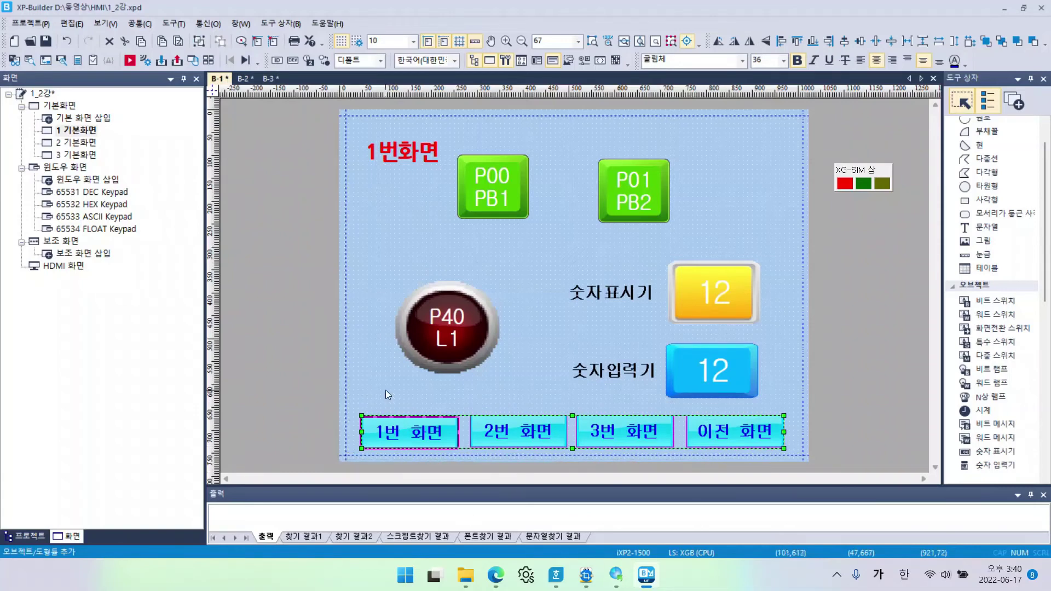
left_click(500, 409)
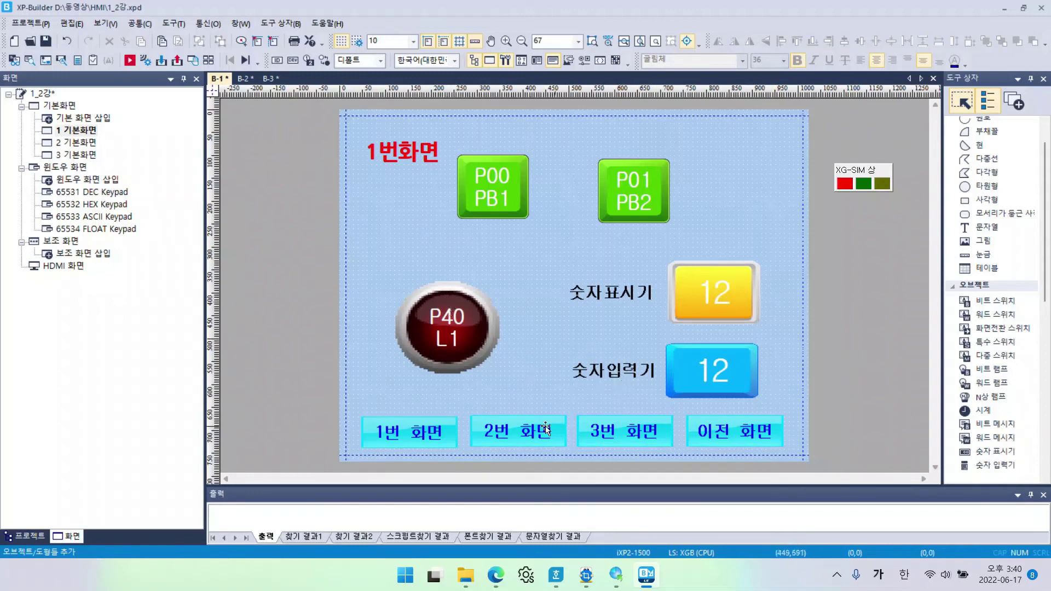
Run the HMI project in XP_Simulator and test the numbered switches by going to screens 2, 3 and 1
left_click(616, 577)
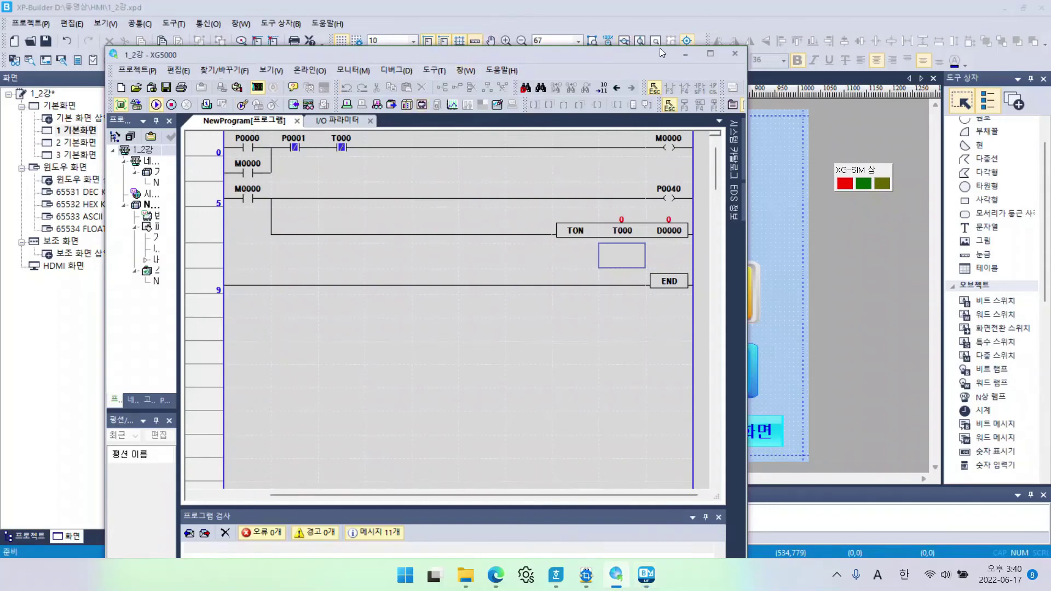
left_click(685, 54)
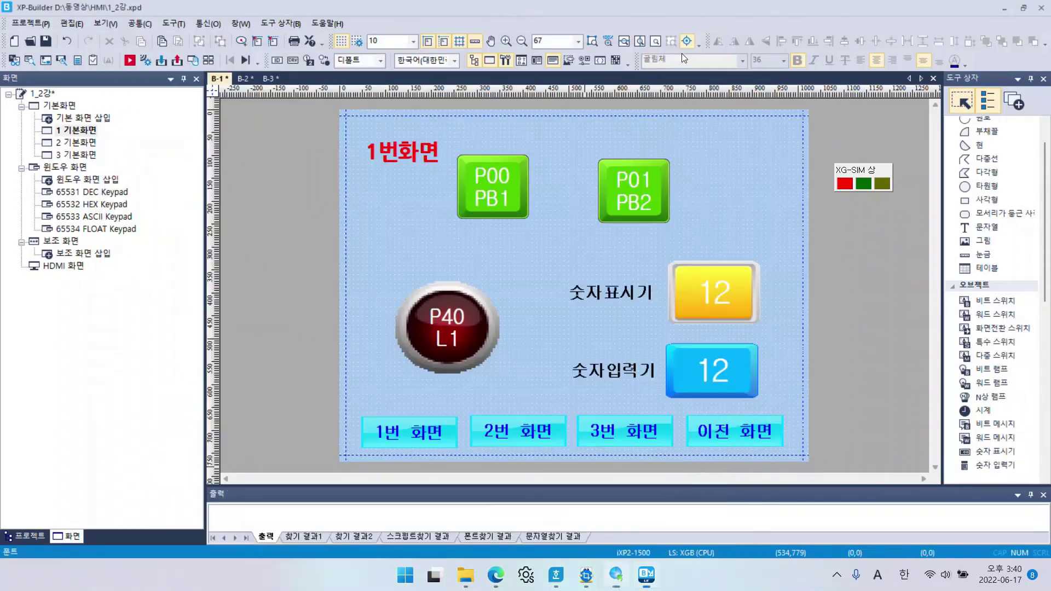
left_click(130, 61)
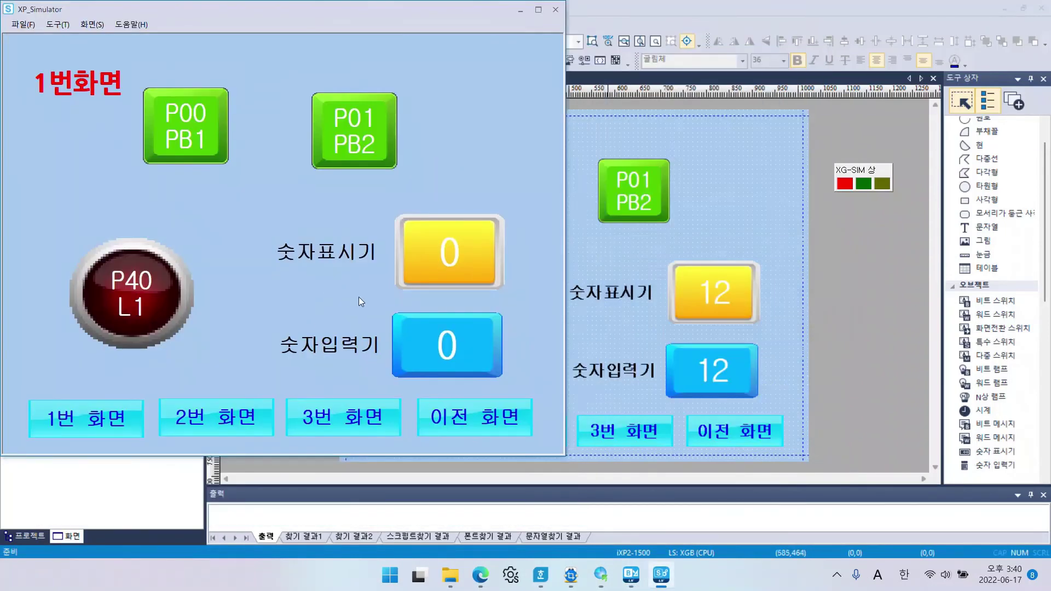
left_click(197, 422)
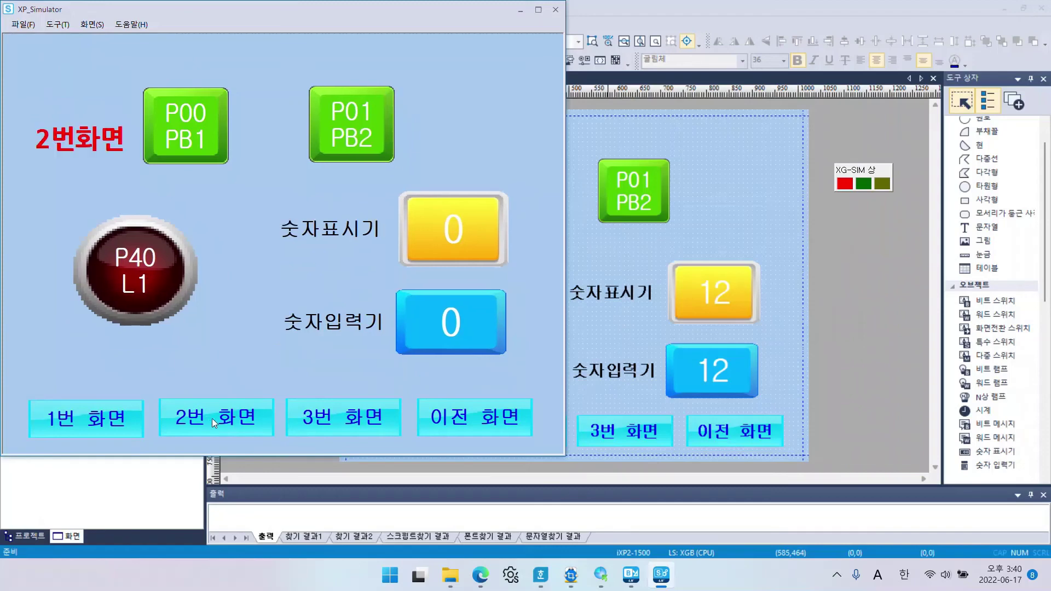
left_click(332, 417)
left_click(78, 419)
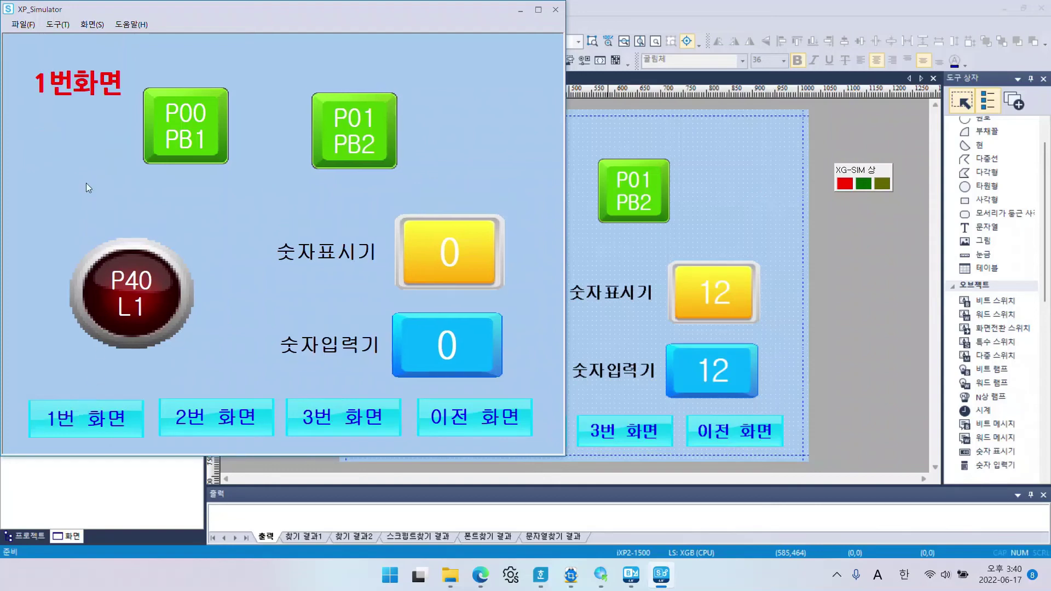
Test the 이전 화면 switch by toggling between screens 1 and 3, and by returning from screen 2
left_click(494, 422)
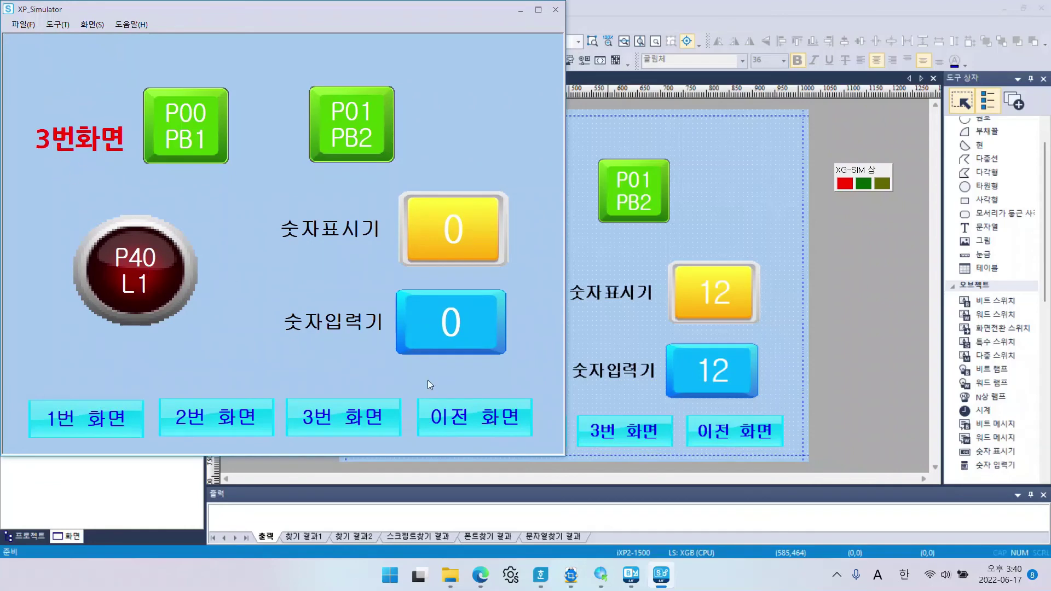
left_click(469, 419)
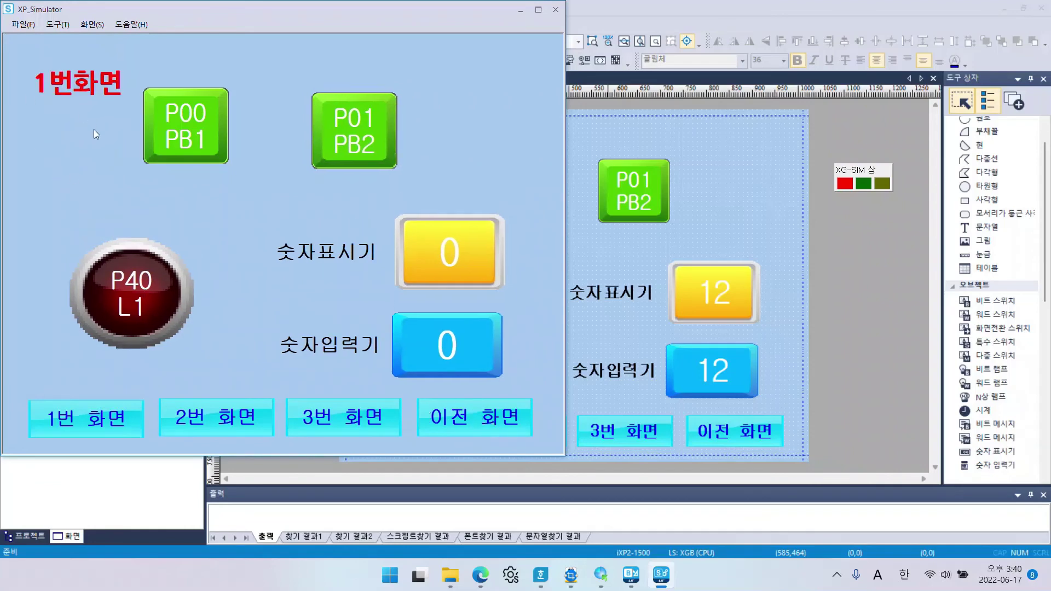
left_click(483, 423)
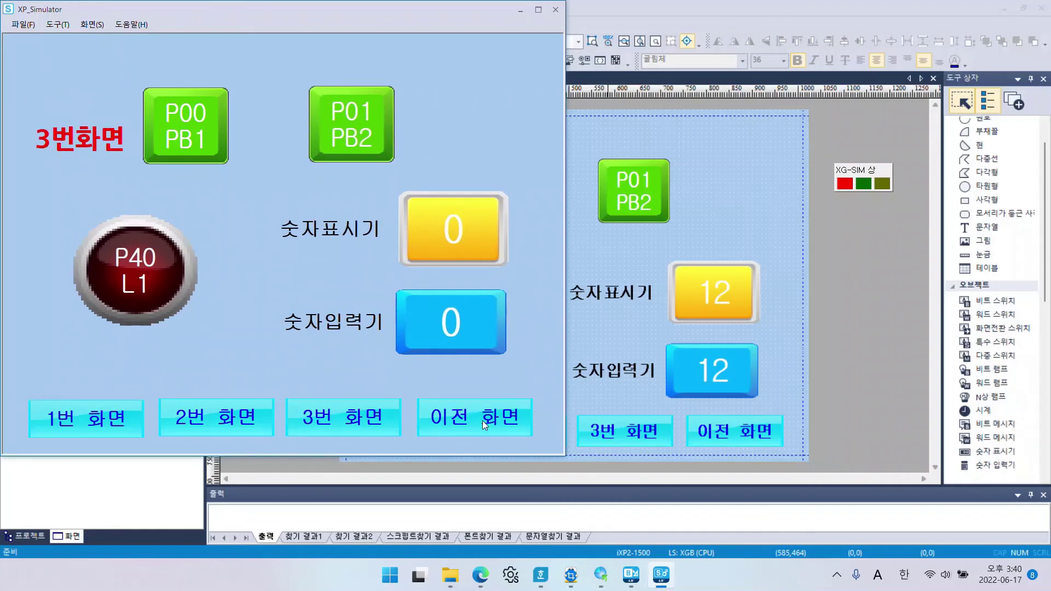
left_click(482, 421)
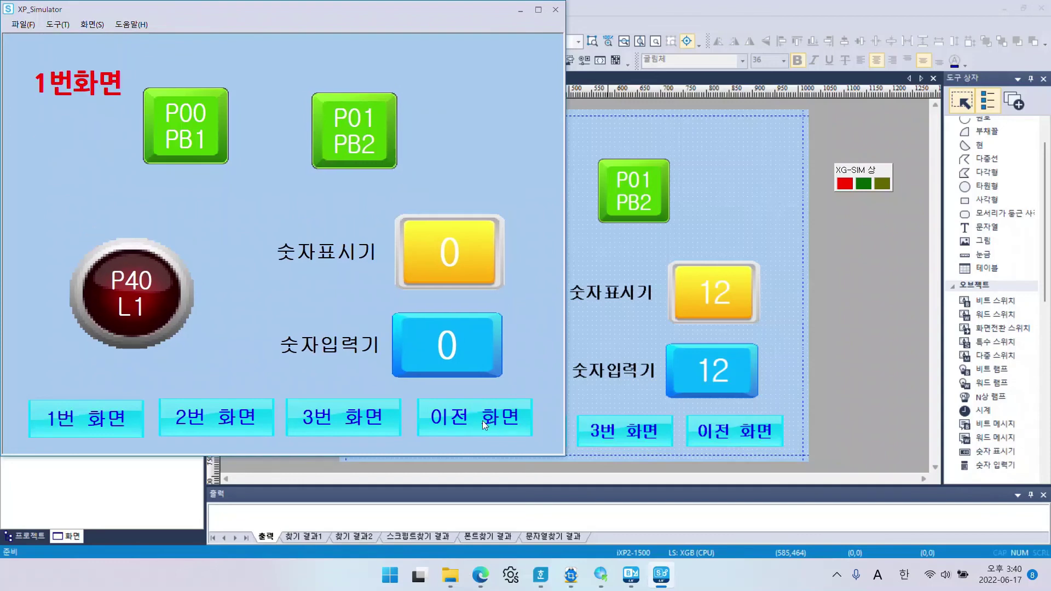
left_click(219, 415)
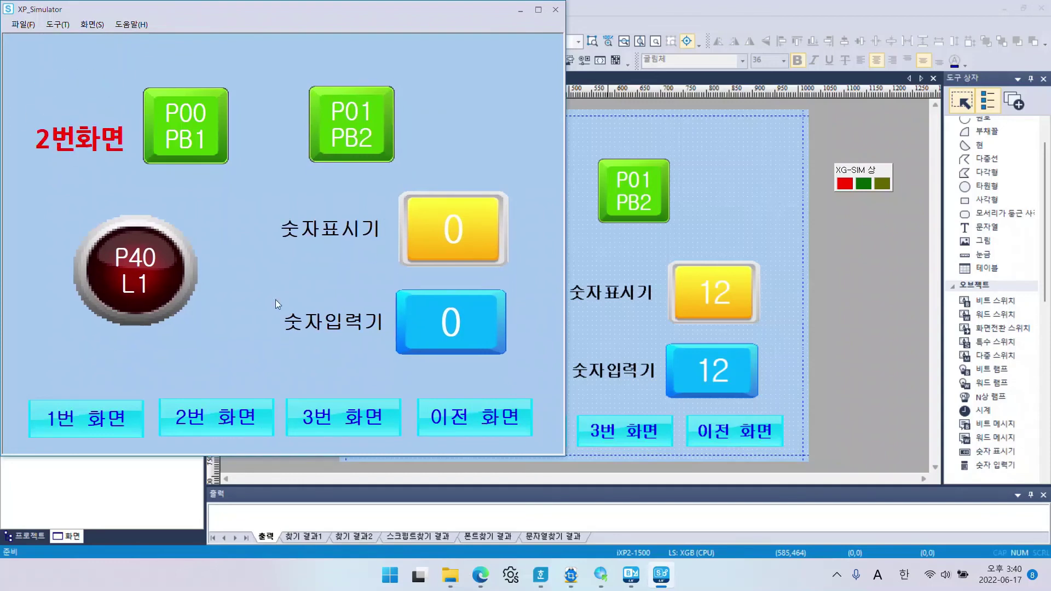
left_click(491, 418)
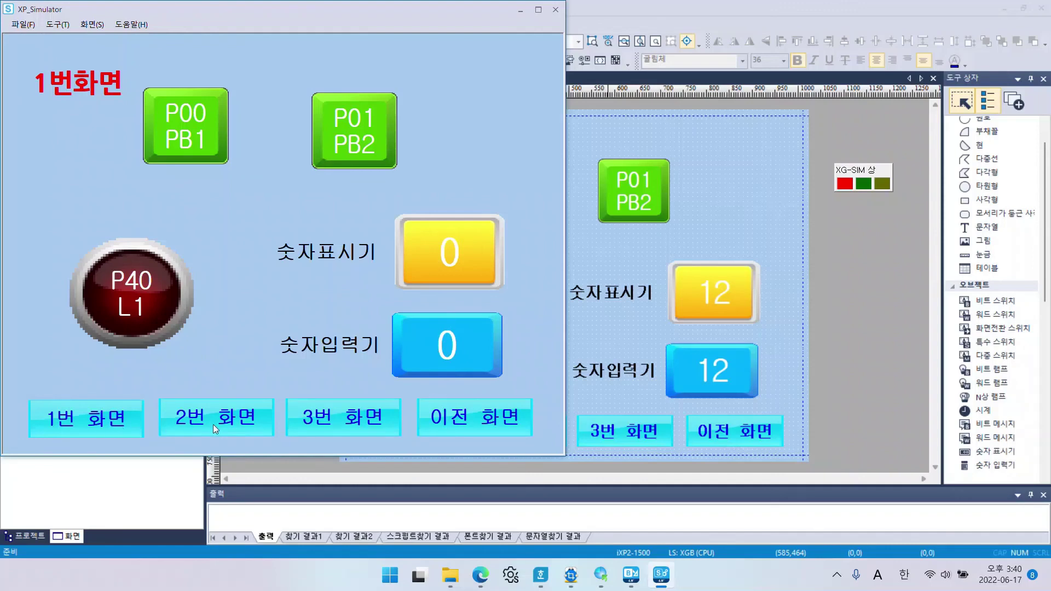
Go to screens 2 and 3 in the simulation and close the simulator
left_click(234, 421)
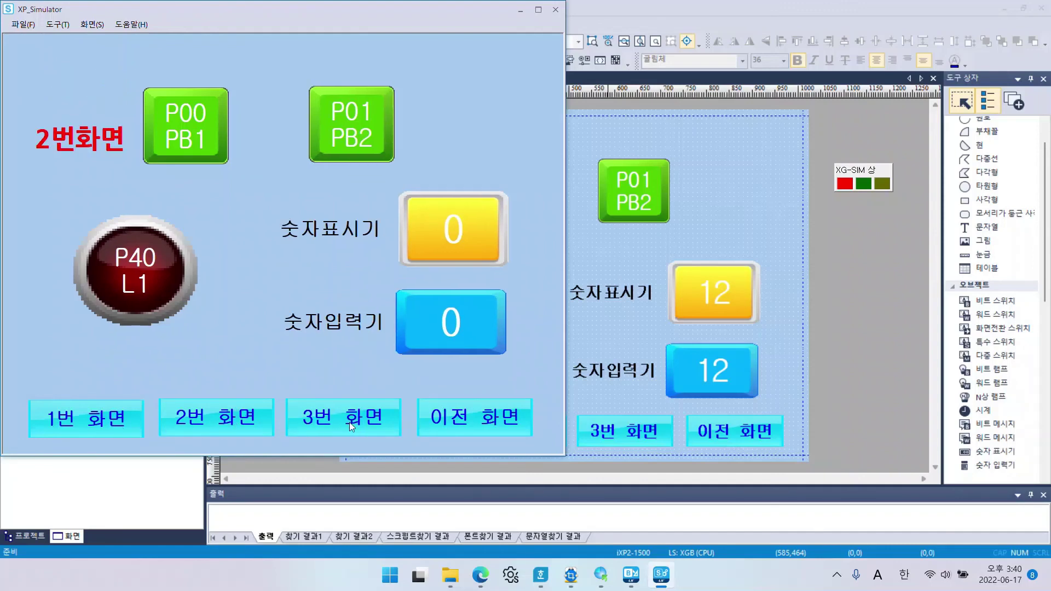
left_click(349, 422)
left_click_drag(271, 12, 305, 104)
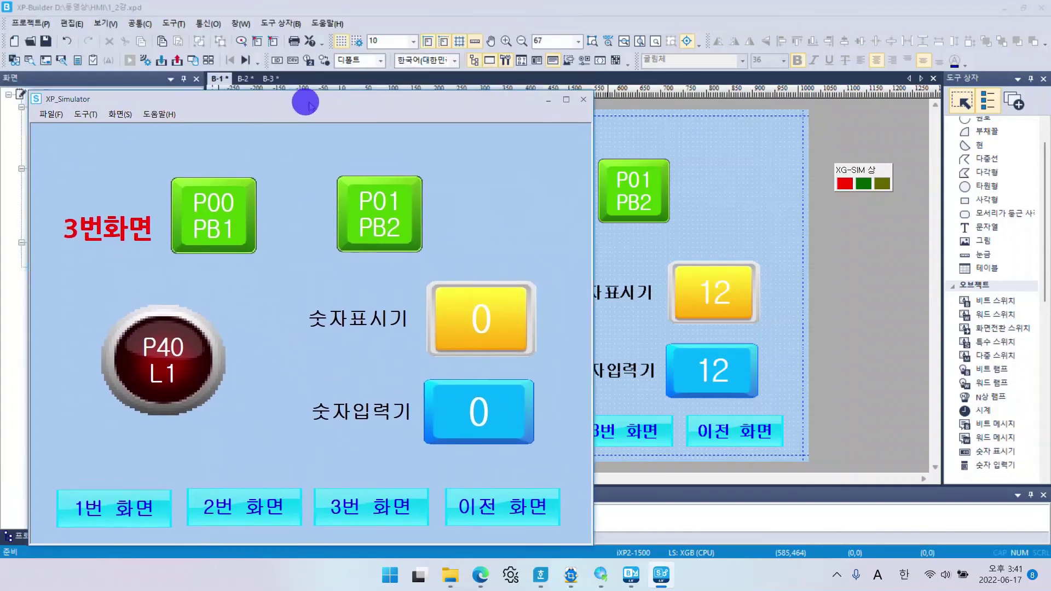
left_click(580, 100)
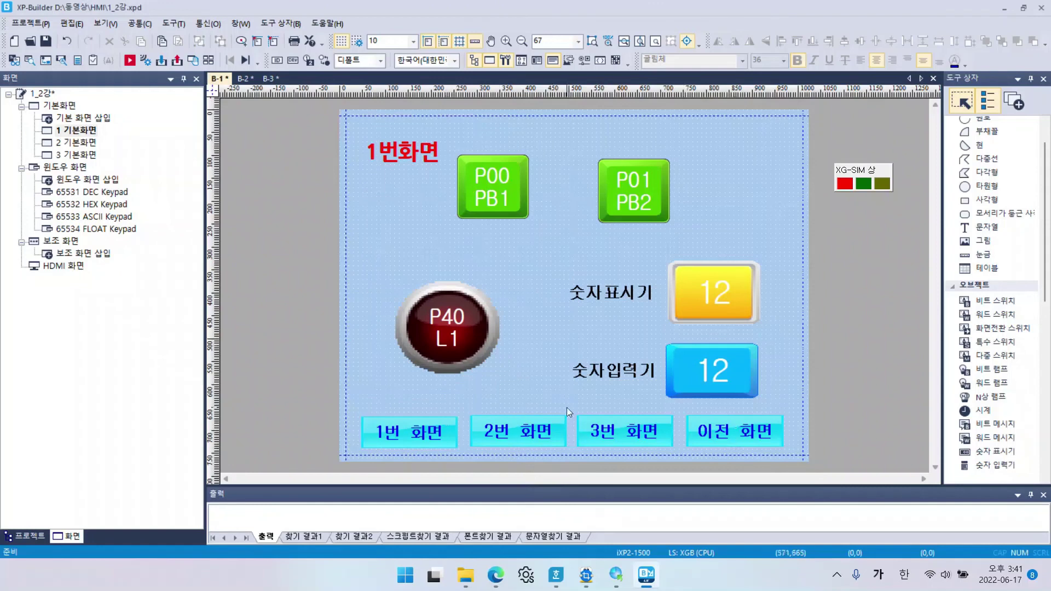